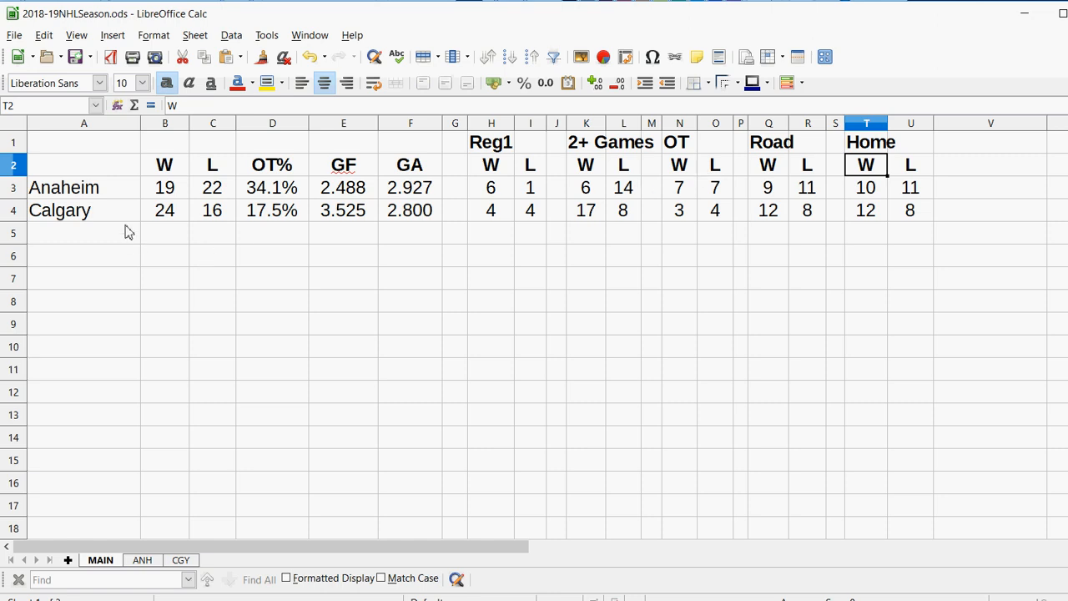
Step: Review the team names and the W, L, OT%, GF, GA, Reg1, 2+ Games, OT, Road and Home columns on the MAIN sheet
{"action": "left_click_drag", "start_coordinate": [98, 209], "coordinate": [79, 287]}
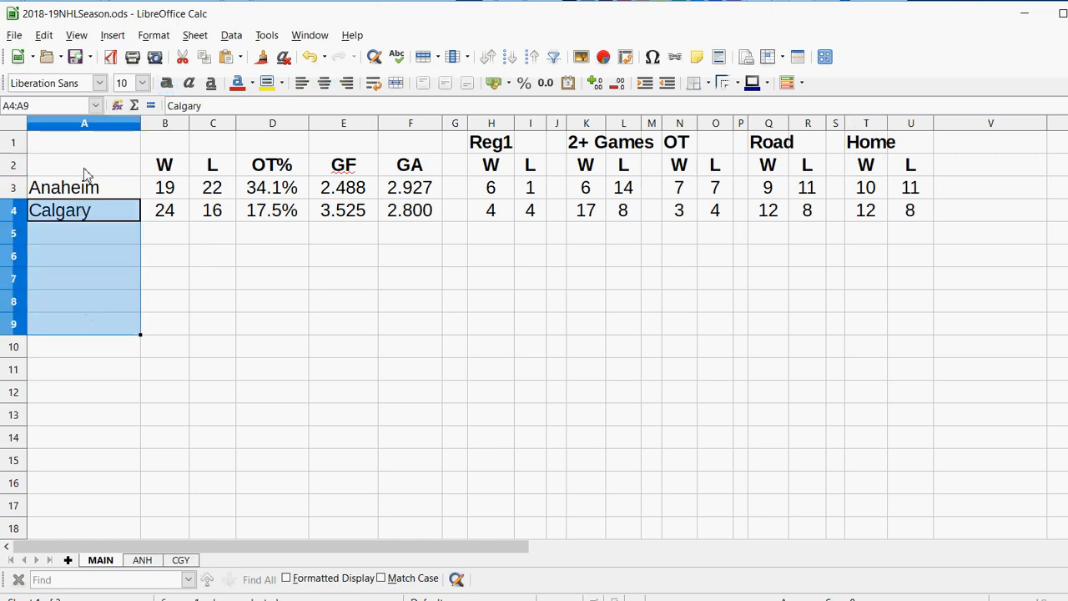
{"action": "left_click_drag", "start_coordinate": [81, 186], "coordinate": [60, 395]}
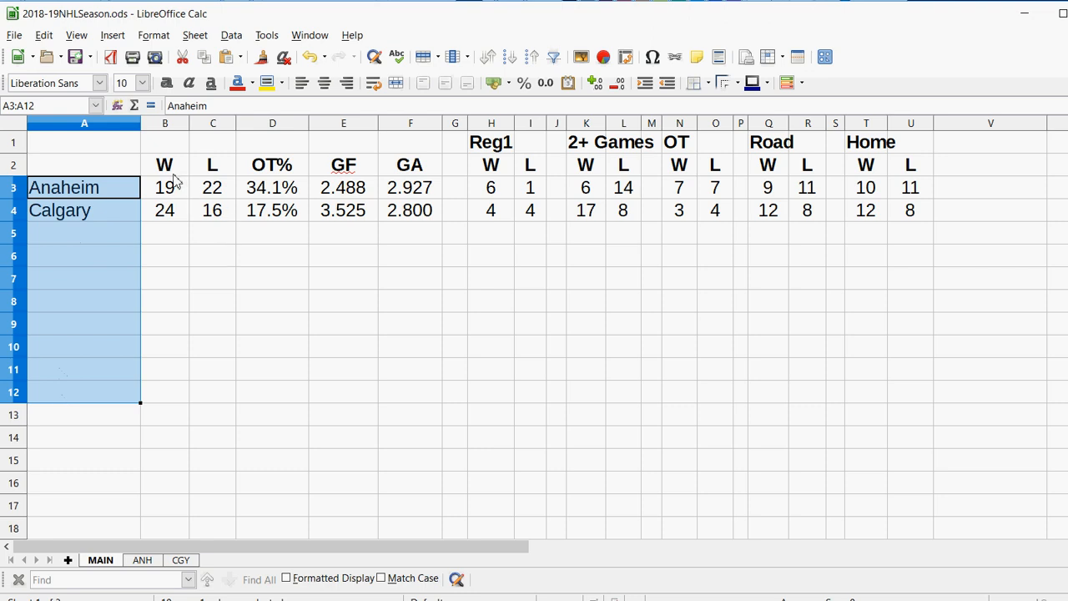
{"action": "left_click_drag", "start_coordinate": [170, 166], "coordinate": [210, 167]}
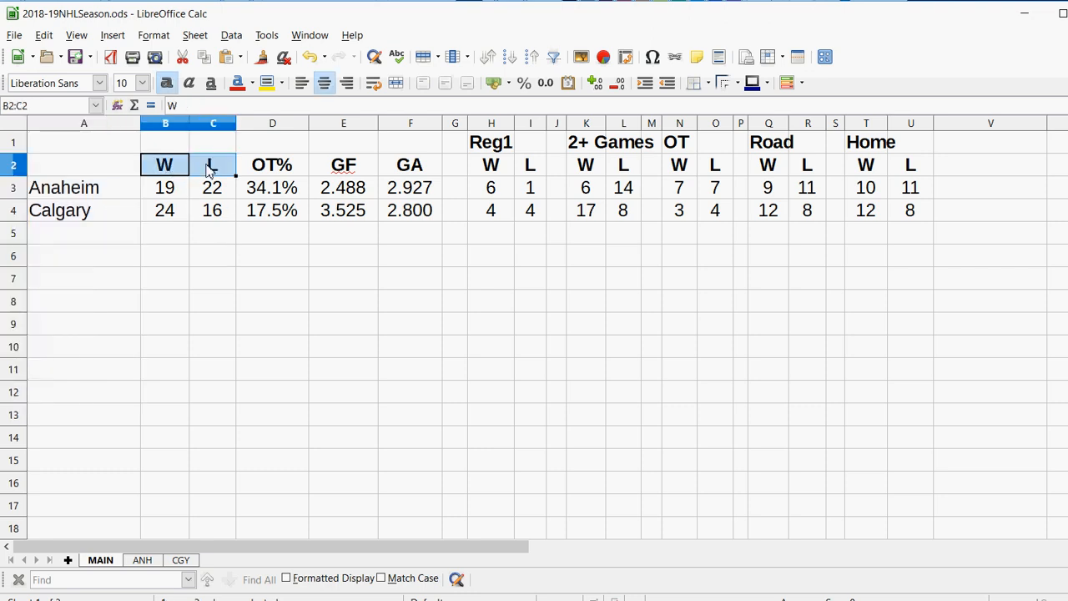
{"action": "left_click", "coordinate": [270, 168]}
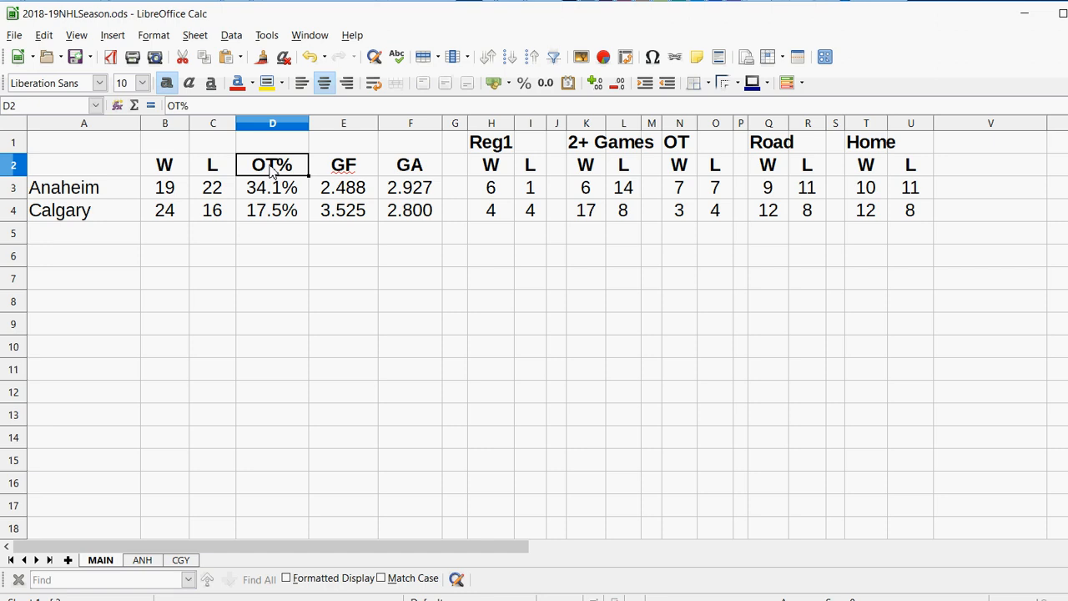
{"action": "left_click_drag", "start_coordinate": [339, 175], "coordinate": [409, 173]}
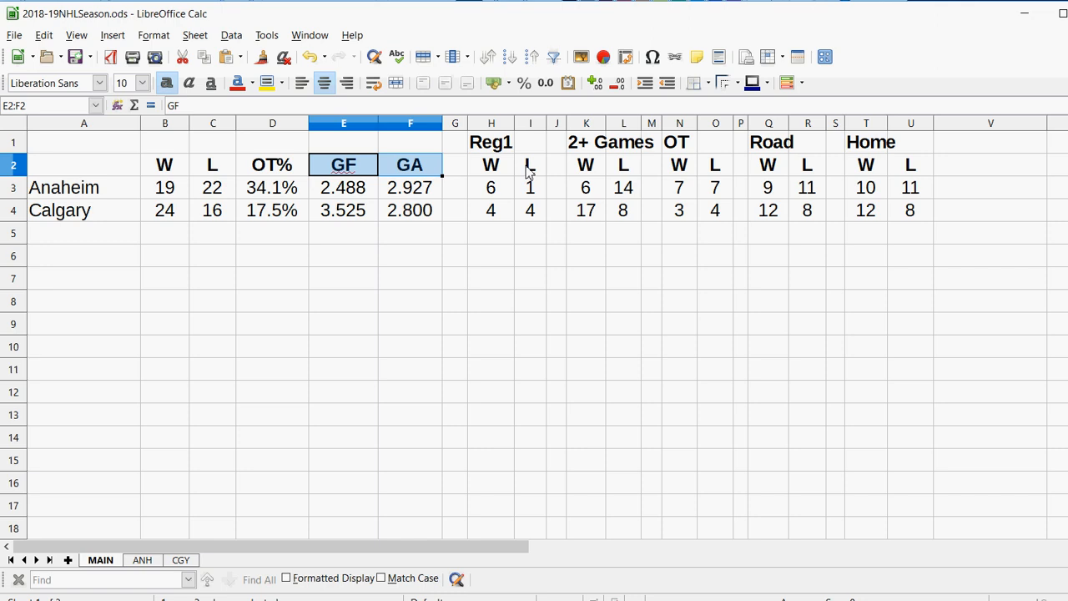
{"action": "left_click_drag", "start_coordinate": [528, 170], "coordinate": [491, 171]}
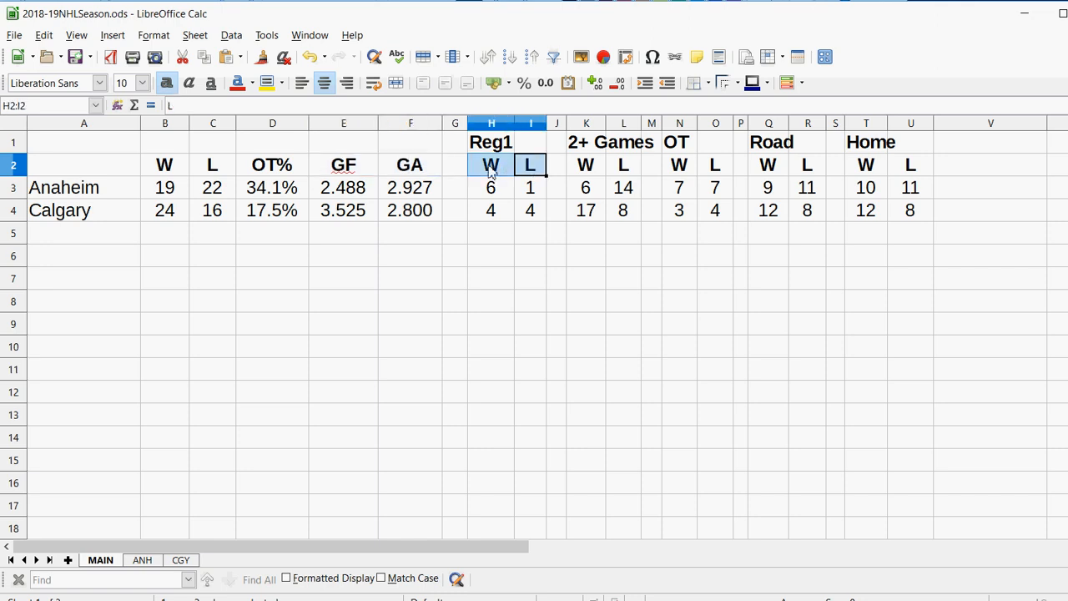
{"action": "left_click_drag", "start_coordinate": [587, 142], "coordinate": [630, 145]}
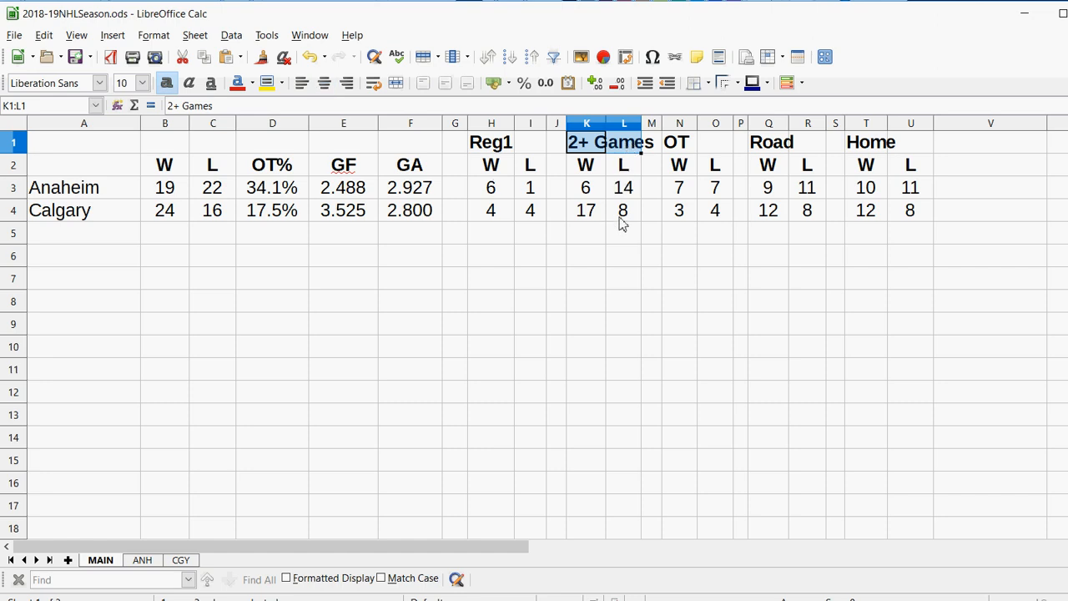
{"action": "left_click_drag", "start_coordinate": [636, 212], "coordinate": [567, 213]}
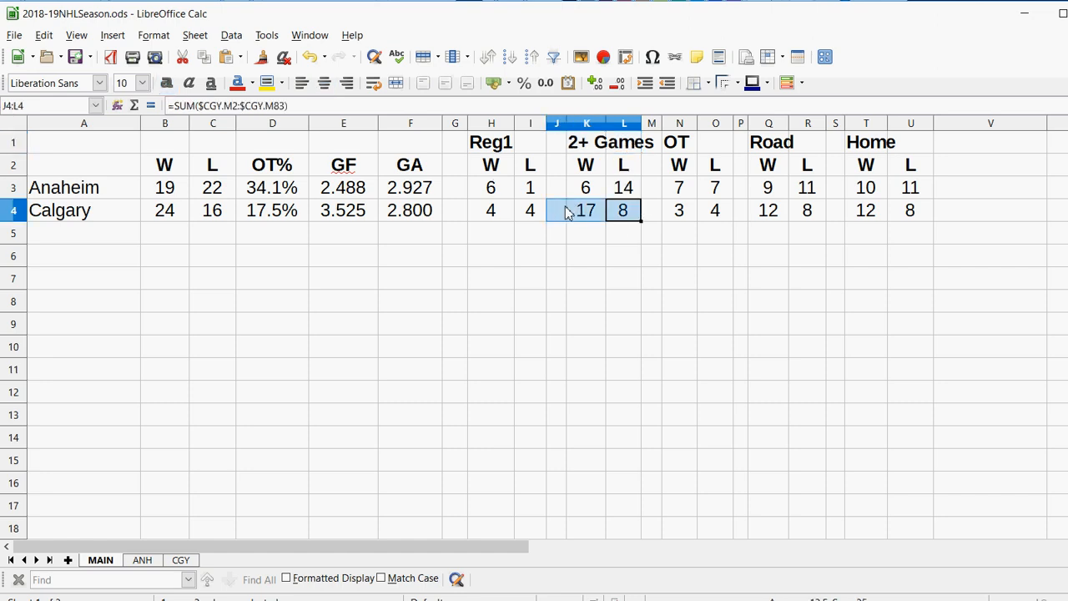
{"action": "left_click_drag", "start_coordinate": [682, 195], "coordinate": [719, 211]}
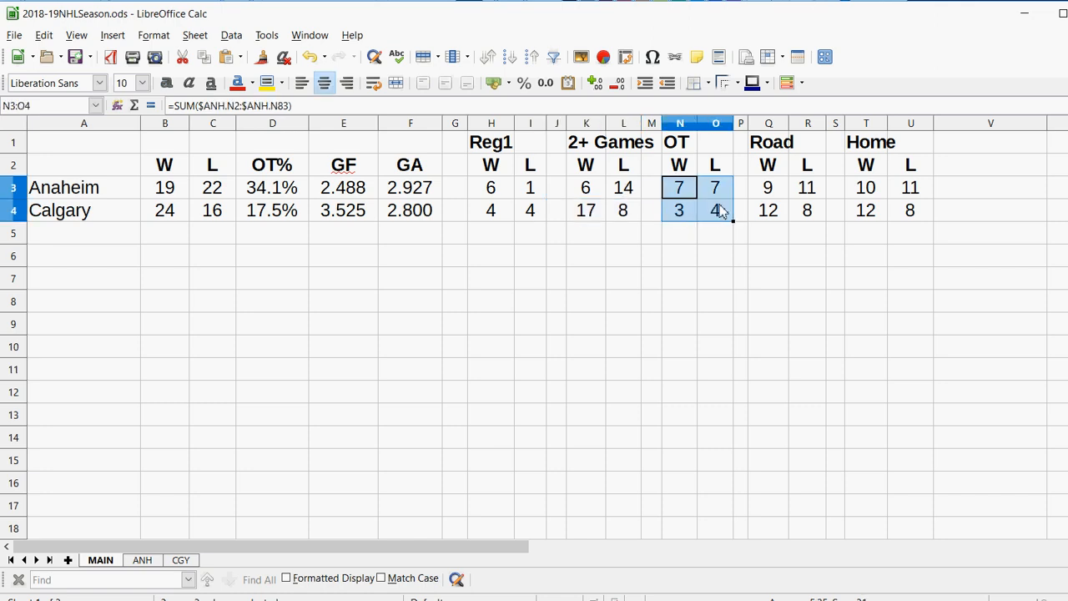
{"action": "left_click_drag", "start_coordinate": [920, 214], "coordinate": [763, 185]}
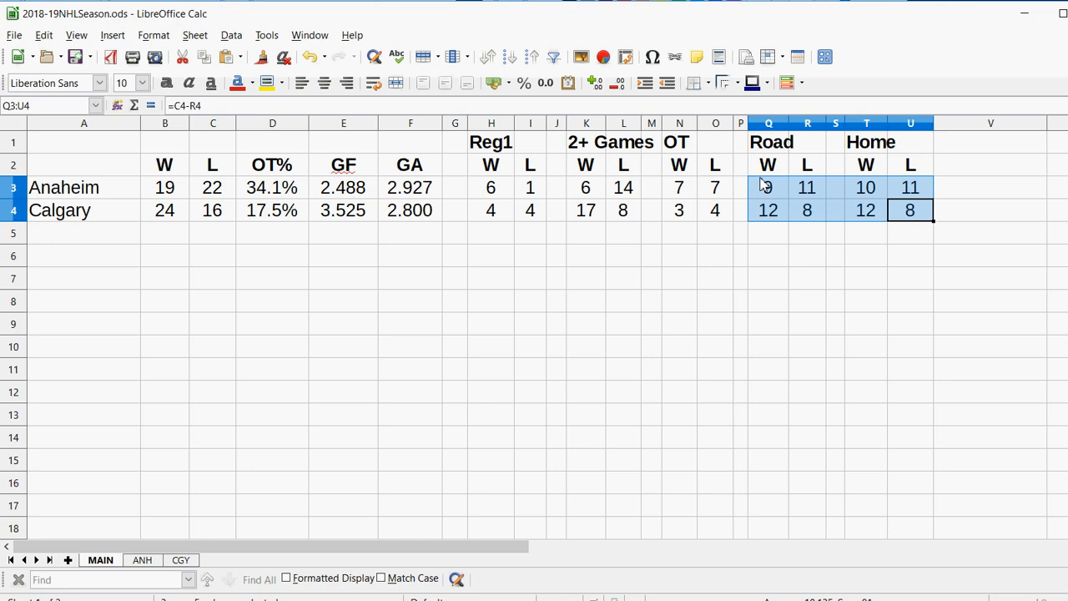
{"action": "left_click", "coordinate": [166, 279]}
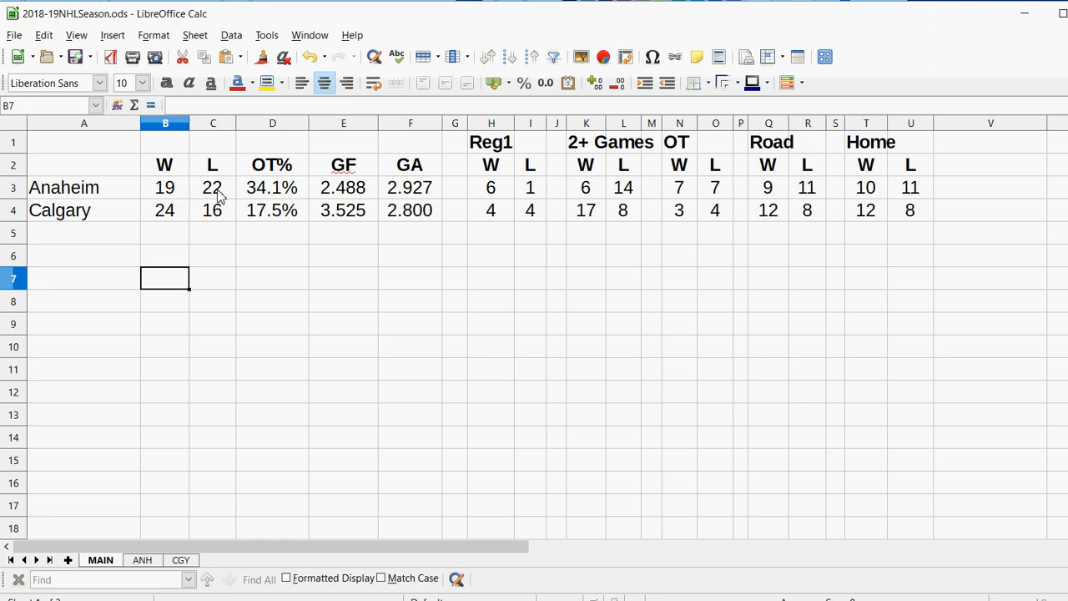
Step: Compare Anaheim's and Calgary's overtime percentages, goal averages and Reg1, 2+ Games and OT records on the MAIN sheet
{"action": "left_click", "coordinate": [284, 200]}
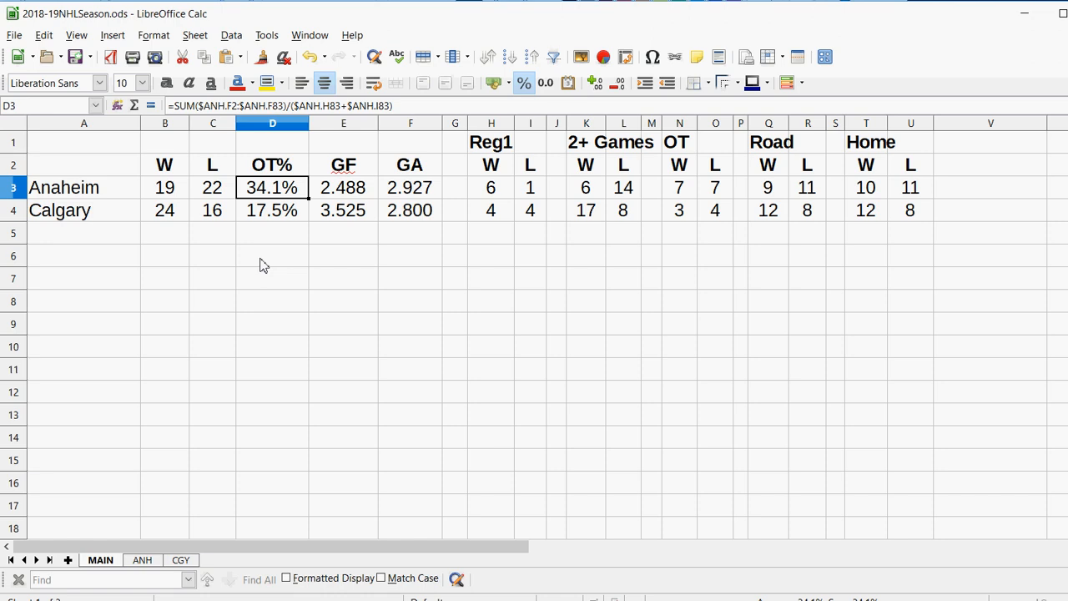
{"action": "left_click_drag", "start_coordinate": [354, 190], "coordinate": [404, 191]}
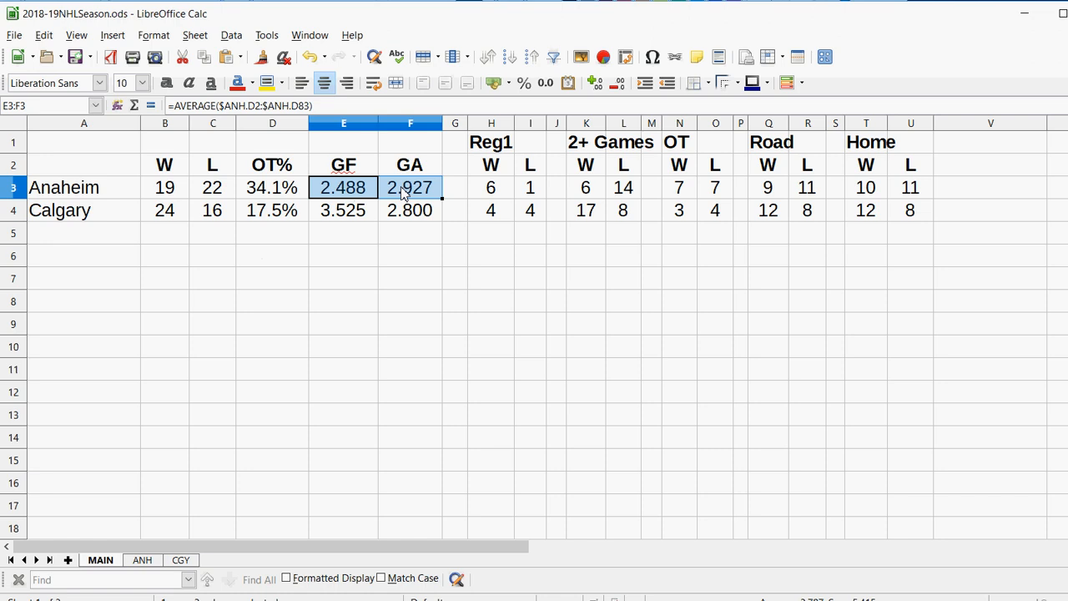
{"action": "left_click", "coordinate": [503, 190]}
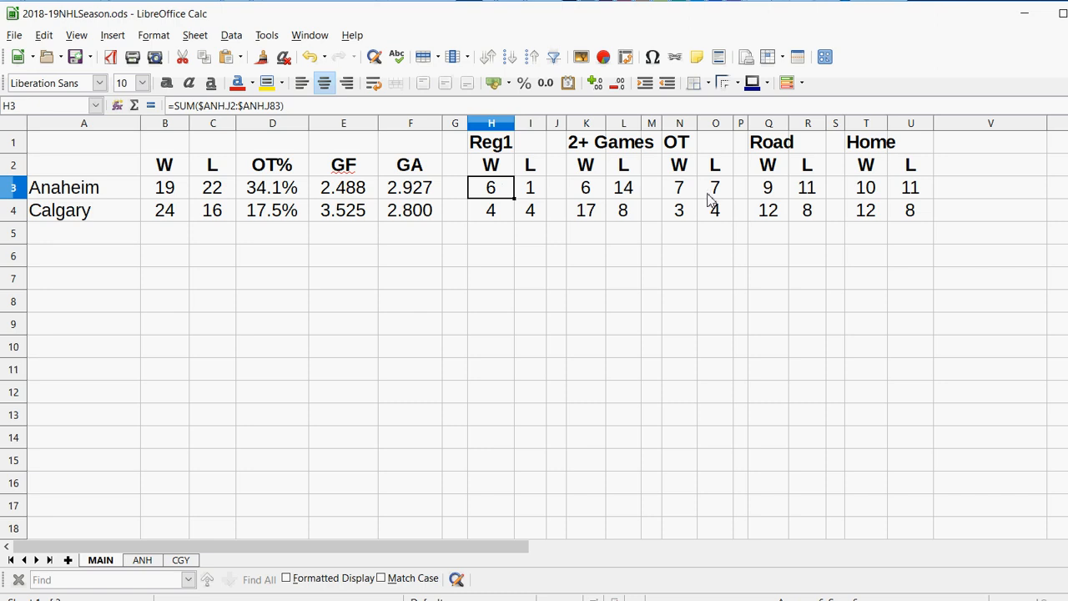
{"action": "left_click_drag", "start_coordinate": [587, 190], "coordinate": [632, 194]}
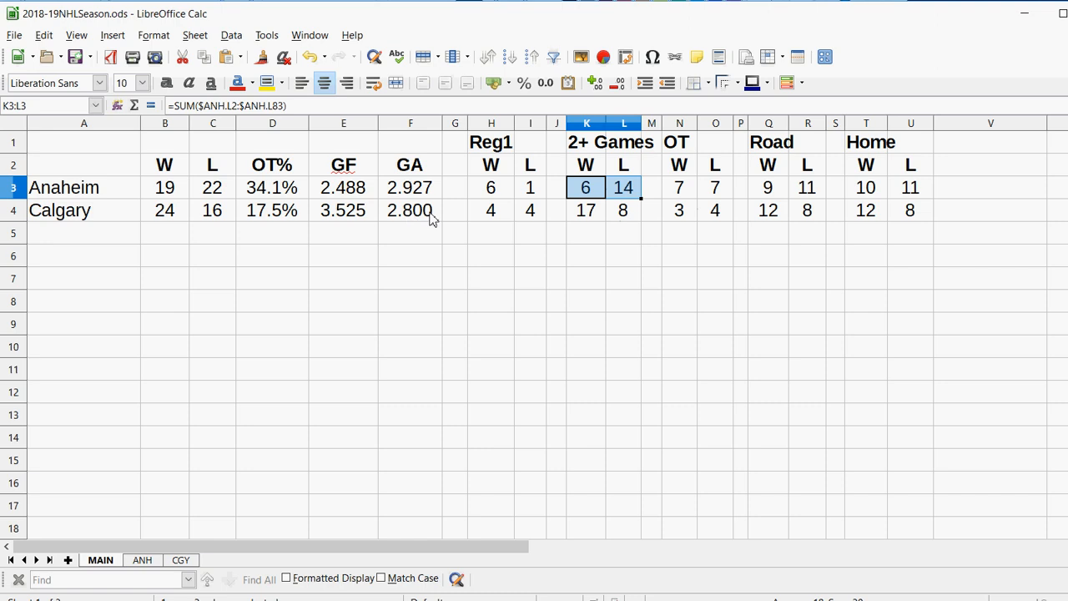
{"action": "left_click_drag", "start_coordinate": [432, 215], "coordinate": [323, 218]}
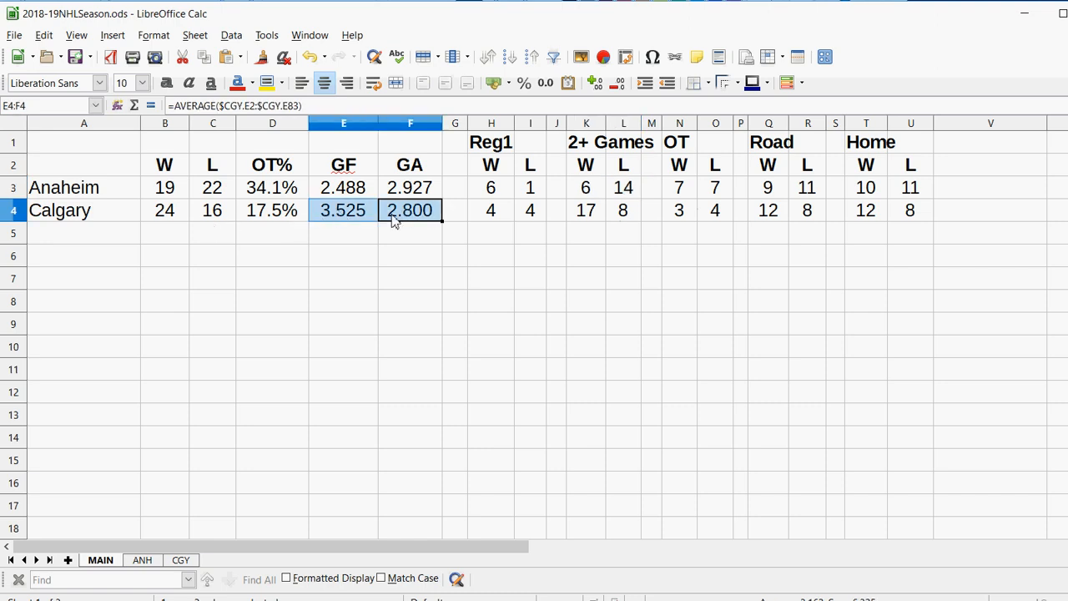
{"action": "left_click", "coordinate": [297, 216]}
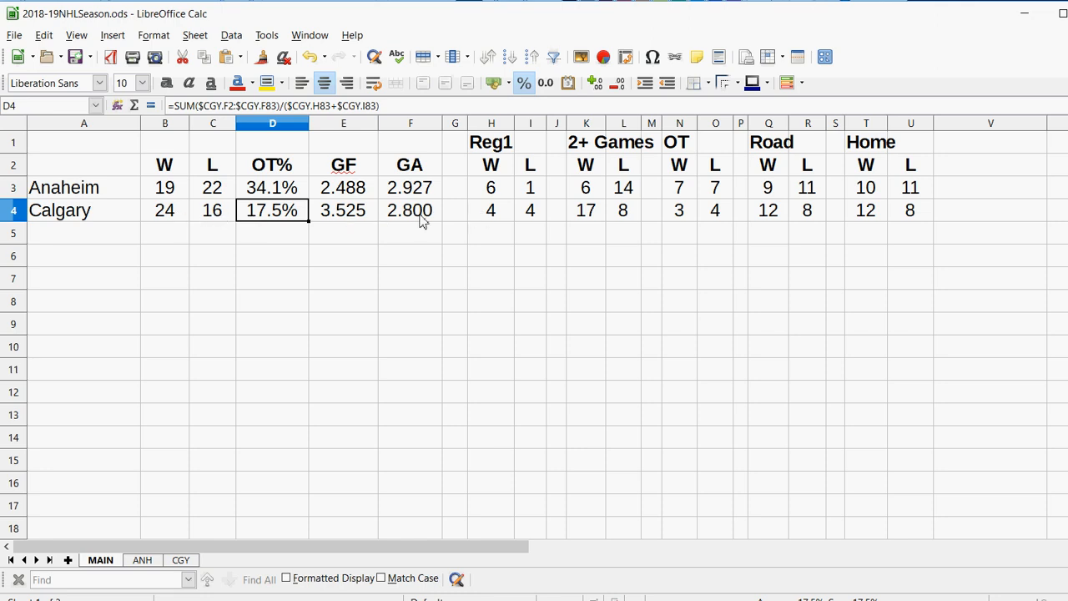
{"action": "left_click", "coordinate": [493, 217]}
{"action": "left_click_drag", "start_coordinate": [494, 216], "coordinate": [529, 212]}
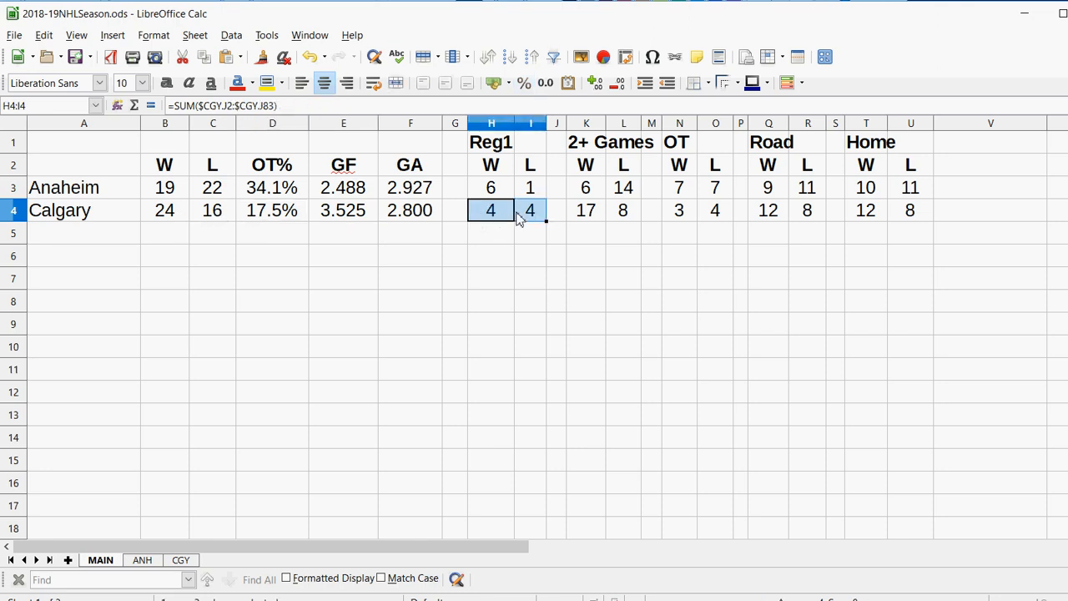
{"action": "left_click", "coordinate": [584, 215]}
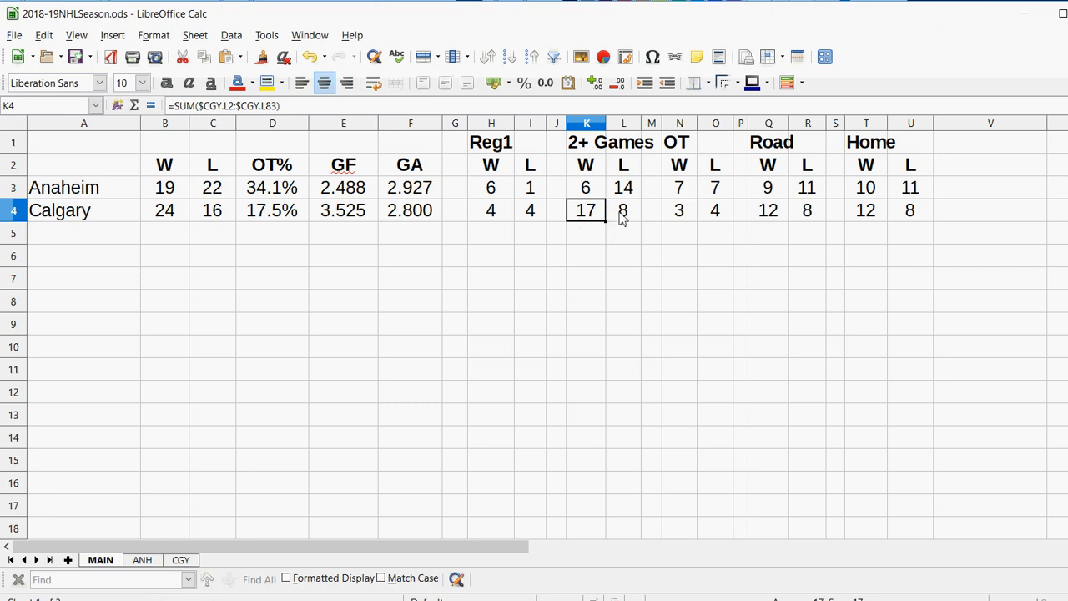
{"action": "left_click_drag", "start_coordinate": [715, 218], "coordinate": [667, 217]}
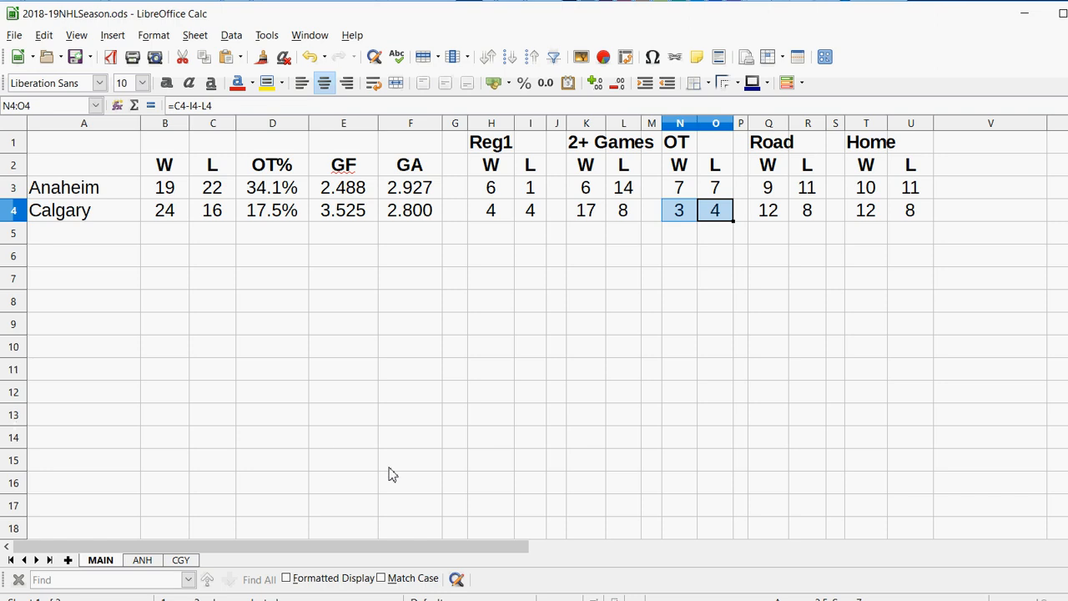
Step: Switch to the Hockey Reference page in Firefox and open the Vegas Golden Knights team page
{"action": "left_click", "coordinate": [425, 600]}
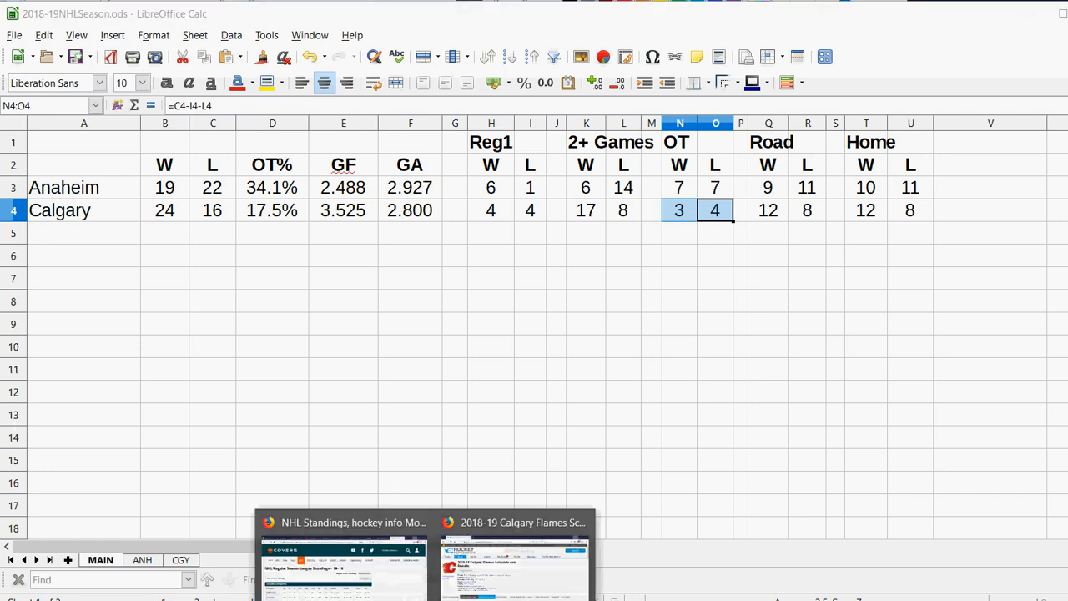
{"action": "left_click", "coordinate": [515, 559]}
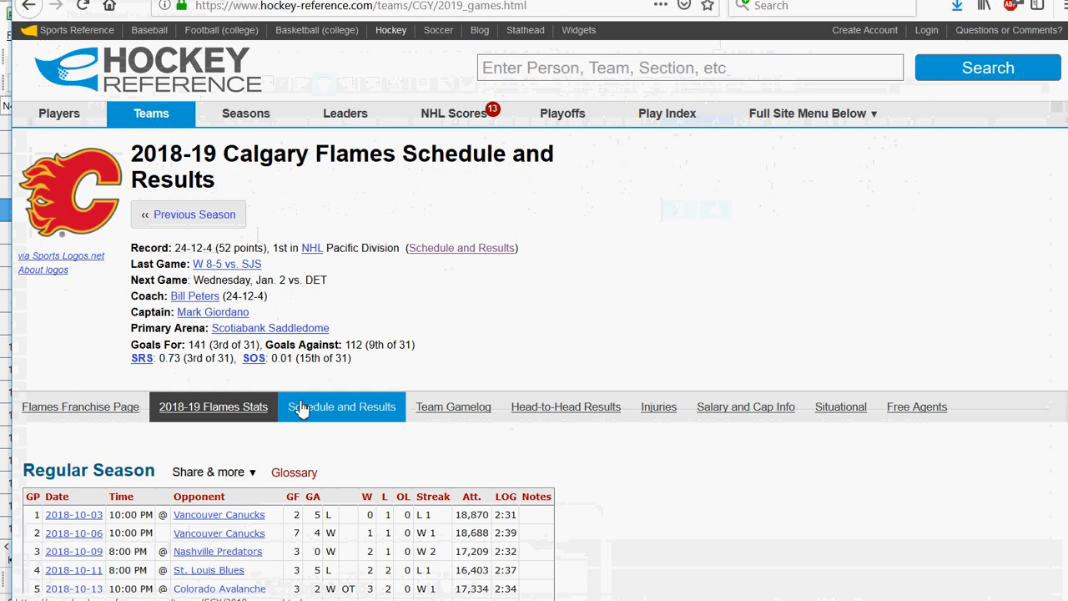
{"action": "mouse_move", "coordinate": [151, 115]}
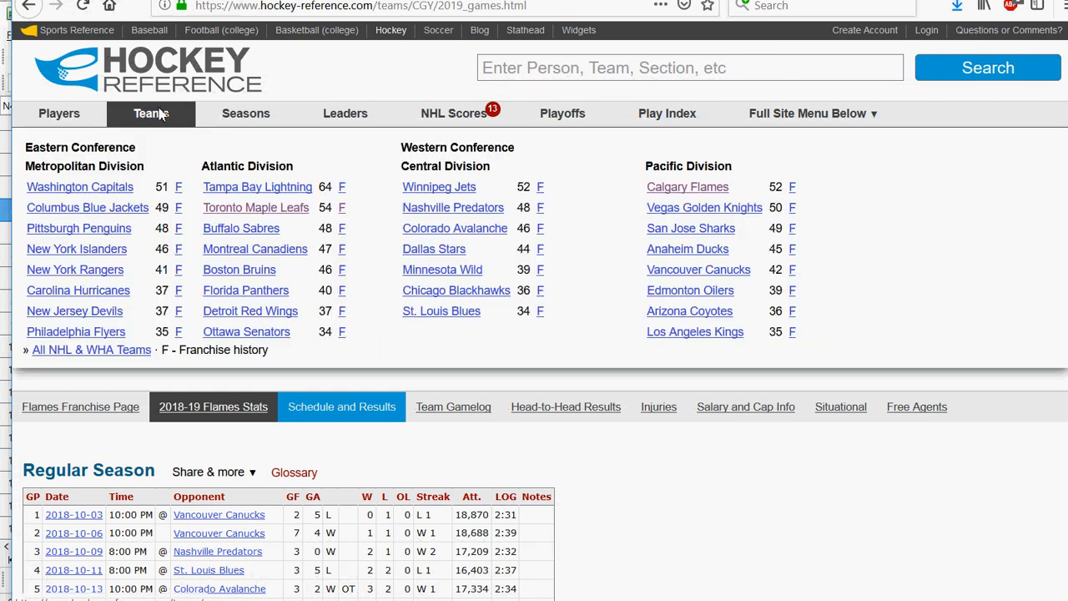
{"action": "left_click", "coordinate": [703, 213]}
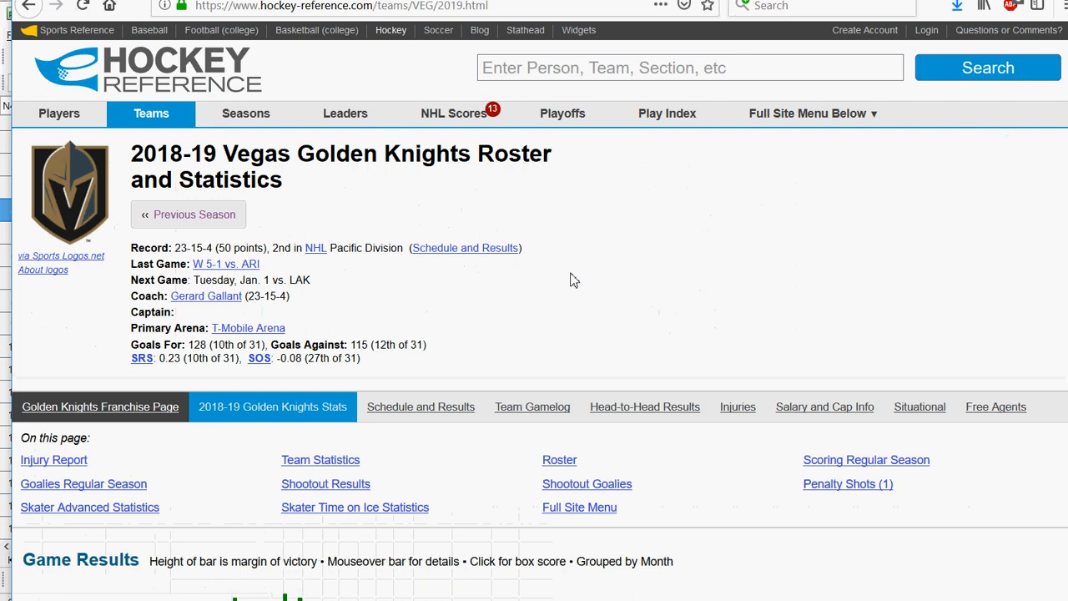
Step: Open the 2018-19 Golden Knights Schedule and Results page at its Regular Season table
{"action": "scroll", "coordinate": [537, 279], "scroll_direction": "down", "scroll_amount": 6}
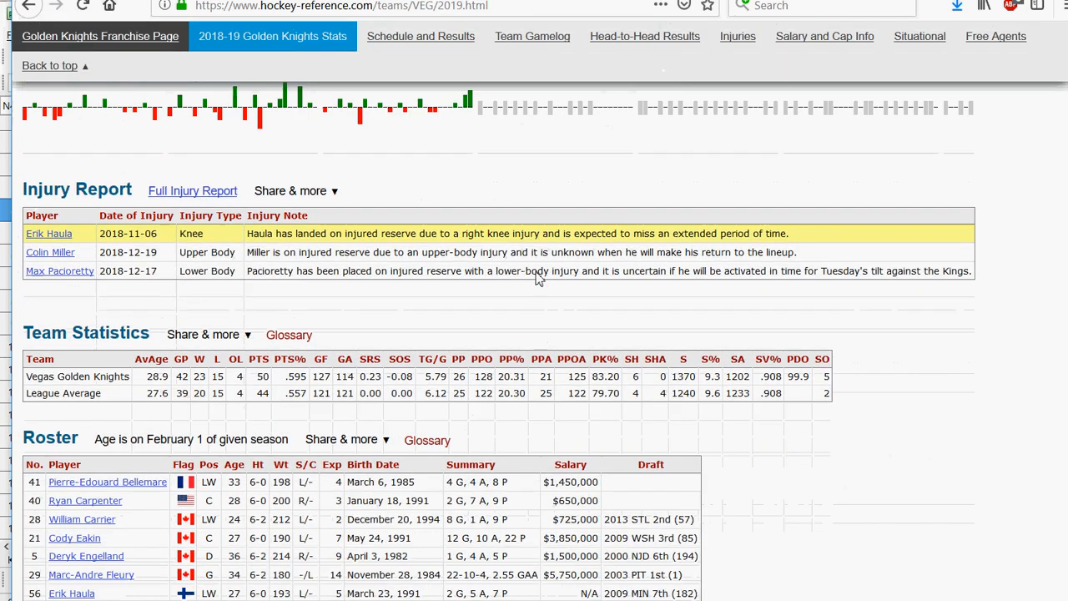
{"action": "scroll", "coordinate": [537, 279], "scroll_direction": "up", "scroll_amount": 4}
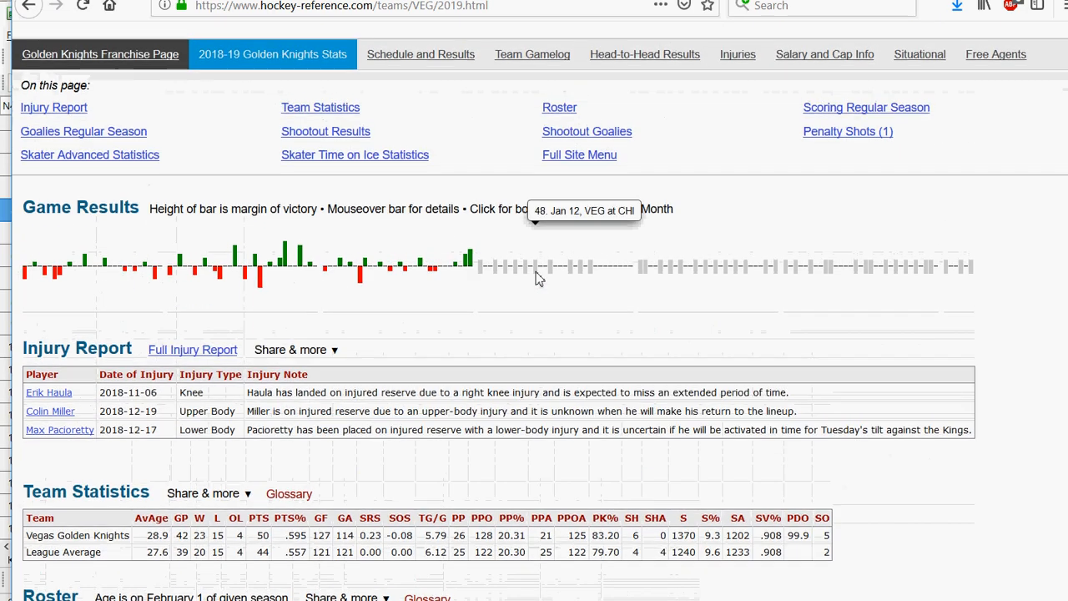
{"action": "scroll", "coordinate": [537, 279], "scroll_direction": "up", "scroll_amount": 8}
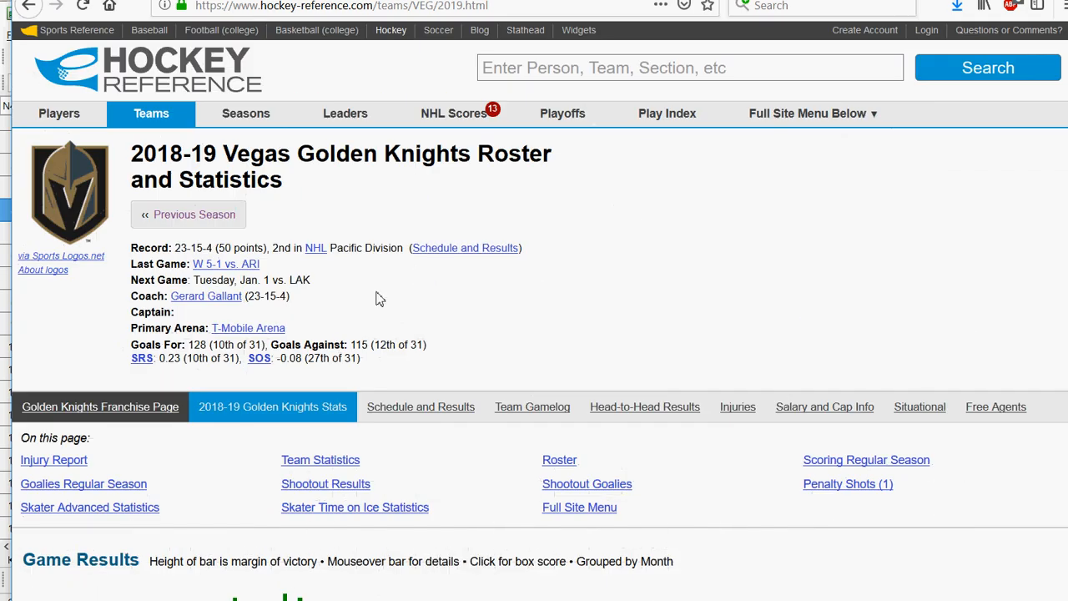
{"action": "left_click", "coordinate": [414, 407]}
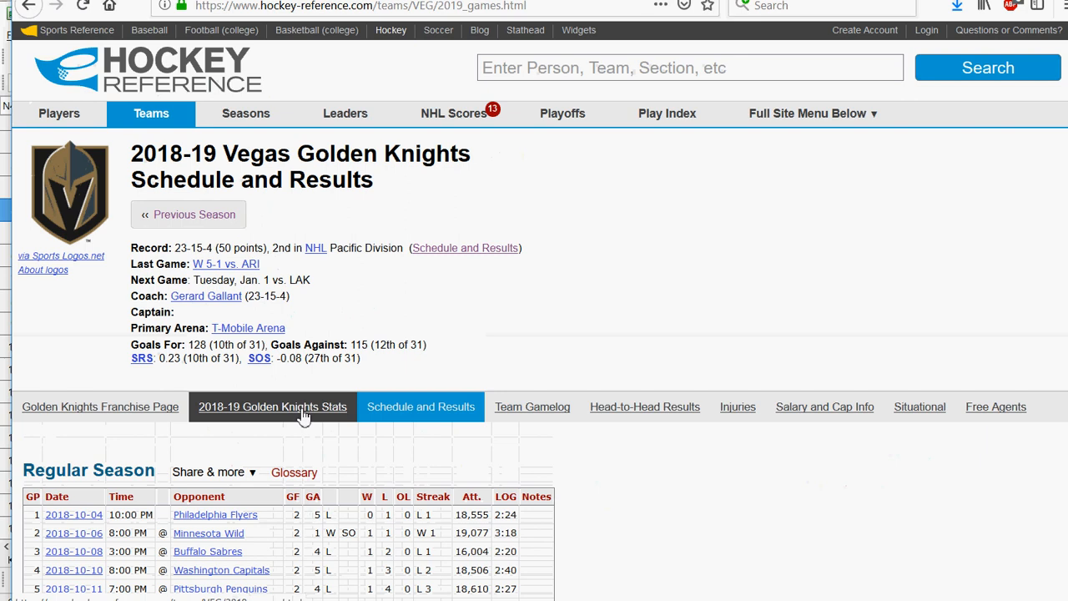
{"action": "scroll", "coordinate": [304, 417], "scroll_direction": "down", "scroll_amount": 4}
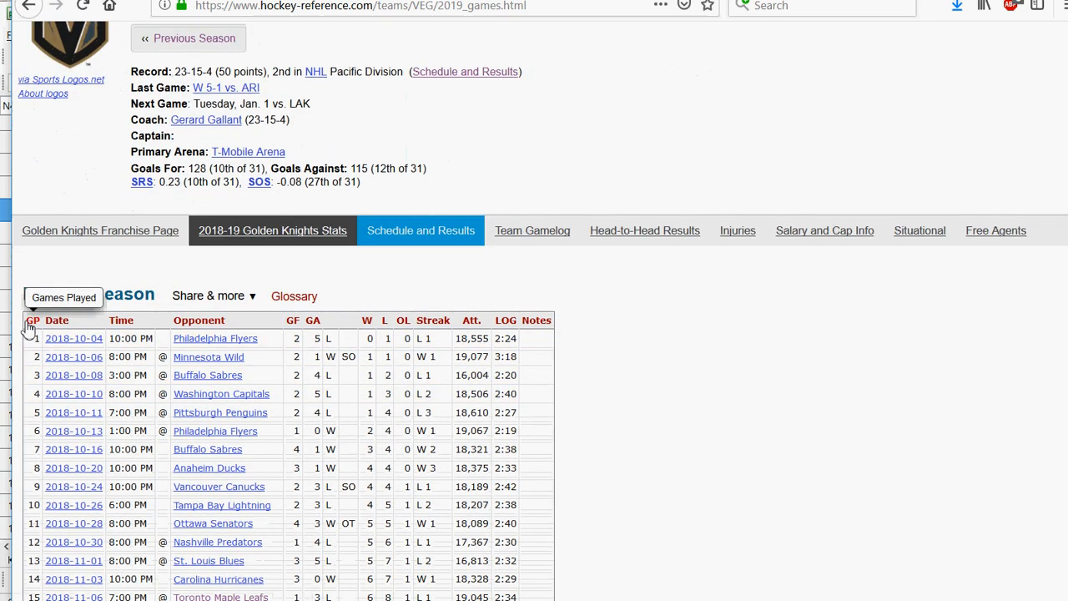
Step: Copy the whole Golden Knights Regular Season table, from the GP header through game 82
{"action": "left_click_drag", "start_coordinate": [29, 328], "coordinate": [526, 470]}
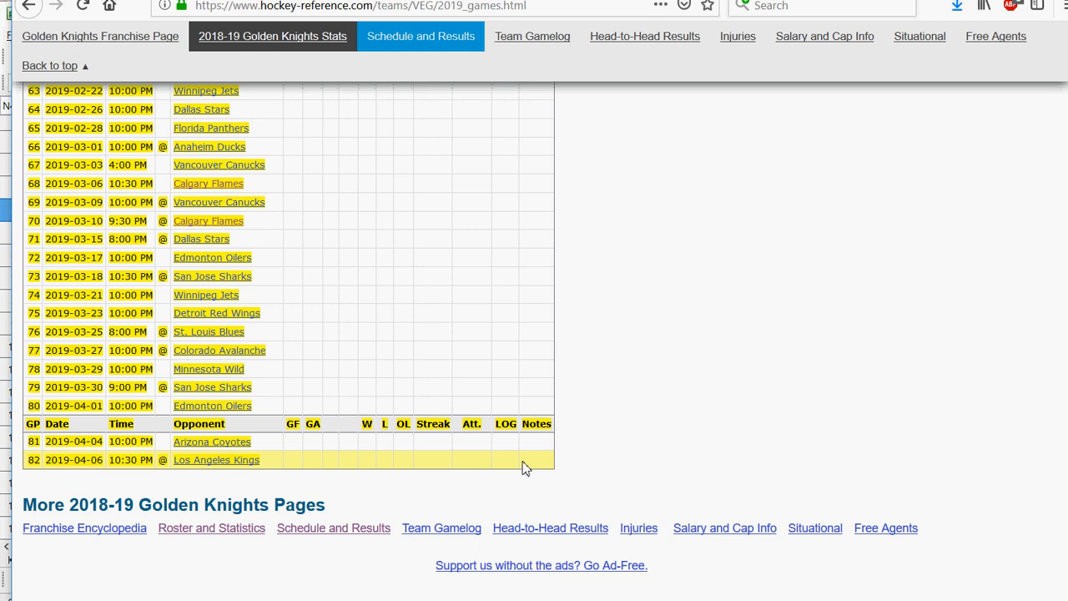
{"action": "right_click", "coordinate": [526, 468]}
{"action": "left_click", "coordinate": [538, 472]}
{"action": "left_click", "coordinate": [582, 424]}
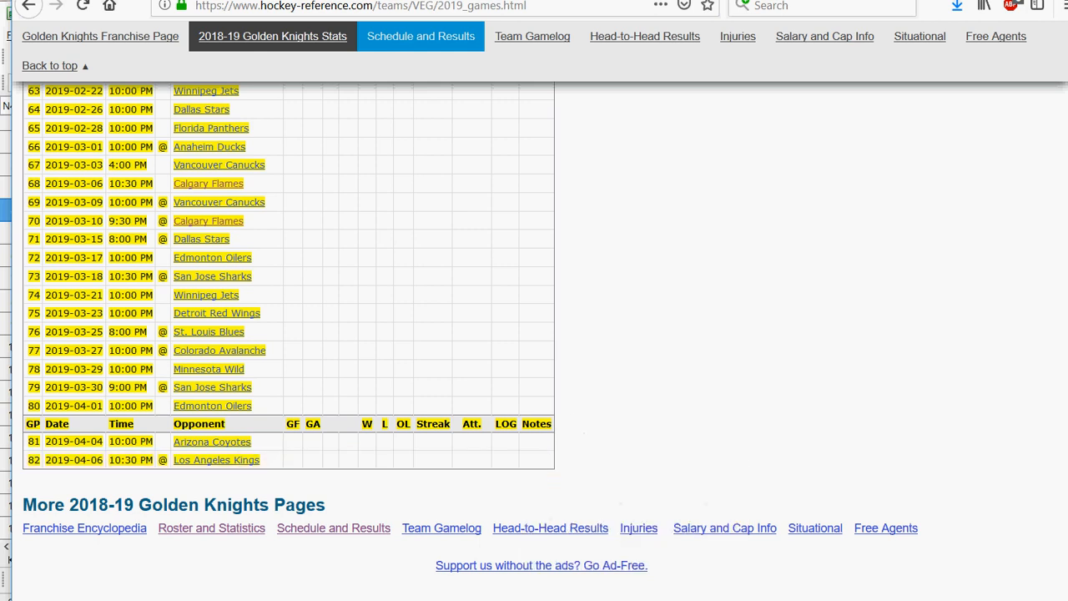
Step: Switch to Notepad, paste the copied schedule table into the untitled document and return to its first rows
{"action": "key", "text": "alt+Tab"}
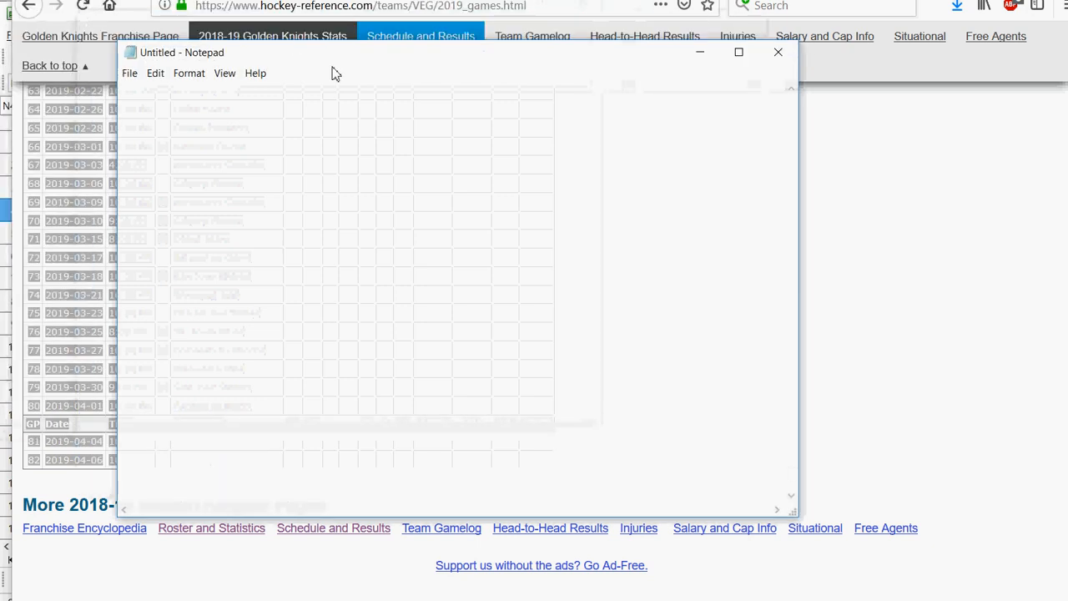
{"action": "right_click", "coordinate": [219, 136]}
{"action": "left_click", "coordinate": [284, 197]}
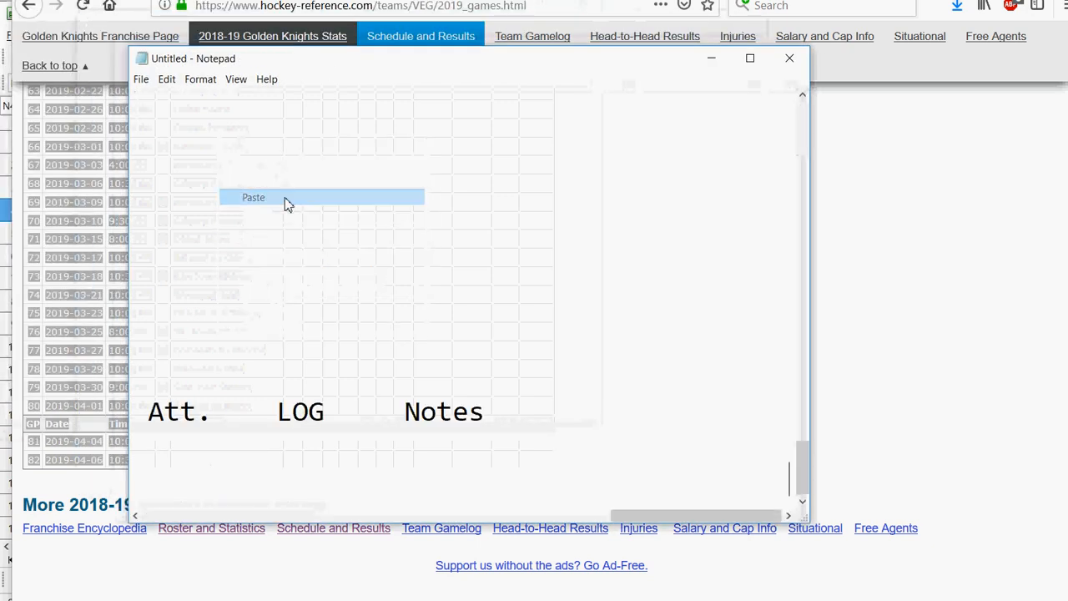
{"action": "mouse_move", "coordinate": [647, 520]}
{"action": "left_mouse_down"}
{"action": "mouse_move", "coordinate": [138, 527]}
{"action": "mouse_move", "coordinate": [515, 519]}
{"action": "left_mouse_up"}
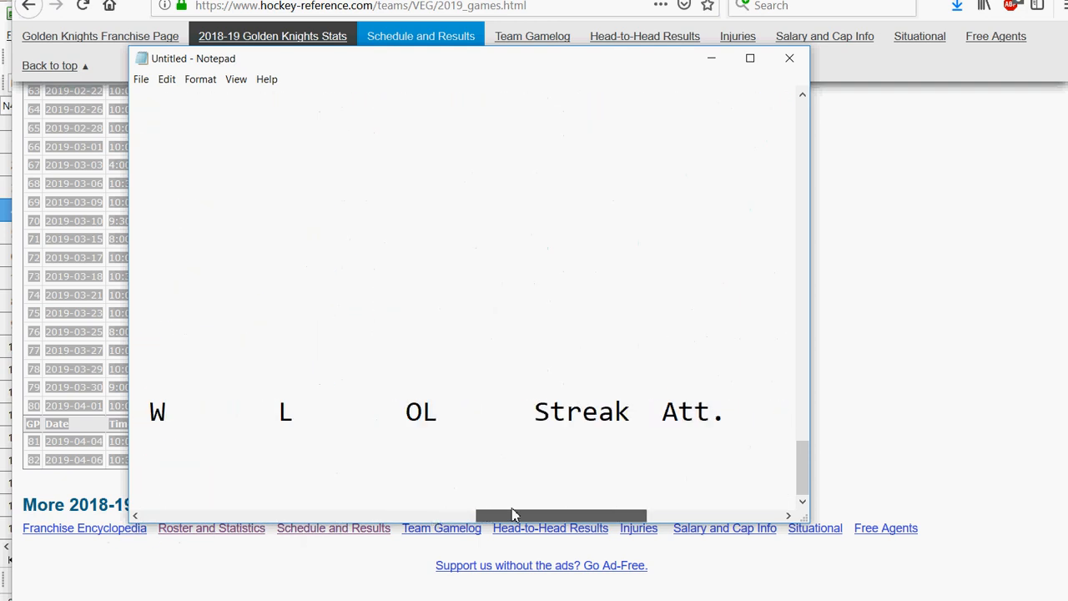
{"action": "left_click_drag", "start_coordinate": [803, 448], "coordinate": [819, 92]}
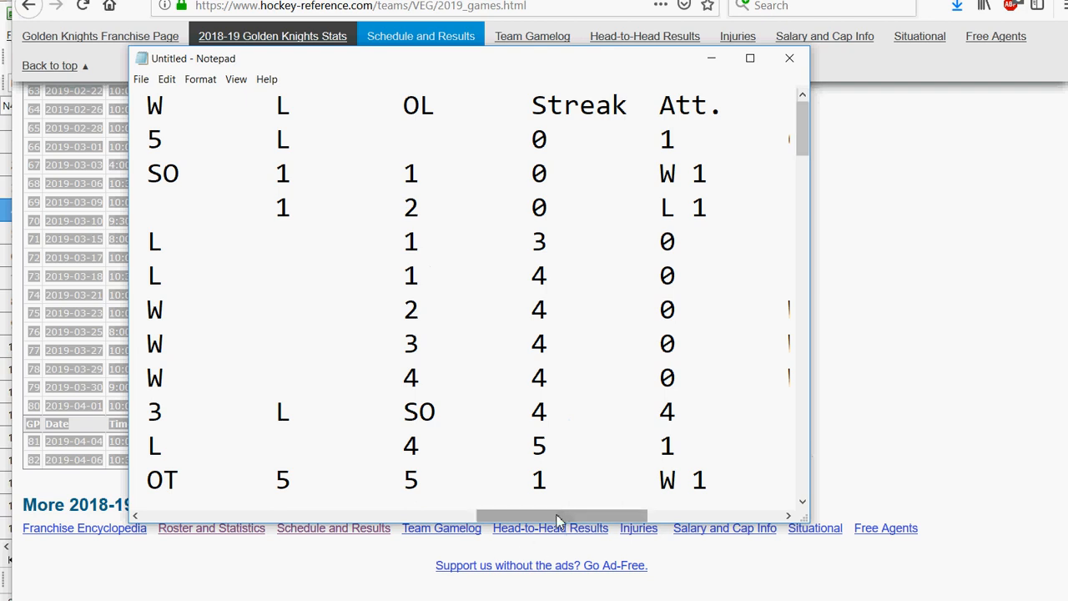
Step: Replace every occurrence of the shootout code SO in the Notepad document with 1
{"action": "left_click_drag", "start_coordinate": [559, 520], "coordinate": [457, 519]}
{"action": "left_click_drag", "start_coordinate": [575, 483], "coordinate": [539, 487]}
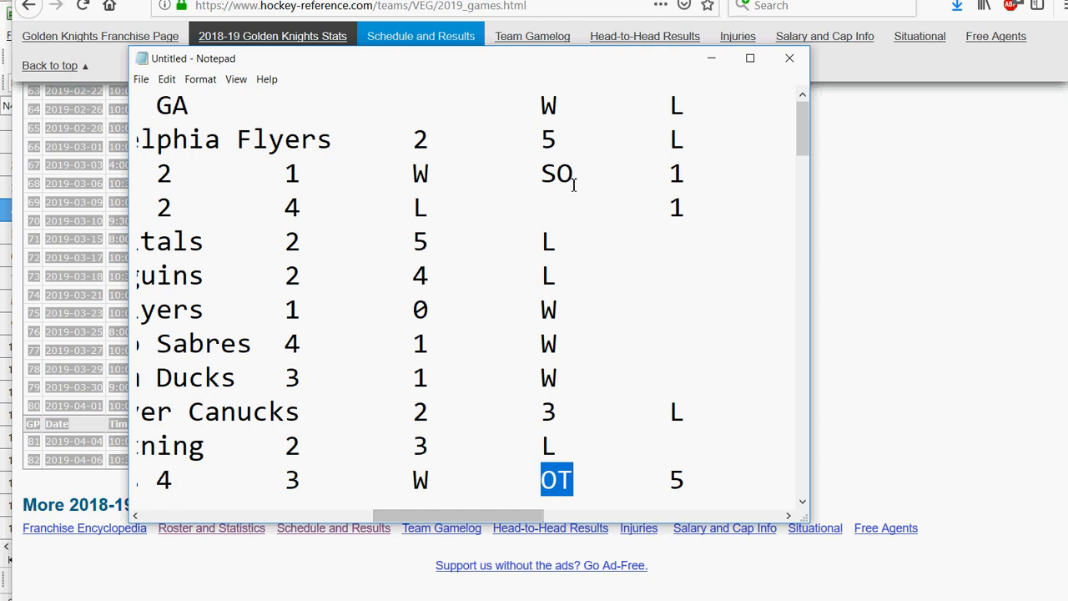
{"action": "left_click_drag", "start_coordinate": [575, 178], "coordinate": [547, 185]}
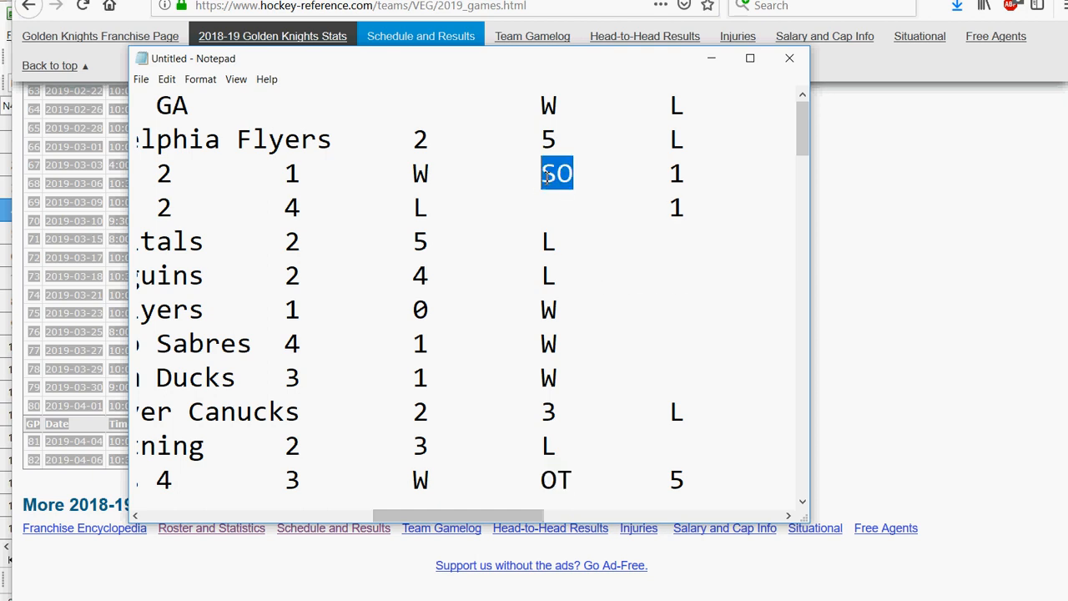
{"action": "right_click", "coordinate": [546, 173]}
{"action": "left_click", "coordinate": [560, 221]}
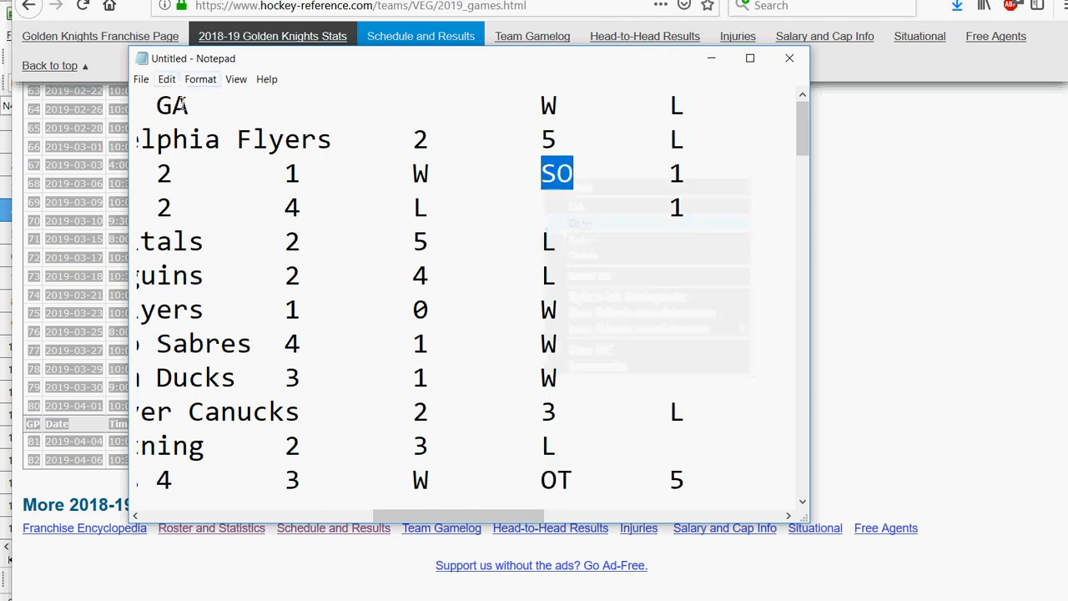
{"action": "left_click", "coordinate": [166, 78]}
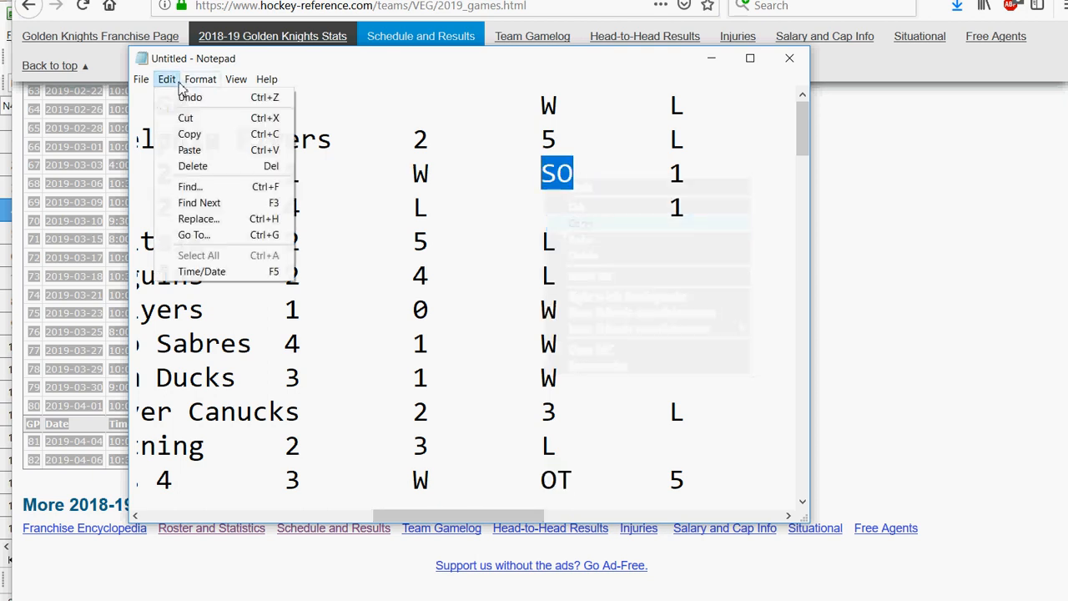
{"action": "left_click", "coordinate": [198, 218]}
{"action": "right_click", "coordinate": [299, 188]}
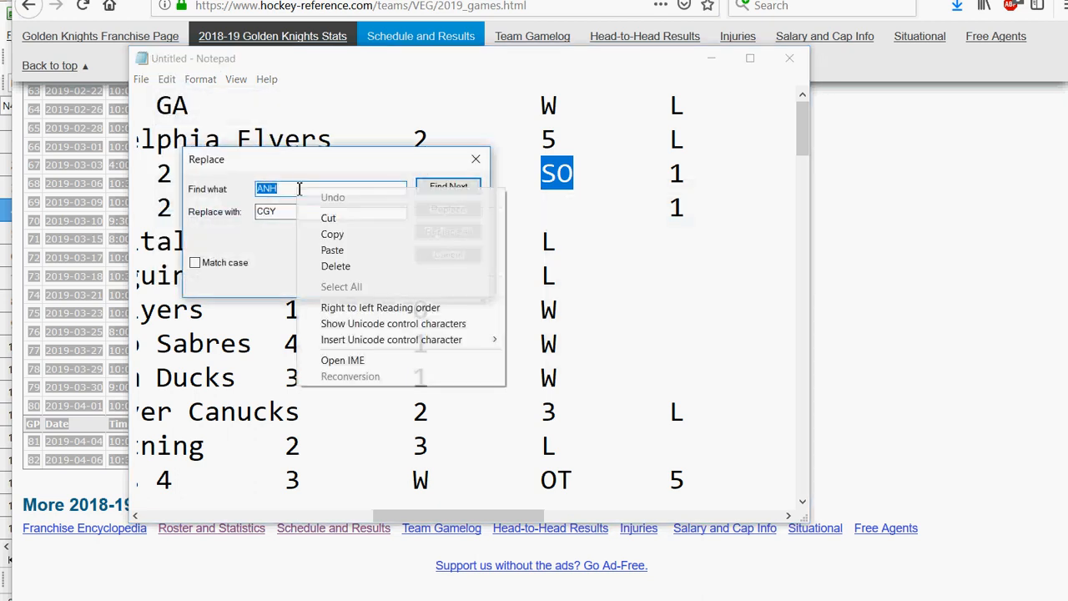
{"action": "left_click", "coordinate": [332, 249]}
{"action": "key", "text": "Tab"}
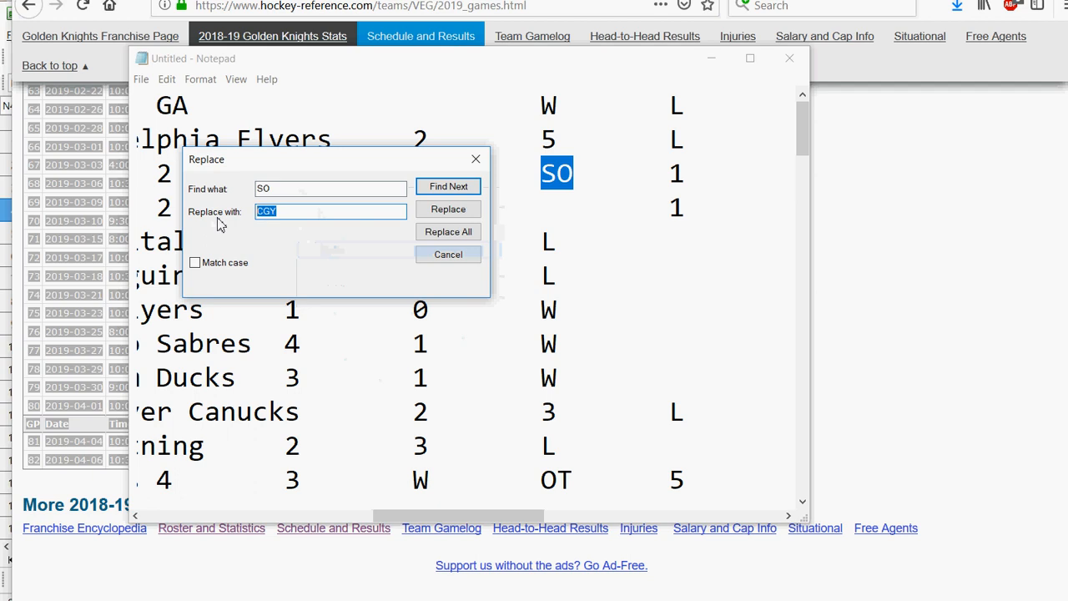
{"action": "key", "text": "BackSpace"}
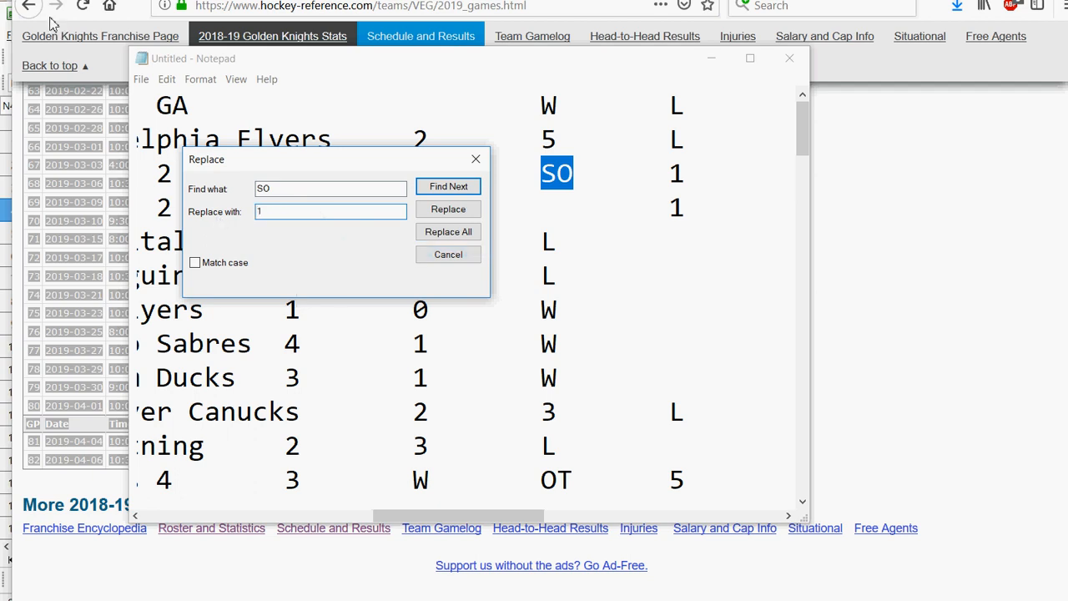
{"action": "left_click", "coordinate": [448, 232]}
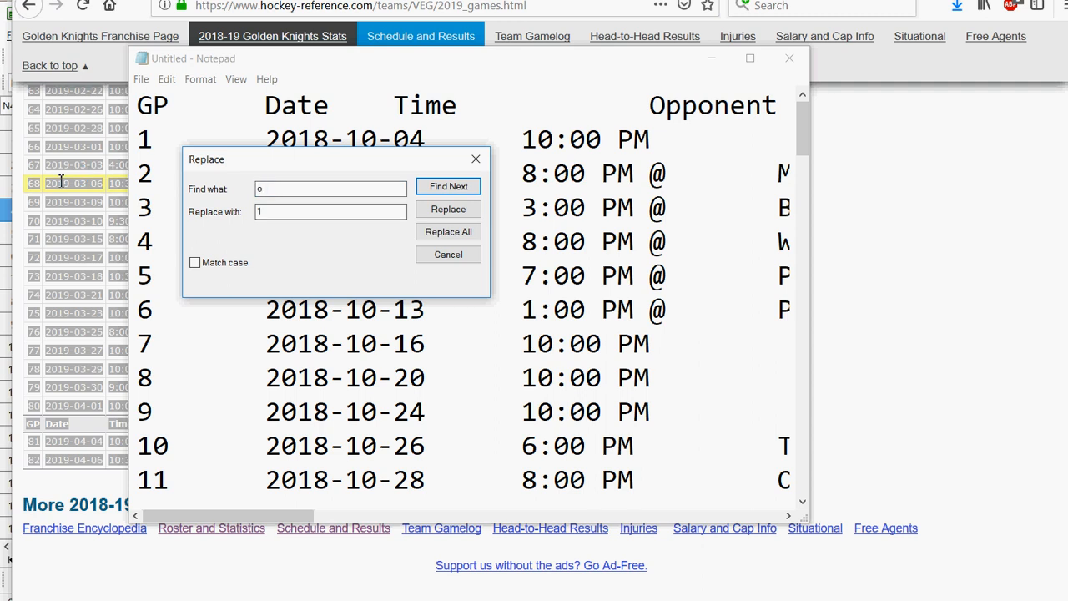
Step: Replace every occurrence of the overtime code OT with 1 and close the Replace dialog
{"action": "key", "text": "BackSpace"}
{"action": "type", "text": "OT"}
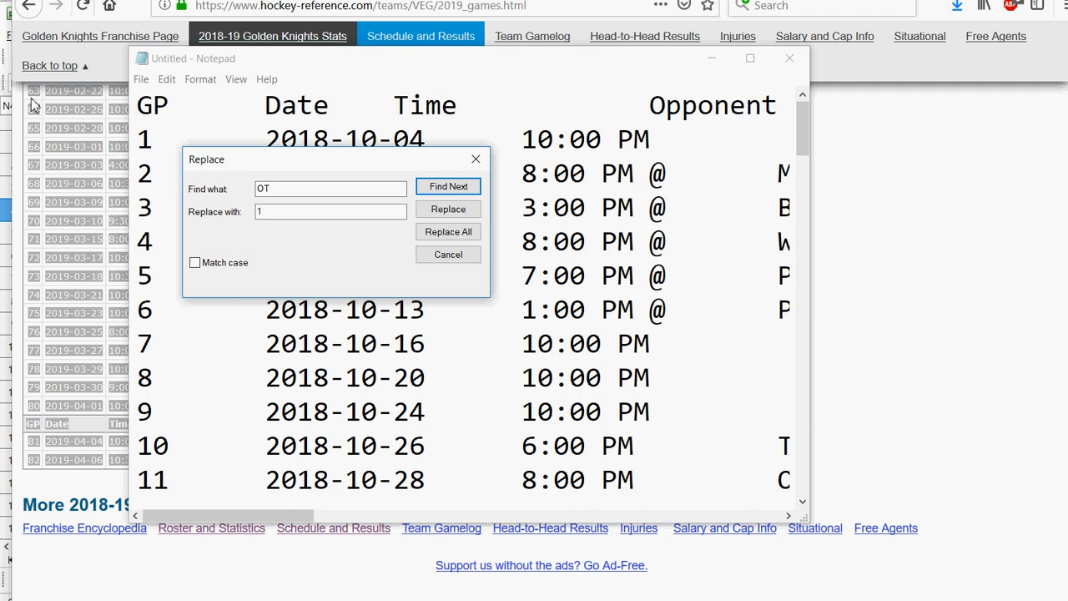
{"action": "left_click", "coordinate": [461, 232]}
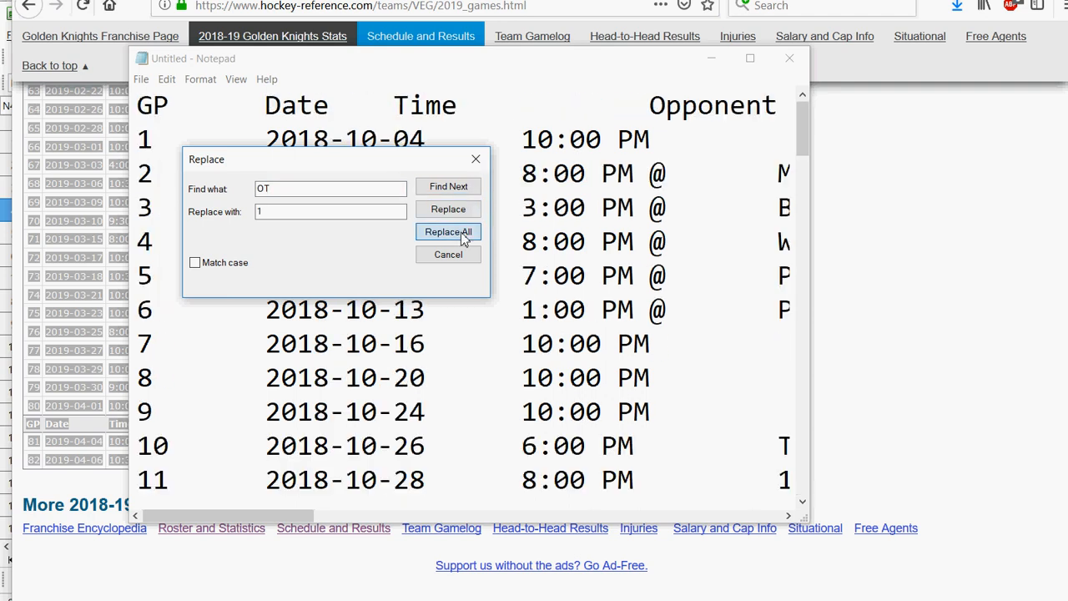
{"action": "left_click", "coordinate": [475, 159]}
Step: Copy the whole Notepad text, minimize Notepad and switch to the 2018-19NHLSeason.ods spreadsheet in LibreOffice Calc
{"action": "left_click", "coordinate": [167, 79]}
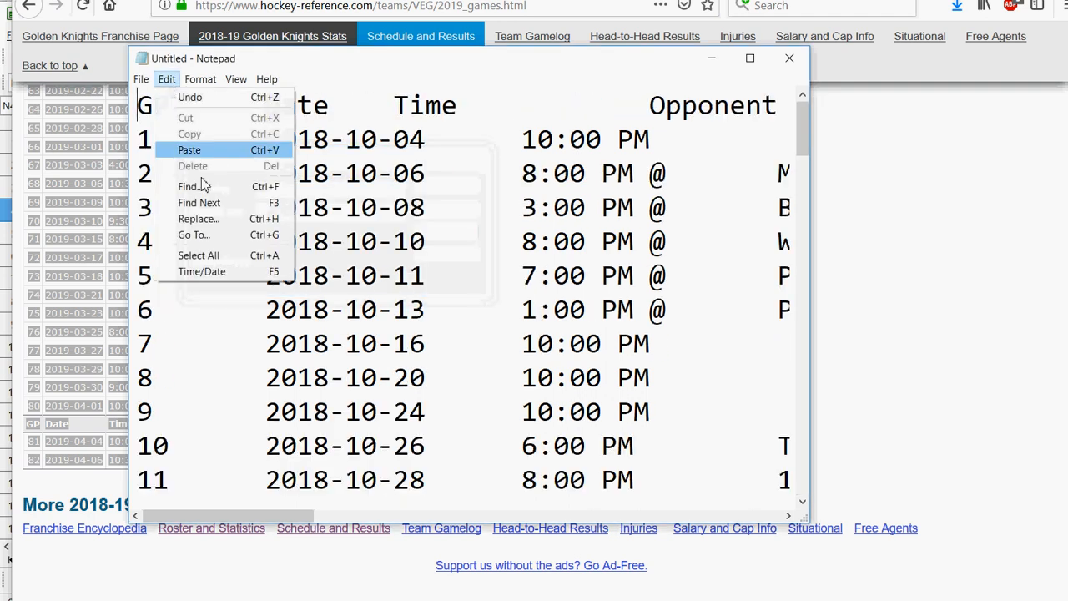
{"action": "left_click", "coordinate": [220, 255]}
{"action": "right_click", "coordinate": [290, 243]}
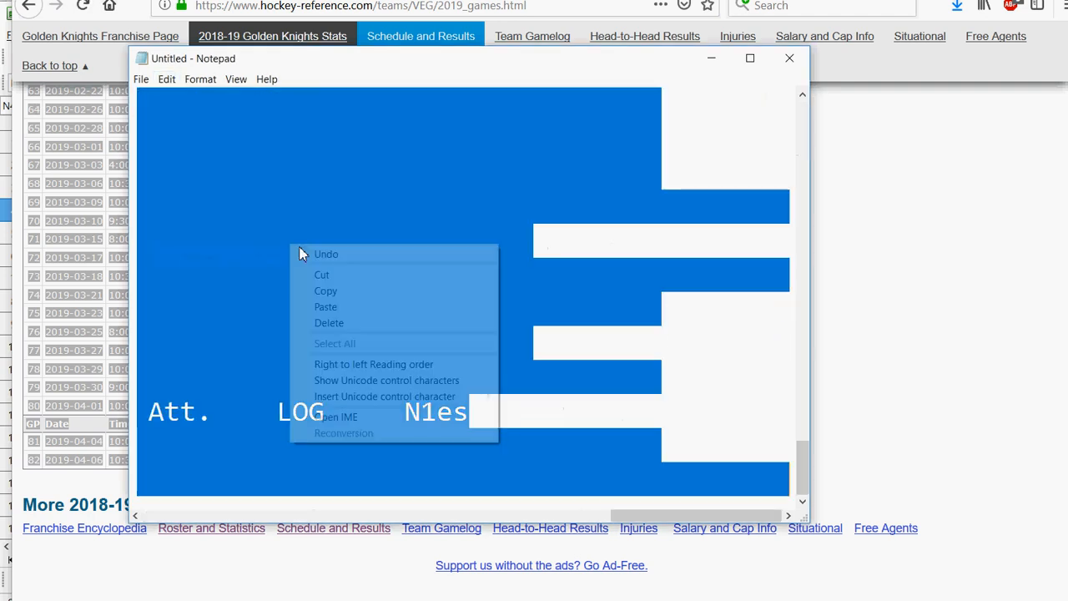
{"action": "left_click", "coordinate": [330, 292]}
{"action": "left_click", "coordinate": [711, 58]}
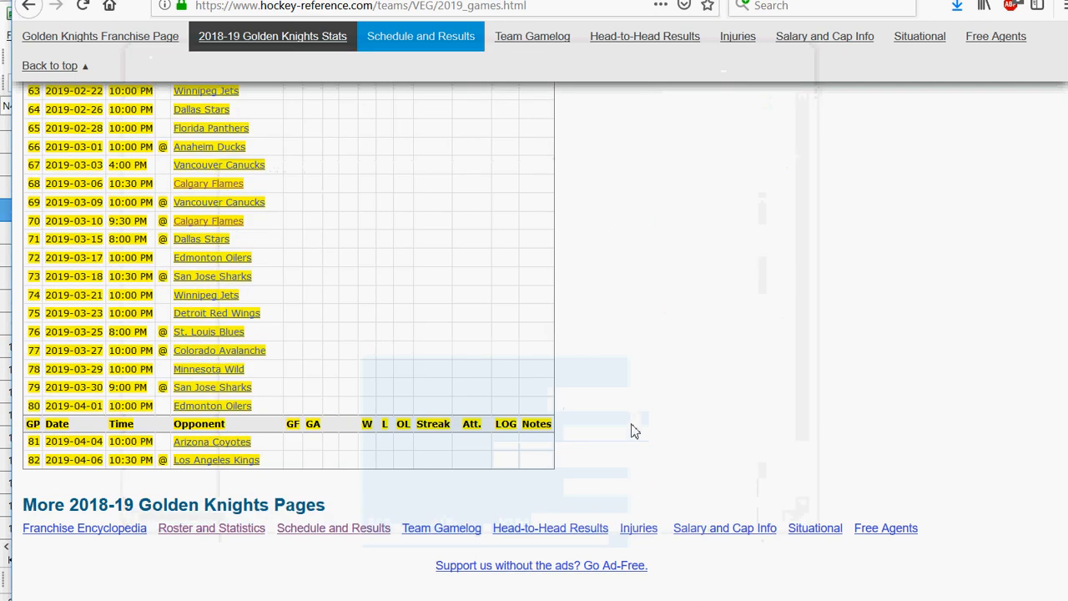
{"action": "left_click", "coordinate": [549, 600]}
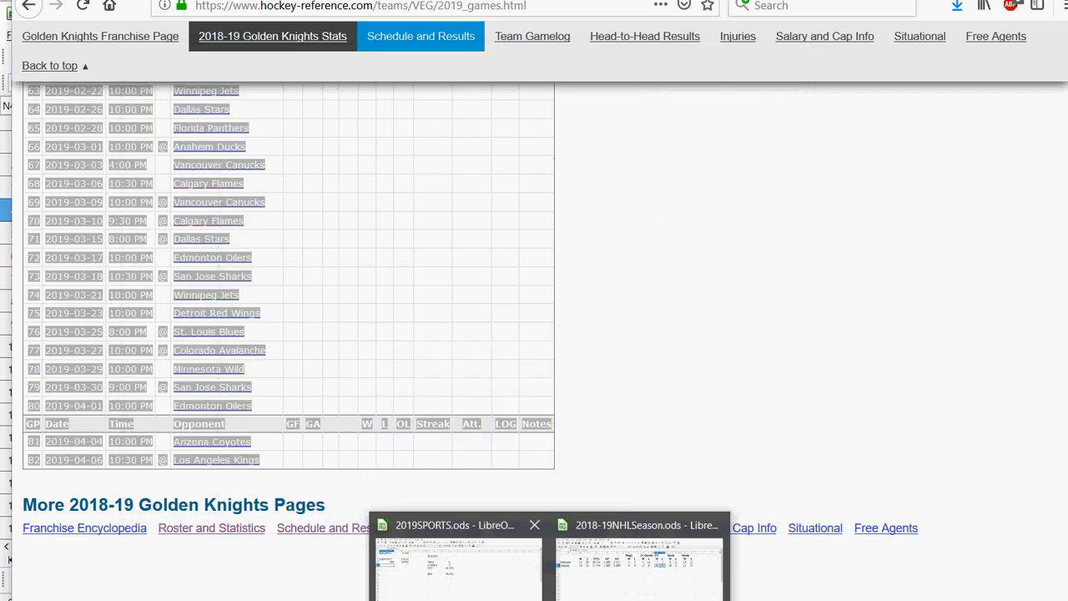
{"action": "left_click", "coordinate": [638, 559]}
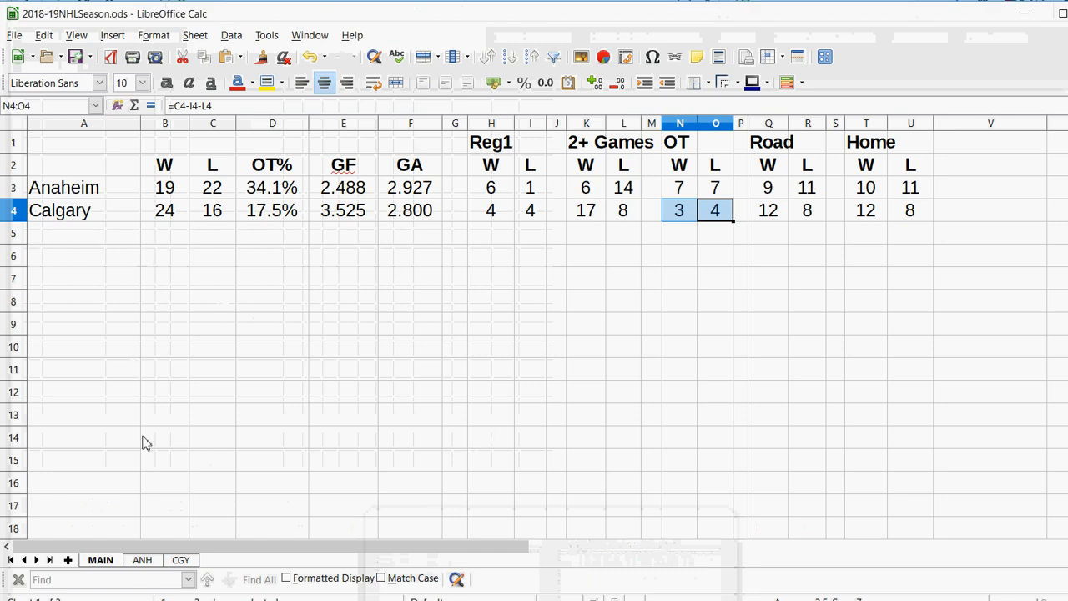
Step: Insert a new sheet named LV before the MAIN sheet
{"action": "left_click", "coordinate": [205, 566]}
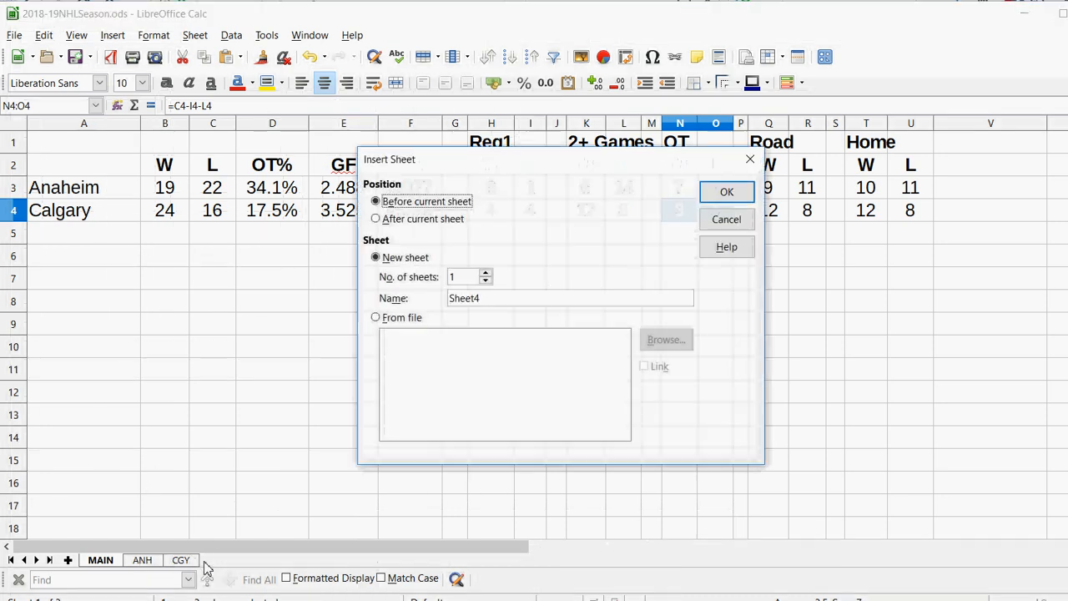
{"action": "double_click", "coordinate": [472, 299]}
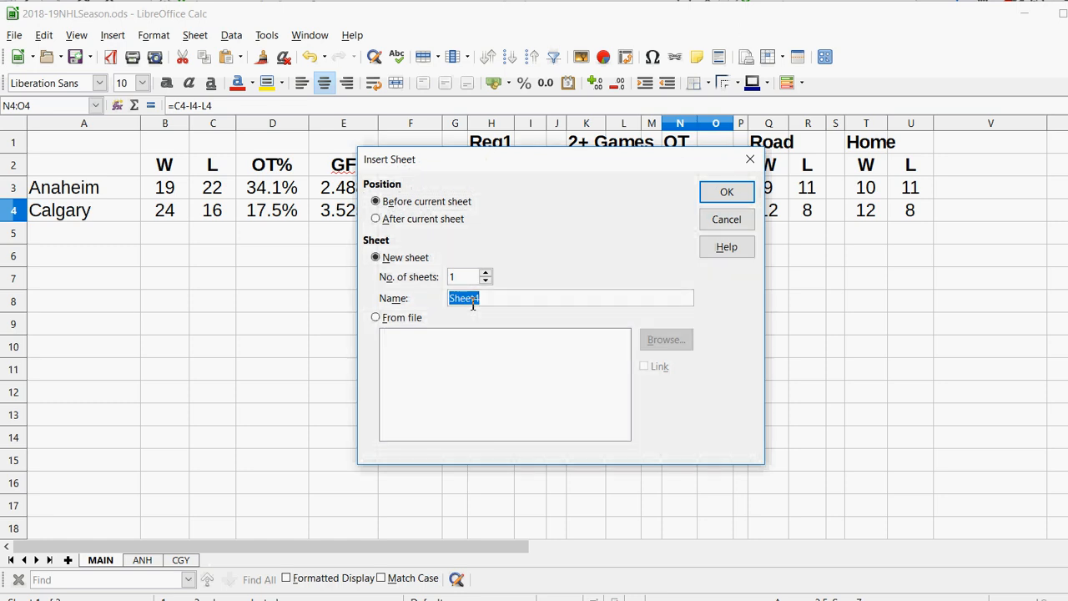
{"action": "type", "text": "V"}
{"action": "left_click", "coordinate": [726, 192]}
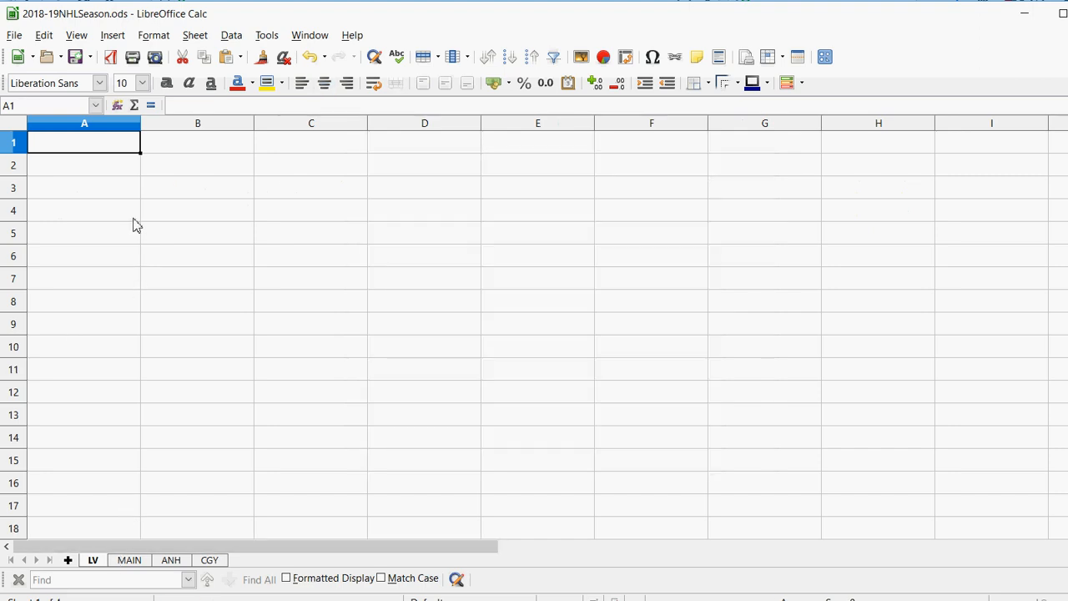
Step: Paste the copied schedule at cell A1 of the LV sheet, importing the text as tab- and comma-separated
{"action": "right_click", "coordinate": [54, 154]}
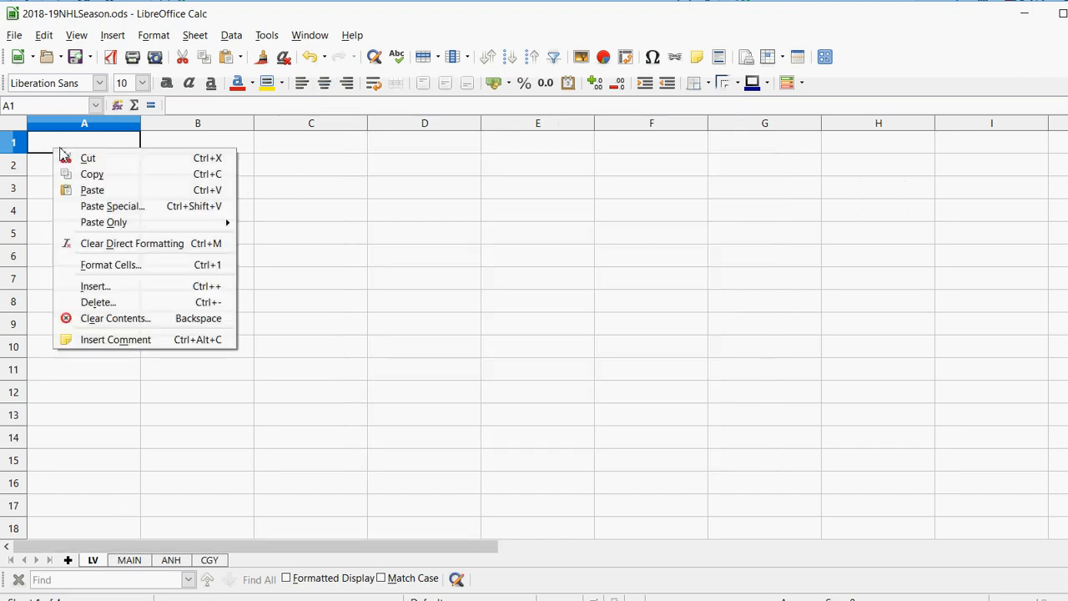
{"action": "left_click", "coordinate": [95, 190]}
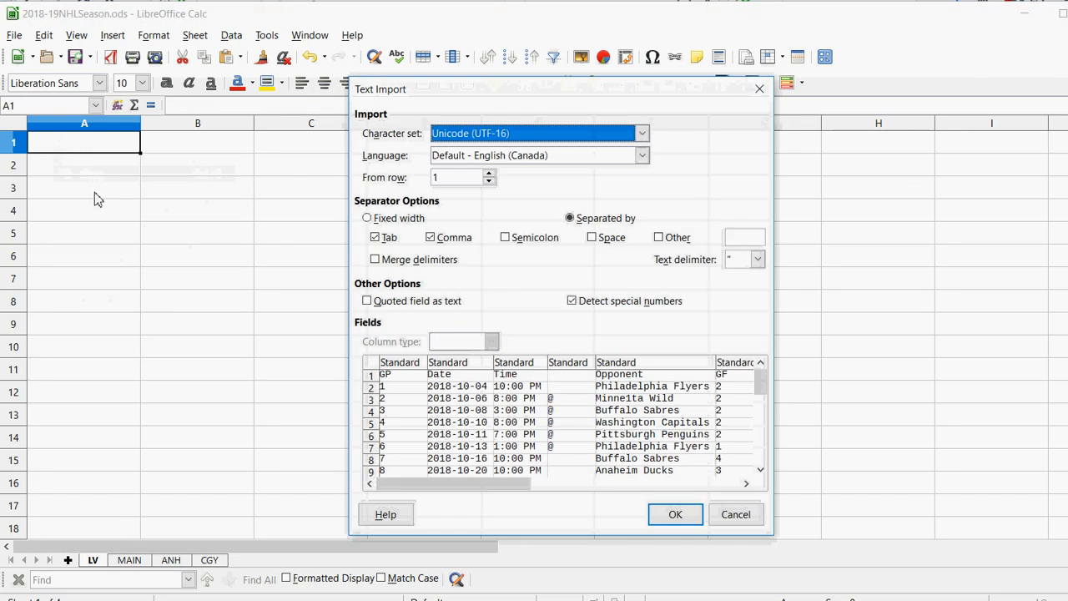
{"action": "left_click", "coordinate": [675, 514]}
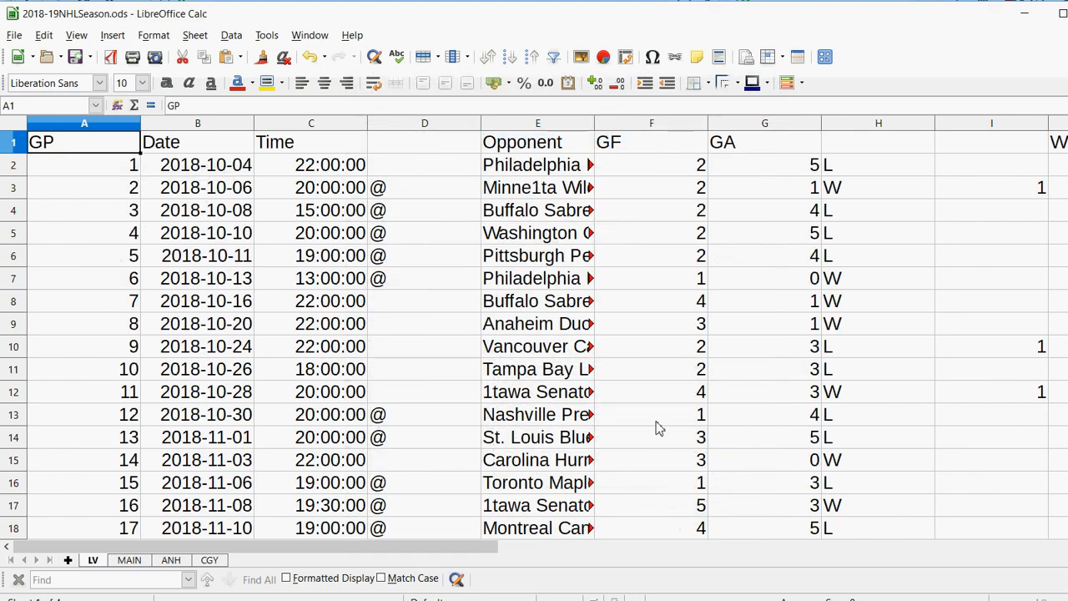
Step: Delete the entire GP and Time columns from the LV sheet
{"action": "right_click", "coordinate": [101, 328]}
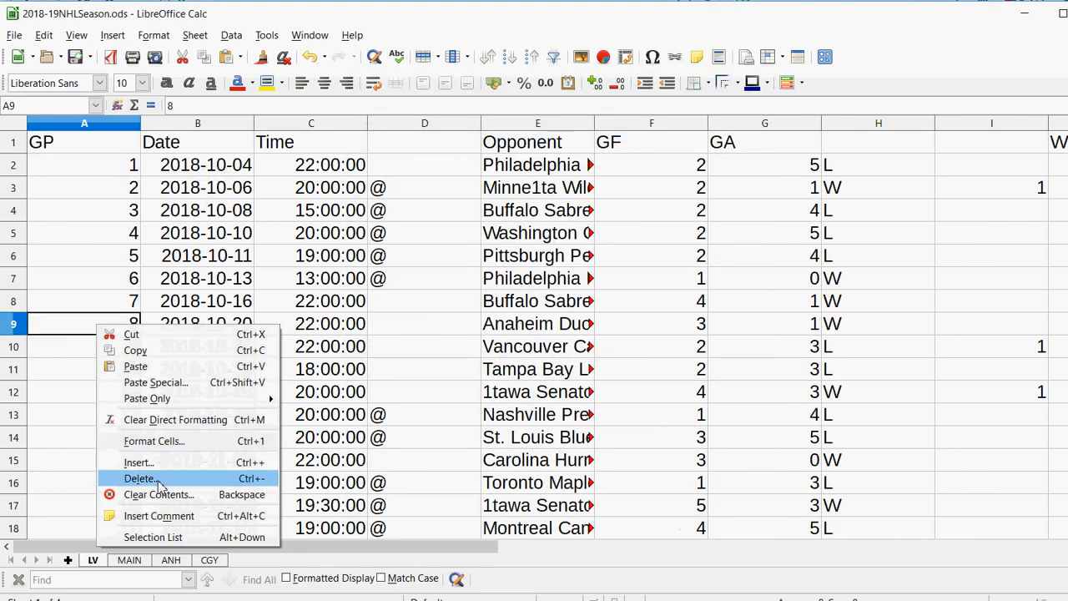
{"action": "left_click", "coordinate": [158, 482]}
{"action": "left_click", "coordinate": [530, 351]}
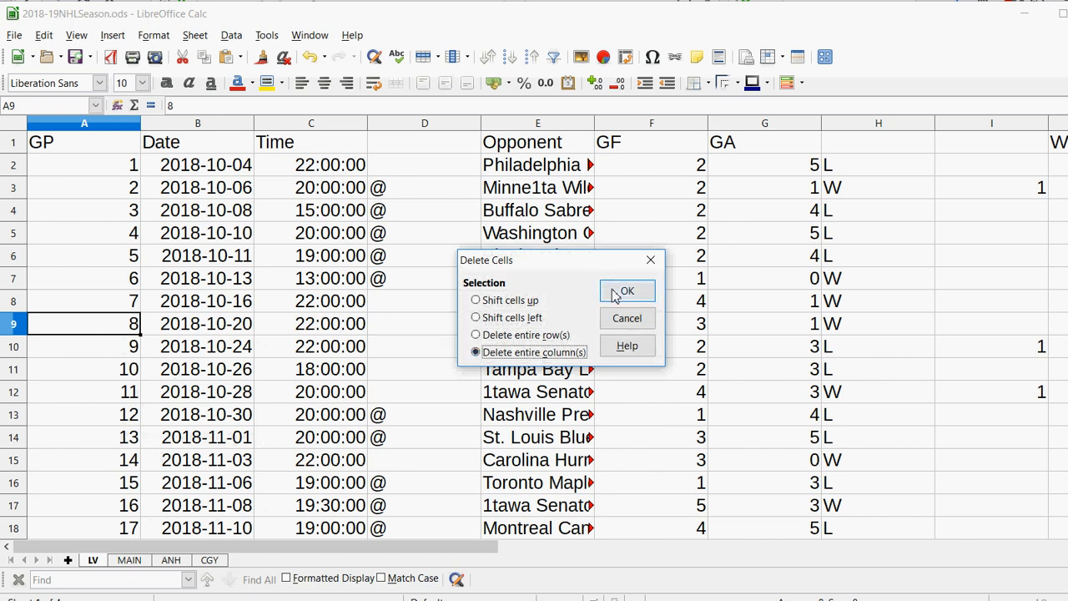
{"action": "left_click", "coordinate": [618, 294]}
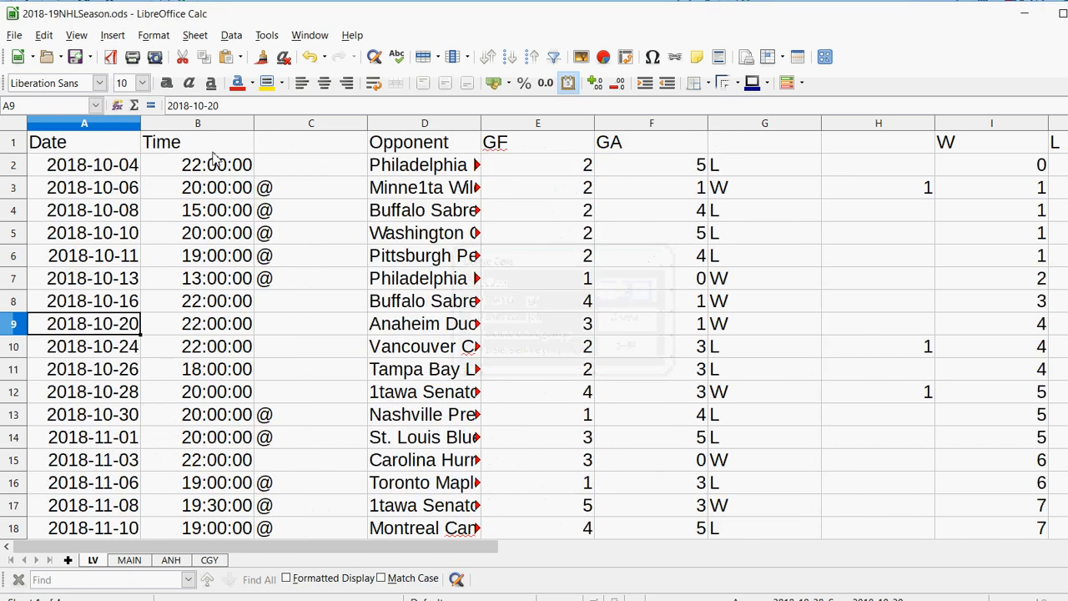
{"action": "left_click", "coordinate": [215, 232]}
{"action": "right_click", "coordinate": [216, 232]}
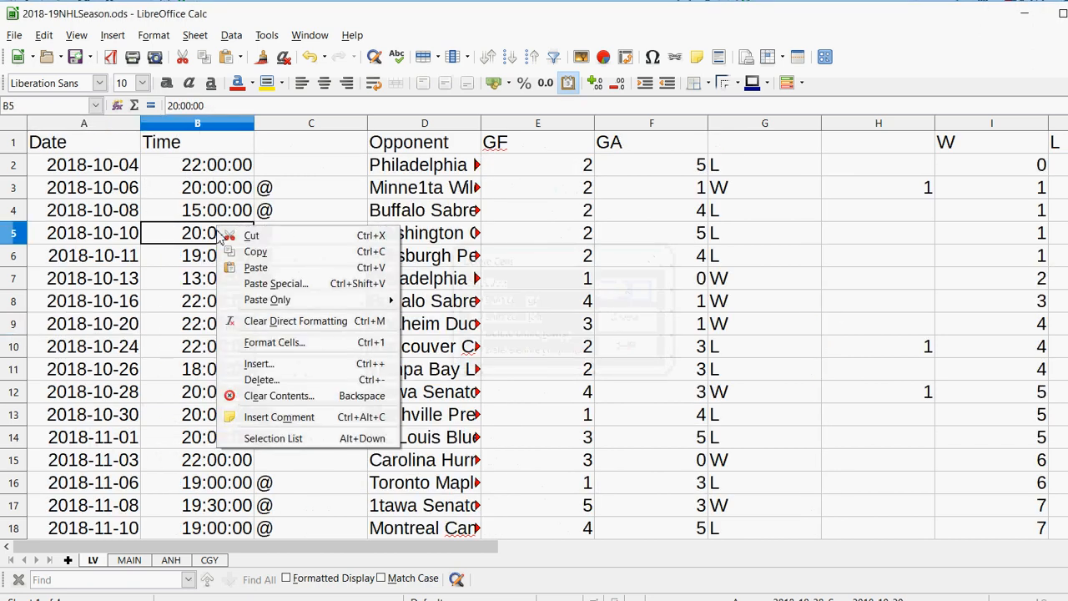
{"action": "left_click", "coordinate": [288, 379]}
{"action": "left_click", "coordinate": [624, 290]}
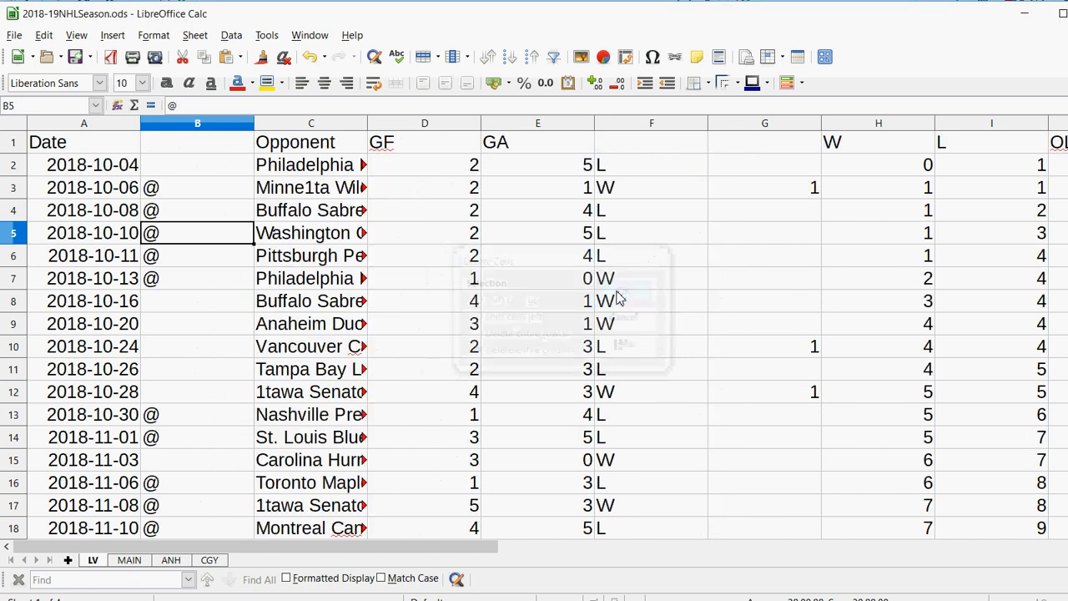
Step: Narrow the @, GF and GA columns and widen the Opponent column to fit the full team names
{"action": "left_click", "coordinate": [218, 274]}
{"action": "left_click_drag", "start_coordinate": [254, 125], "coordinate": [175, 125]}
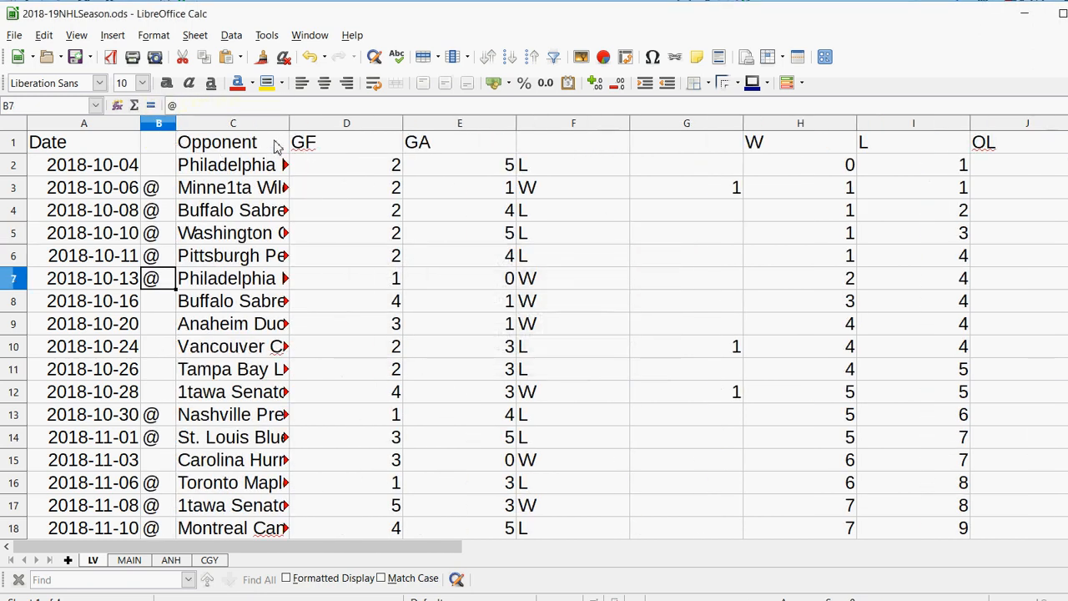
{"action": "left_click_drag", "start_coordinate": [289, 122], "coordinate": [364, 122]}
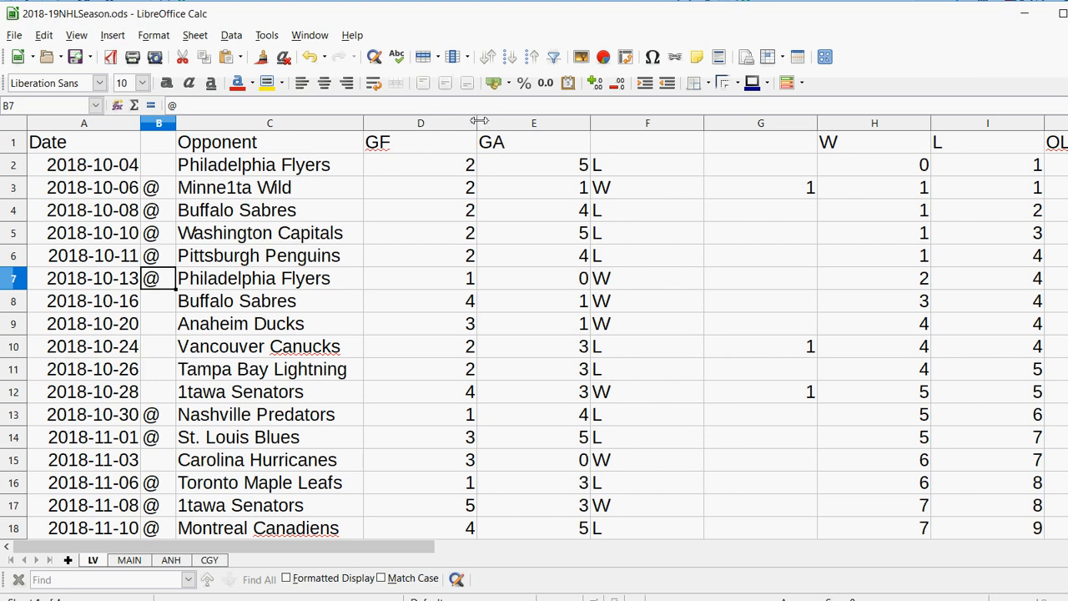
{"action": "left_click_drag", "start_coordinate": [480, 124], "coordinate": [425, 123]}
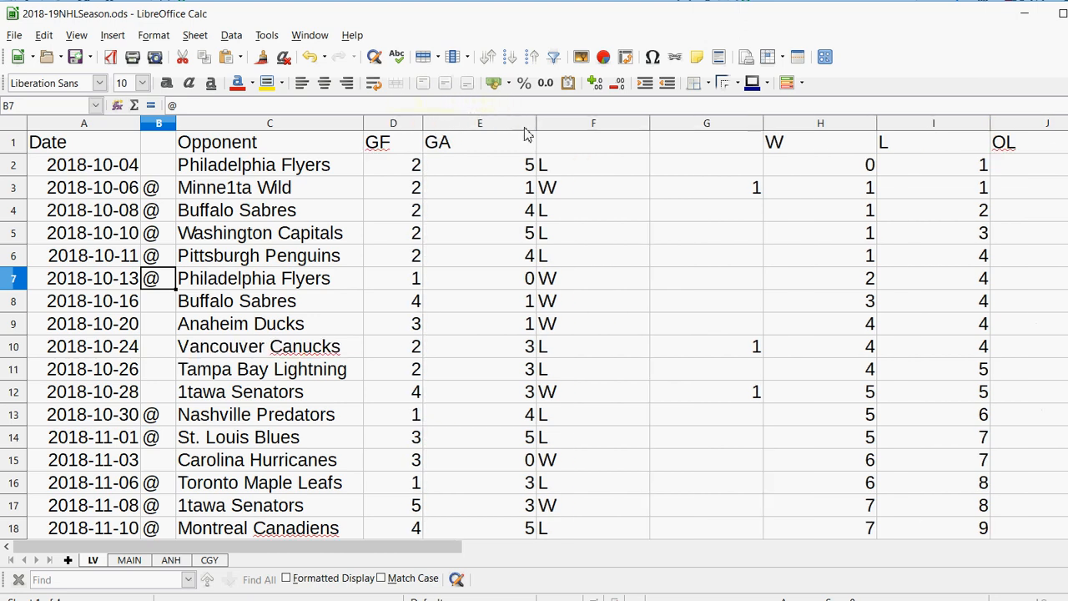
{"action": "left_click_drag", "start_coordinate": [536, 134], "coordinate": [476, 134]}
Step: Center the GF and GA columns over the range D1:E755
{"action": "left_click_drag", "start_coordinate": [379, 143], "coordinate": [442, 284]}
{"action": "left_click", "coordinate": [49, 105]}
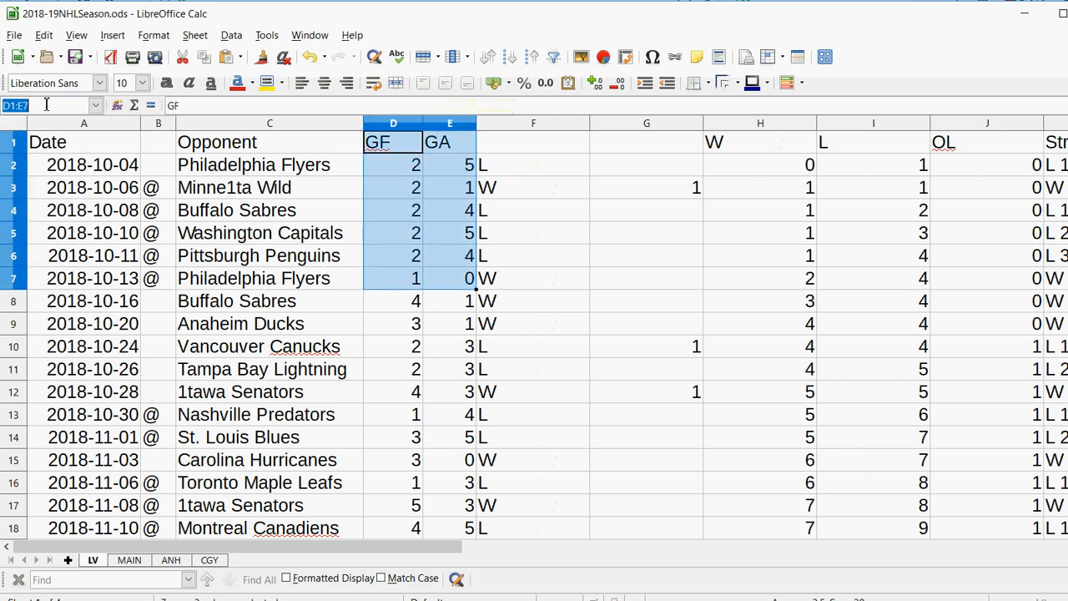
{"action": "left_click", "coordinate": [48, 105]}
{"action": "type", "text": "55"}
{"action": "key", "text": "Return"}
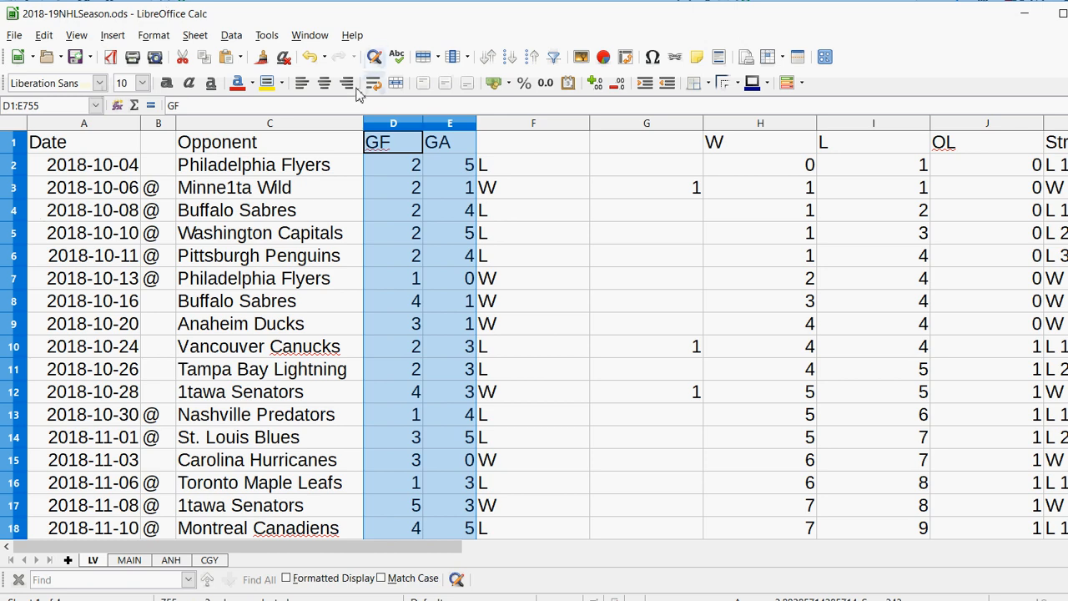
{"action": "left_click", "coordinate": [324, 83]}
{"action": "left_click", "coordinate": [393, 278]}
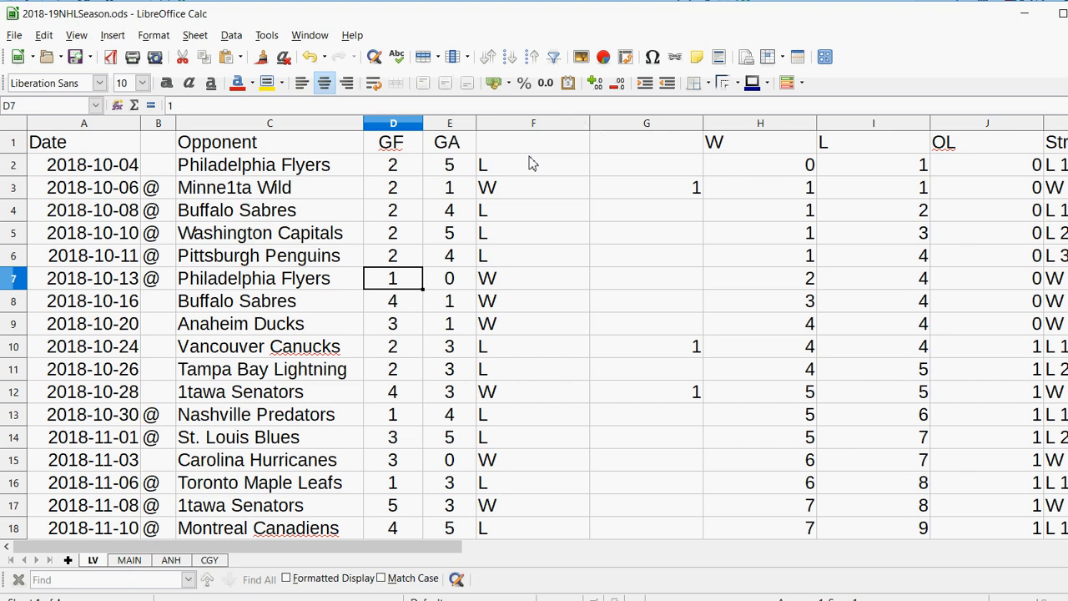
Step: Delete the entire unlabelled column of W and L game results beside GA
{"action": "right_click", "coordinate": [534, 255]}
{"action": "left_click", "coordinate": [541, 394]}
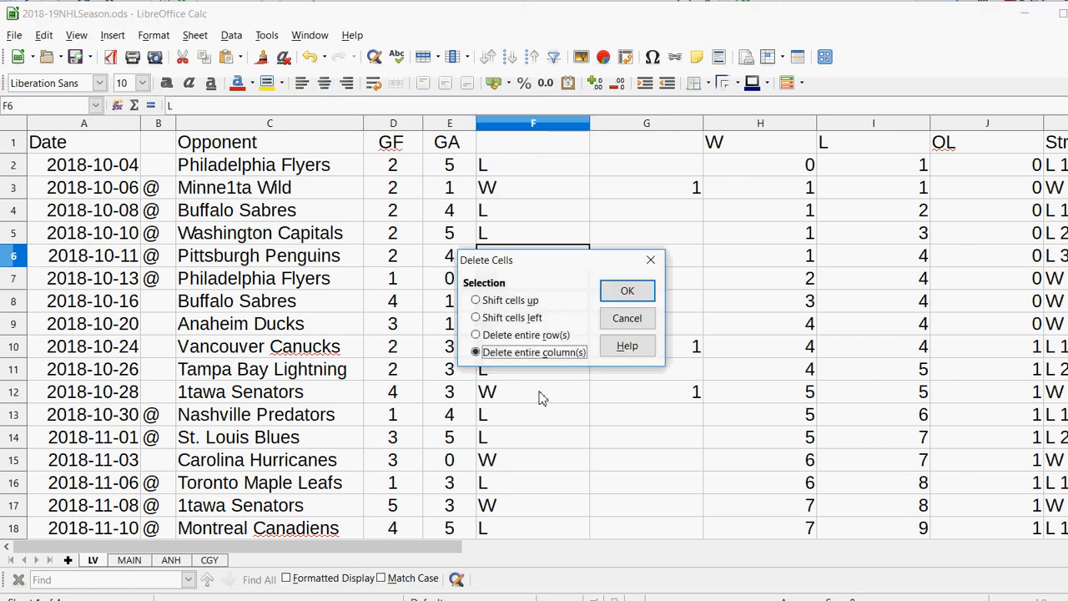
{"action": "left_click", "coordinate": [626, 289]}
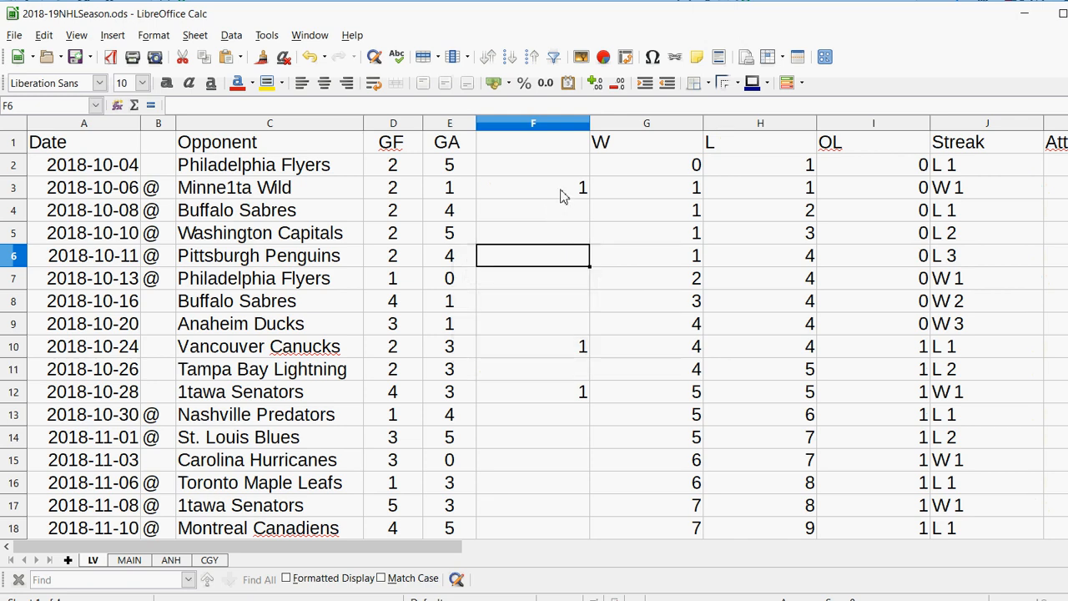
Step: Narrow the unlabelled overtime-flag column F beside GA on the LV sheet
{"action": "left_click_drag", "start_coordinate": [576, 417], "coordinate": [565, 187]}
{"action": "left_click", "coordinate": [594, 123]}
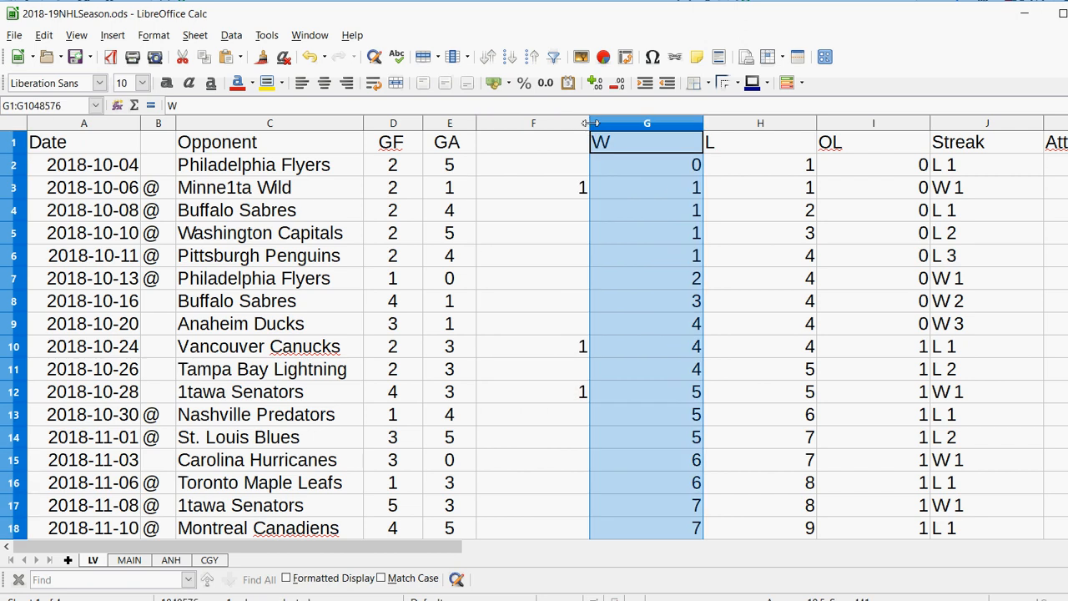
{"action": "left_click_drag", "start_coordinate": [592, 121], "coordinate": [529, 122]}
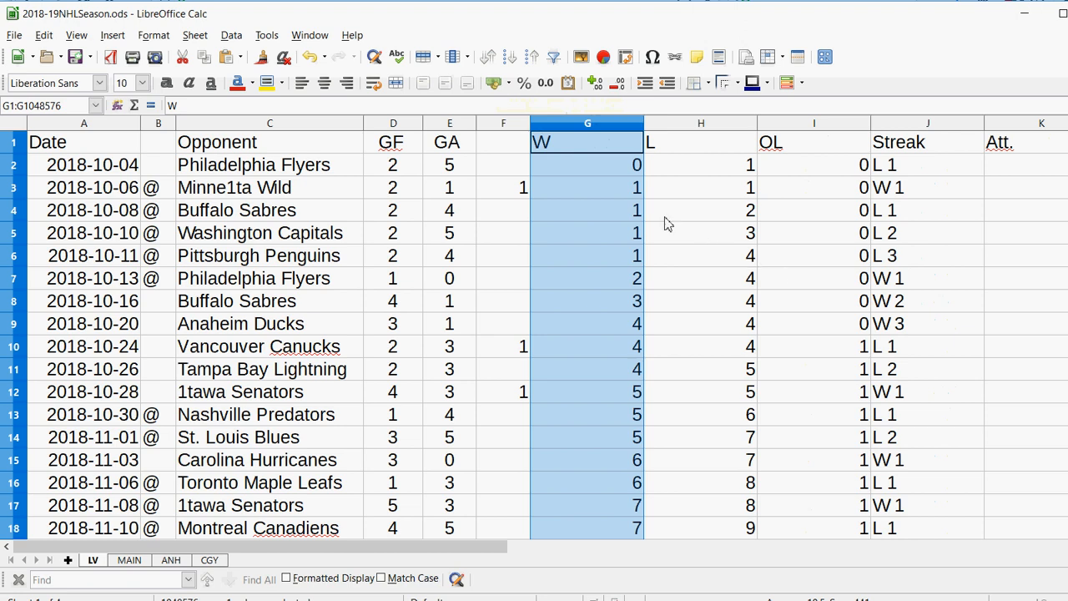
Step: Delete the entire W, L, OL, Streak, Att., LOG and N1es columns (G to M) from the LV sheet
{"action": "left_click_drag", "start_coordinate": [628, 152], "coordinate": [832, 150]}
{"action": "right_click", "coordinate": [832, 150]}
{"action": "left_click", "coordinate": [881, 300]}
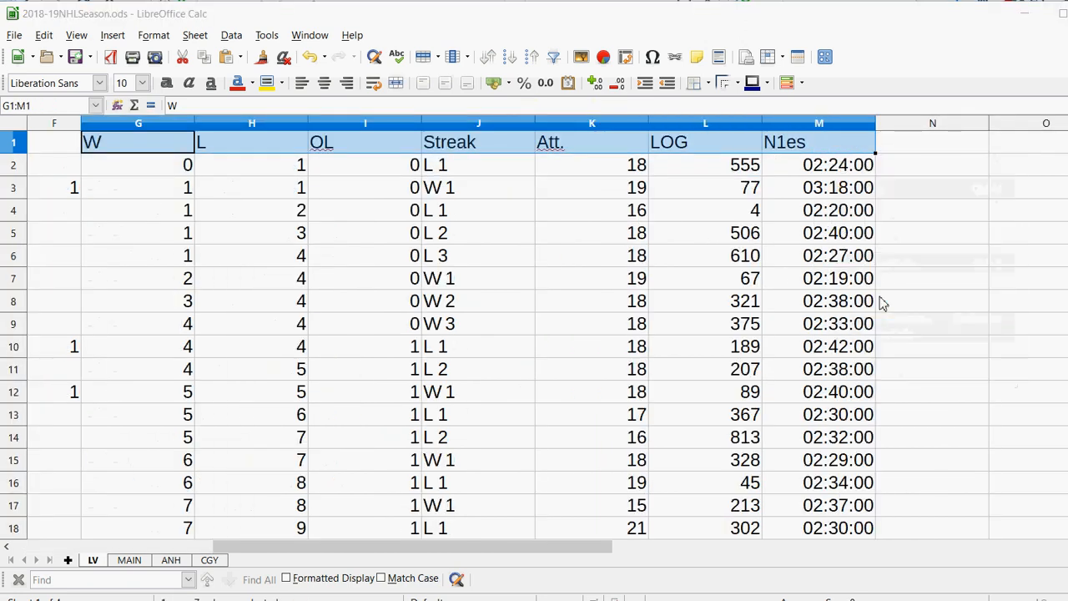
{"action": "left_click", "coordinate": [627, 292]}
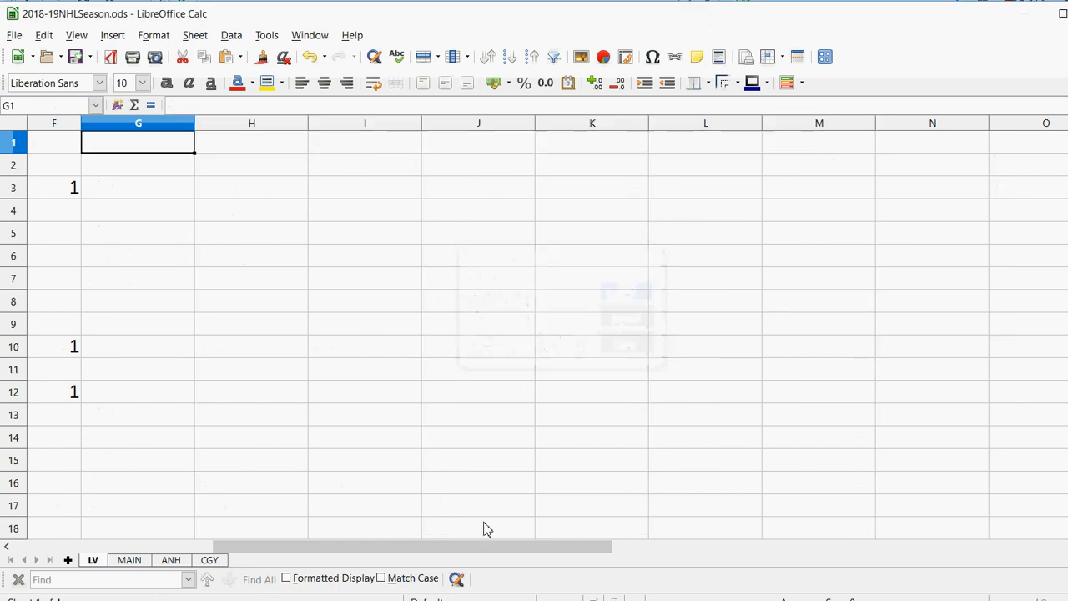
{"action": "left_click_drag", "start_coordinate": [456, 554], "coordinate": [214, 559]}
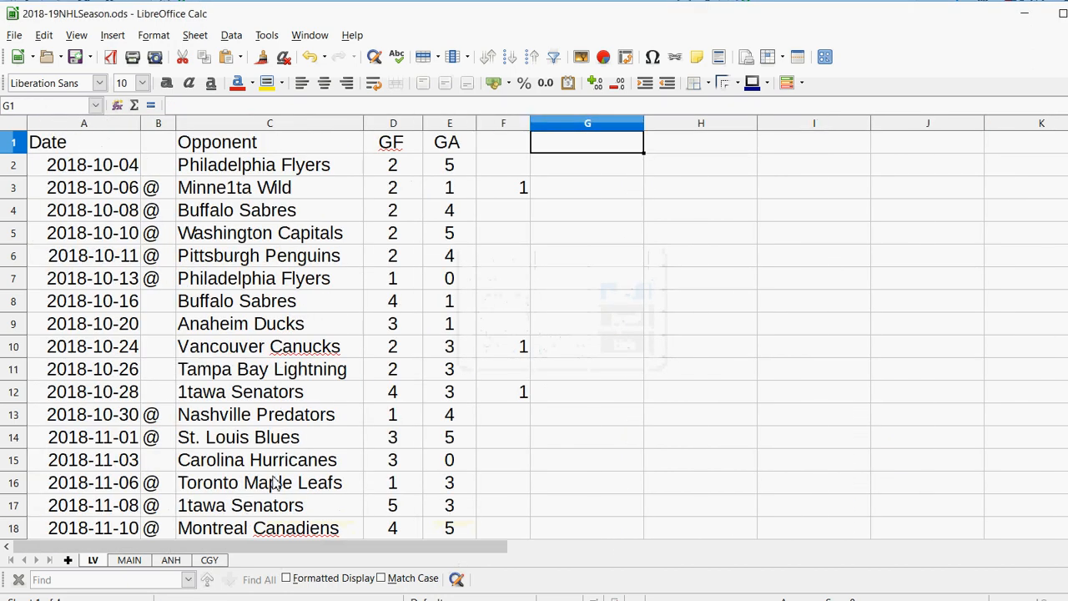
Step: Review the NETWINS, NETLOSS, OGW, OGL, -1.5 and 1.5 headings on the CGY sheet
{"action": "left_click", "coordinate": [209, 561]}
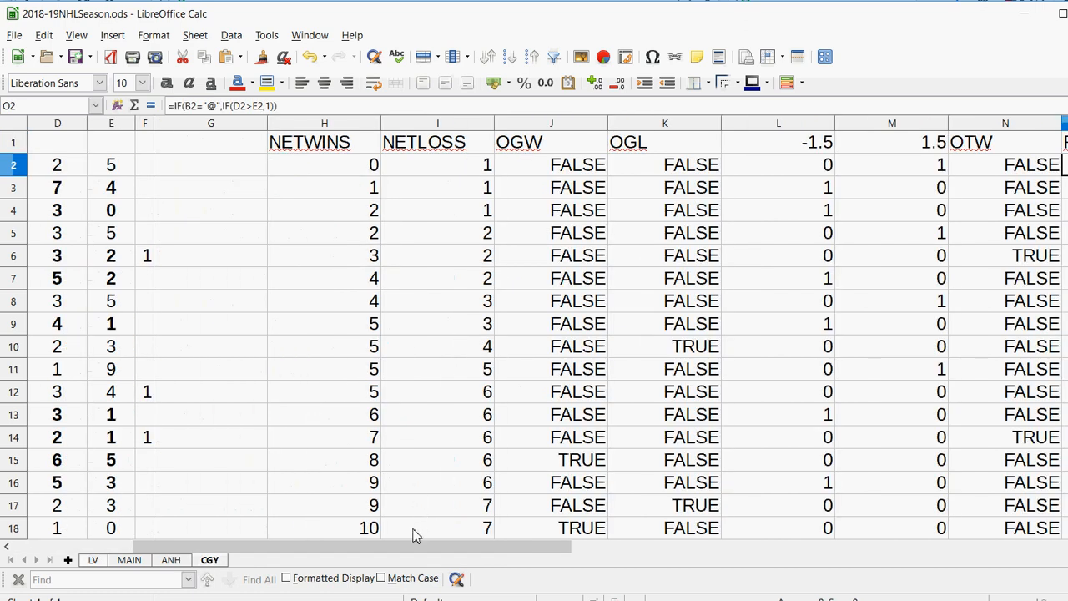
{"action": "left_click", "coordinate": [344, 139]}
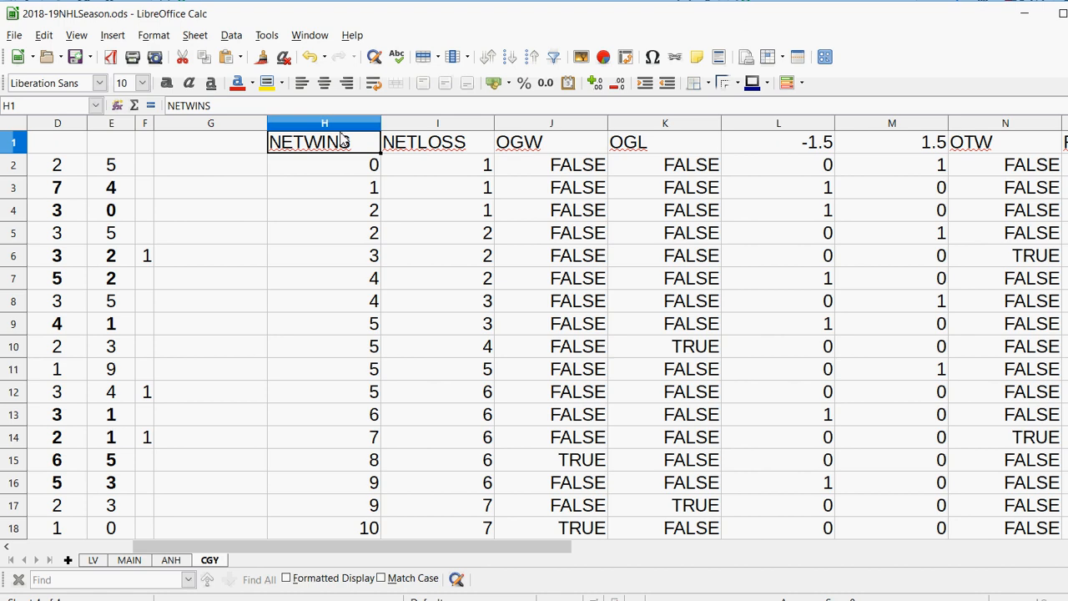
{"action": "left_click", "coordinate": [448, 143]}
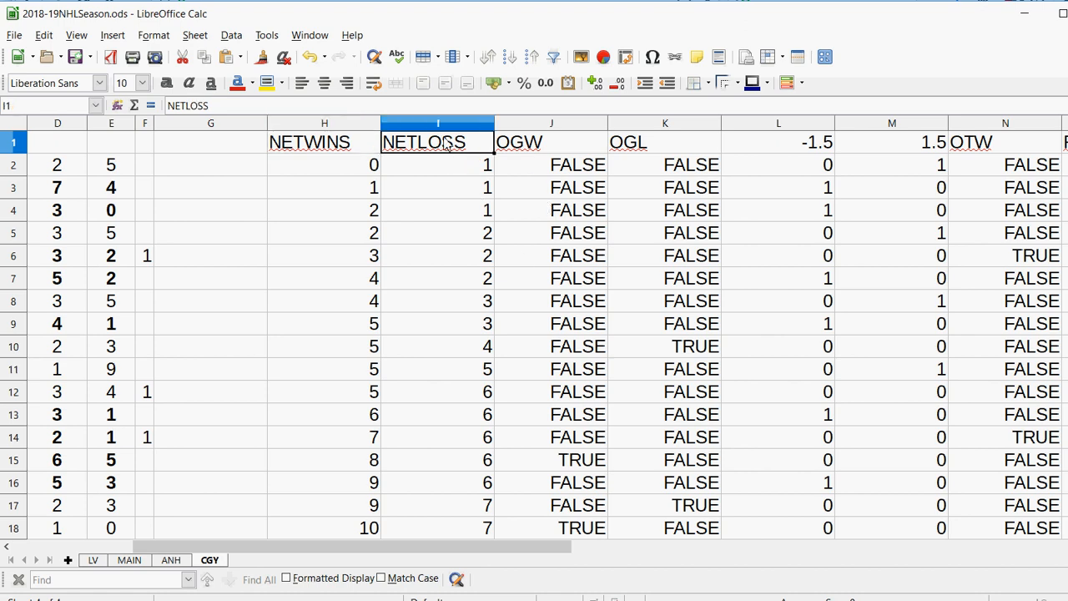
{"action": "left_click", "coordinate": [539, 144]}
{"action": "left_click", "coordinate": [643, 143]}
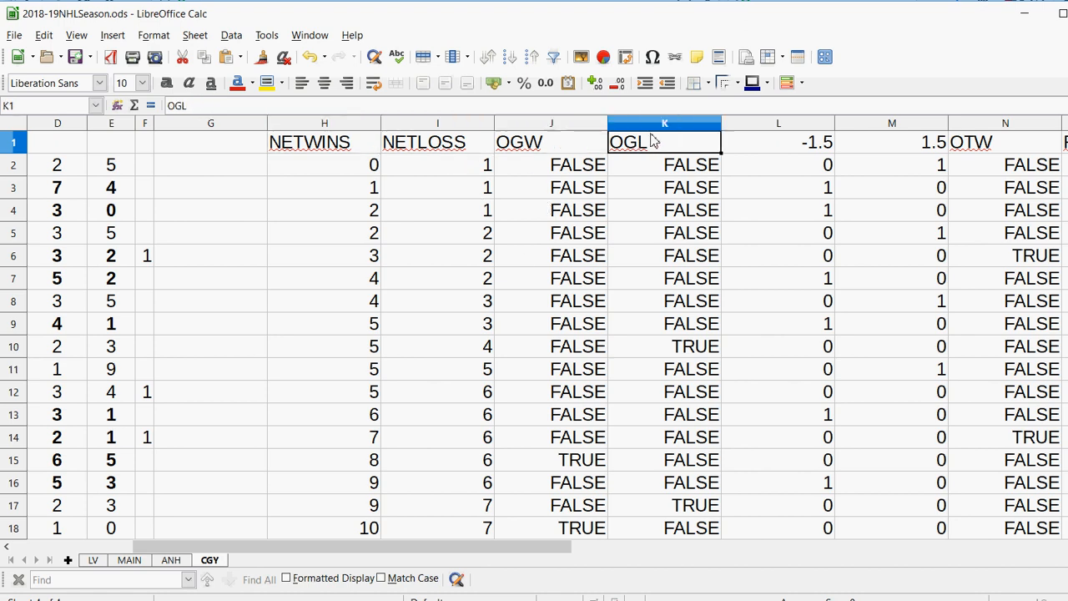
{"action": "left_click_drag", "start_coordinate": [472, 548], "coordinate": [598, 546]}
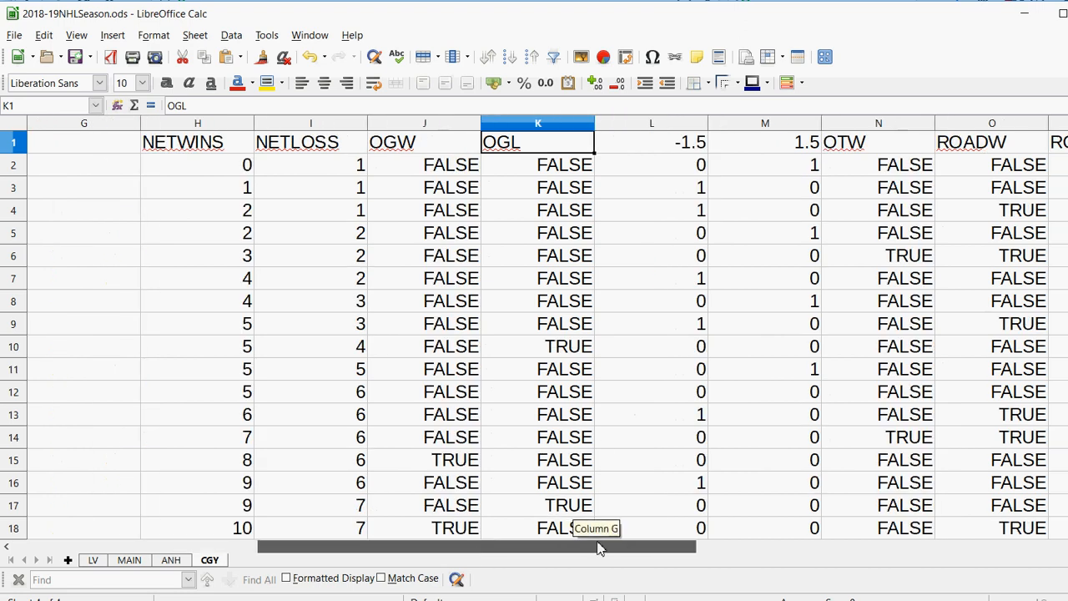
{"action": "left_click", "coordinate": [680, 146]}
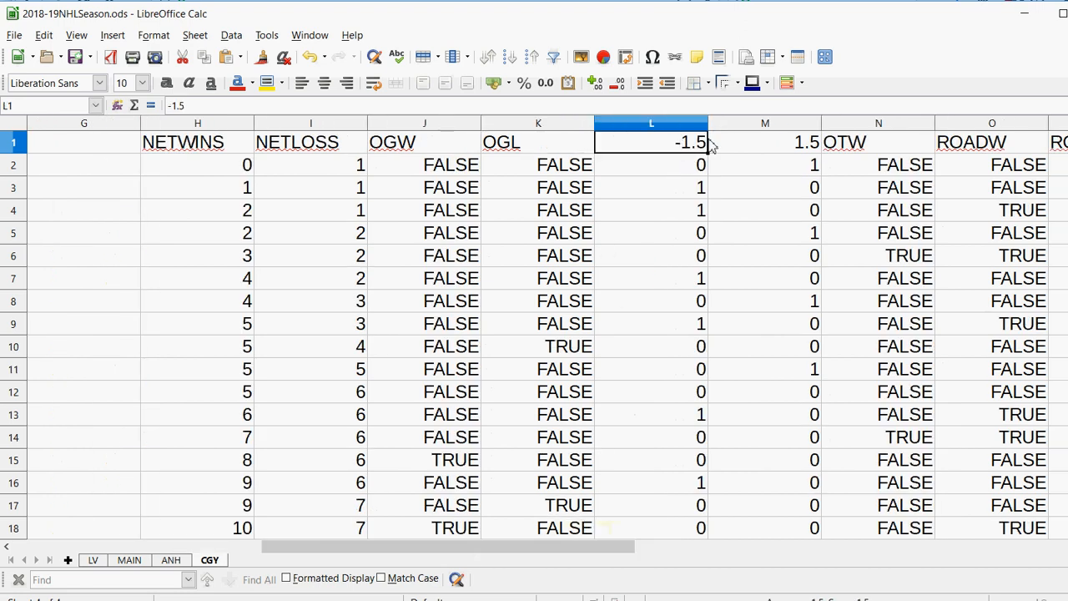
{"action": "left_click", "coordinate": [803, 149]}
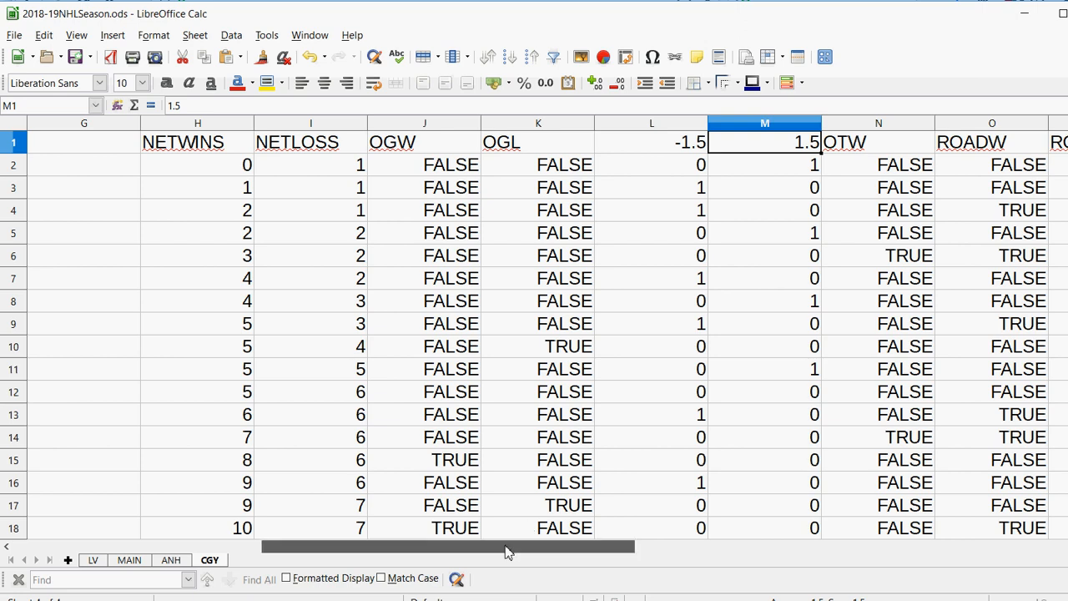
Step: Examine the OTW, ROADW and ROADL headings and the first OTW formula on the CGY sheet
{"action": "left_click_drag", "start_coordinate": [505, 548], "coordinate": [625, 549]}
{"action": "left_click", "coordinate": [662, 167]}
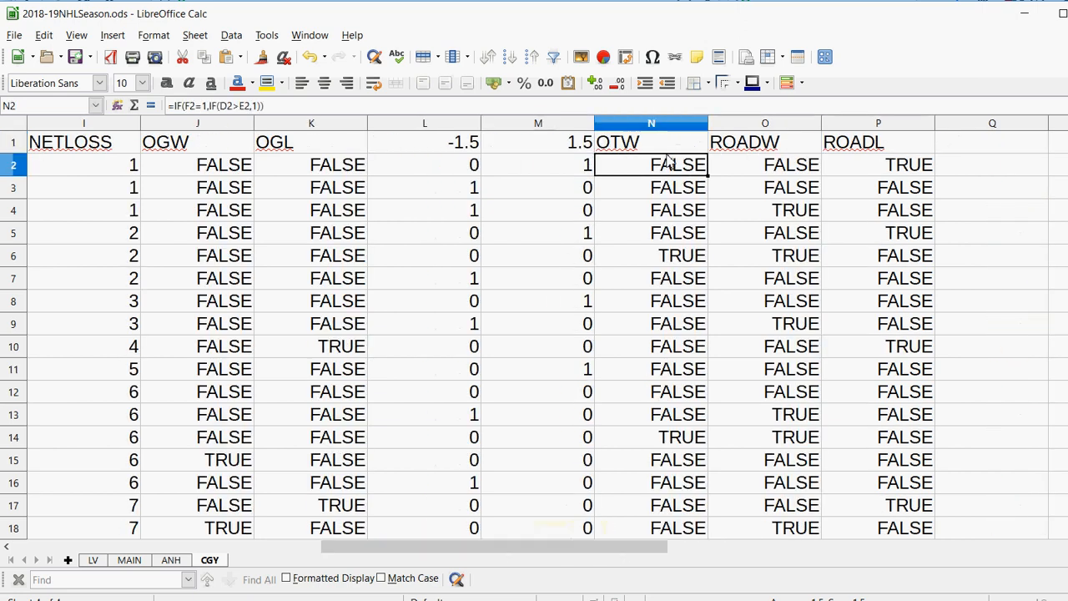
{"action": "left_click", "coordinate": [667, 143]}
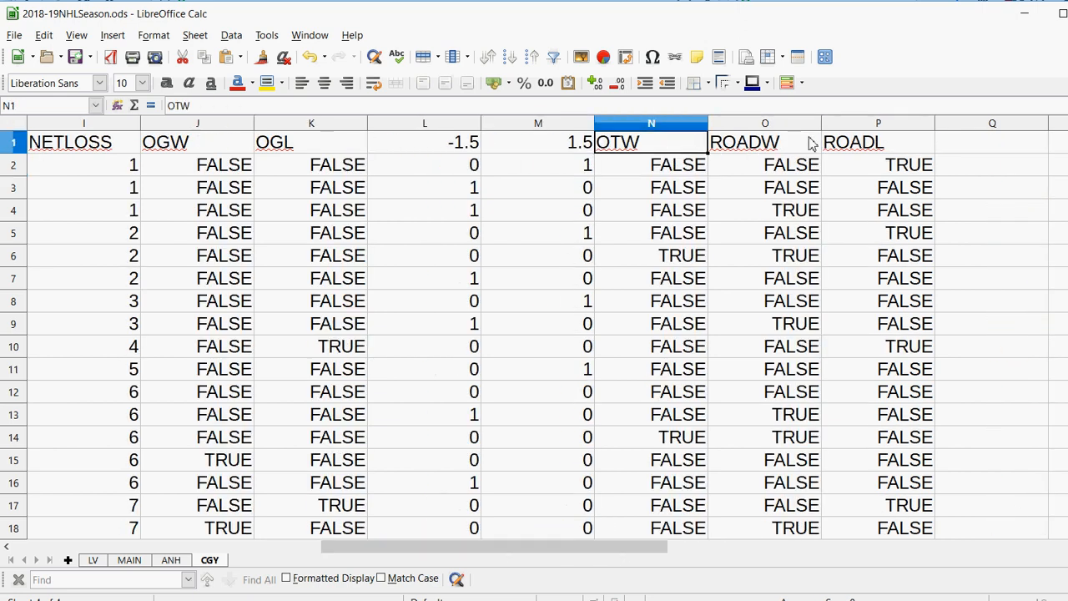
{"action": "left_click", "coordinate": [762, 148]}
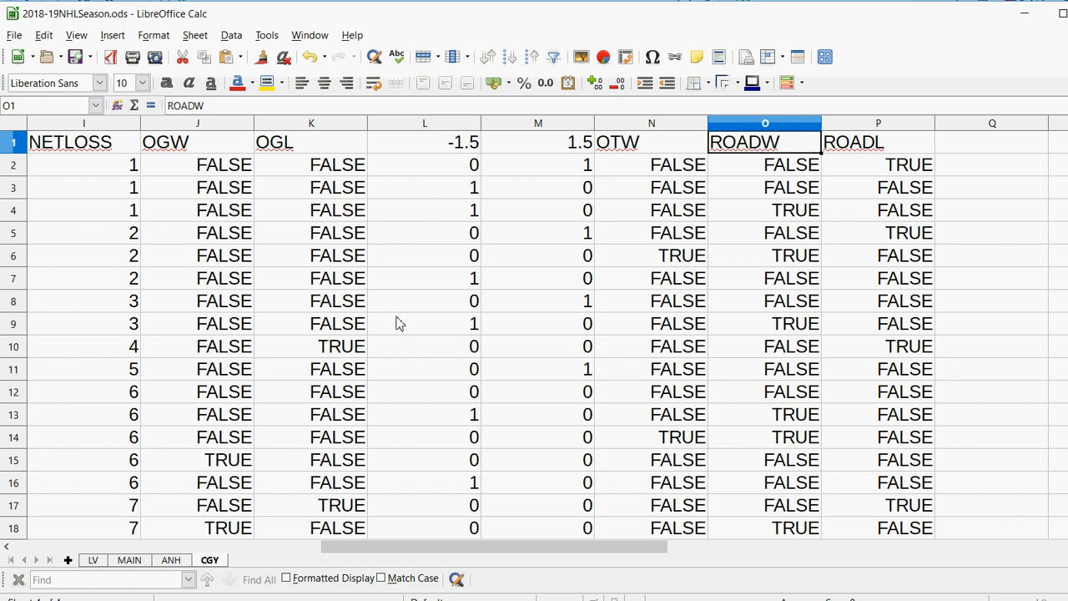
{"action": "left_click", "coordinate": [668, 164]}
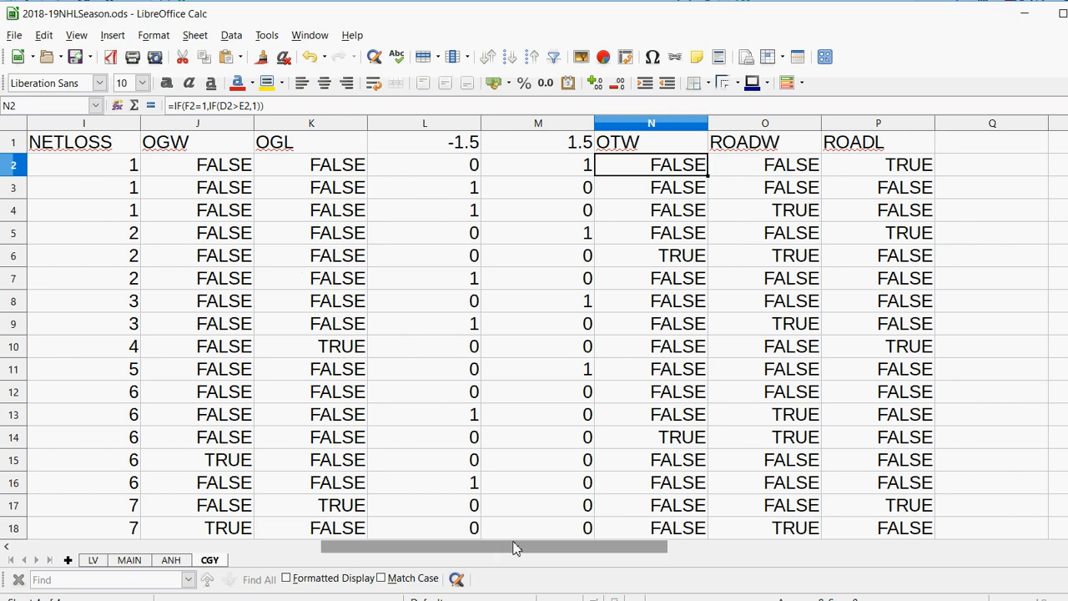
{"action": "mouse_move", "coordinate": [565, 550]}
{"action": "left_mouse_down"}
{"action": "mouse_move", "coordinate": [652, 540]}
{"action": "mouse_move", "coordinate": [508, 542]}
{"action": "mouse_move", "coordinate": [568, 534]}
{"action": "left_mouse_up"}
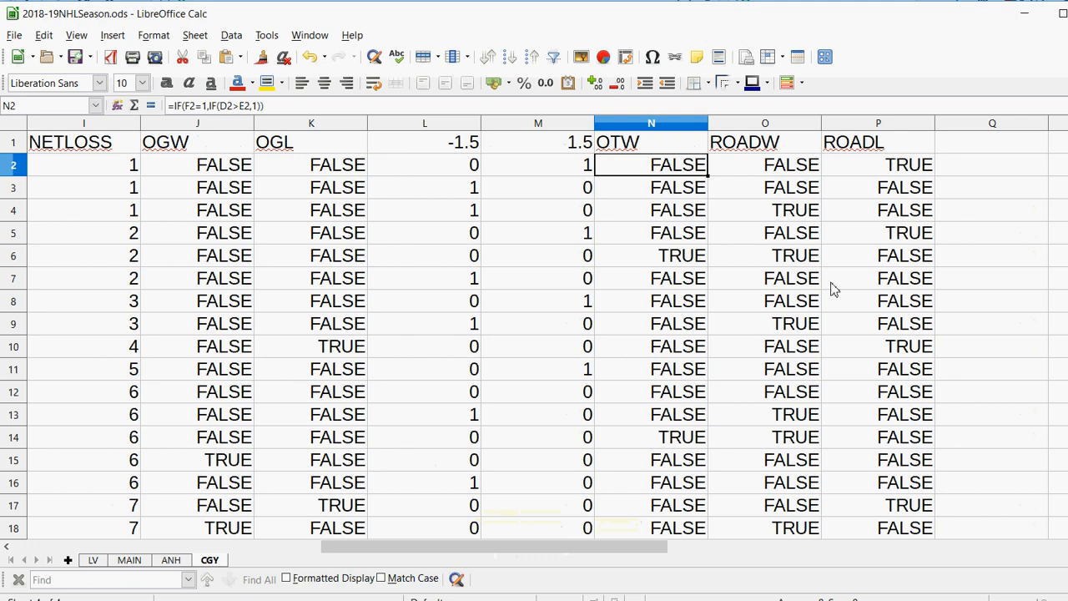
{"action": "left_click", "coordinate": [778, 144]}
{"action": "left_click", "coordinate": [866, 143]}
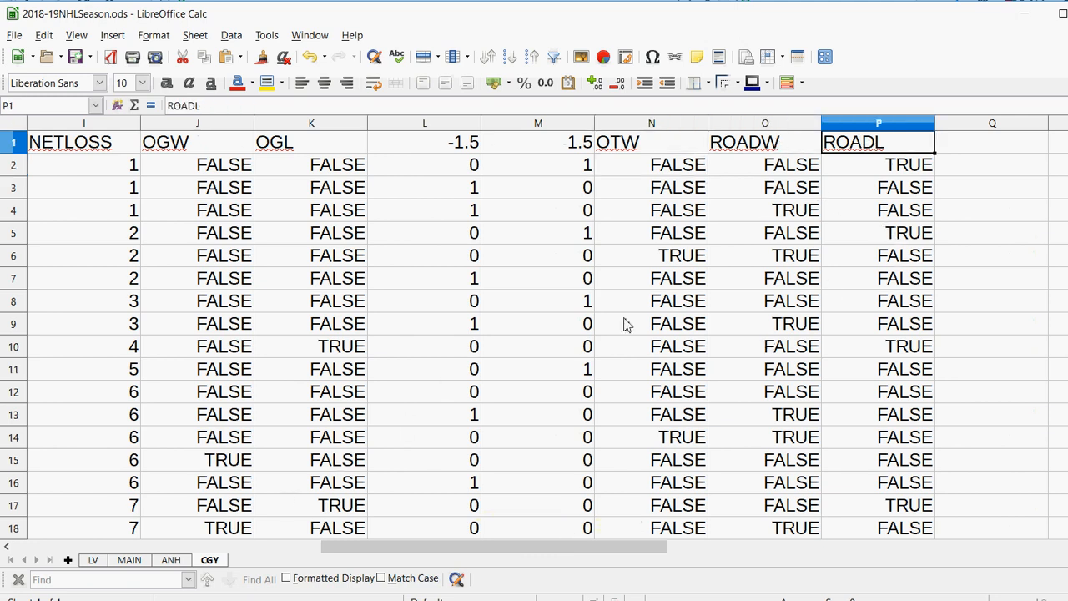
{"action": "left_click", "coordinate": [637, 151]}
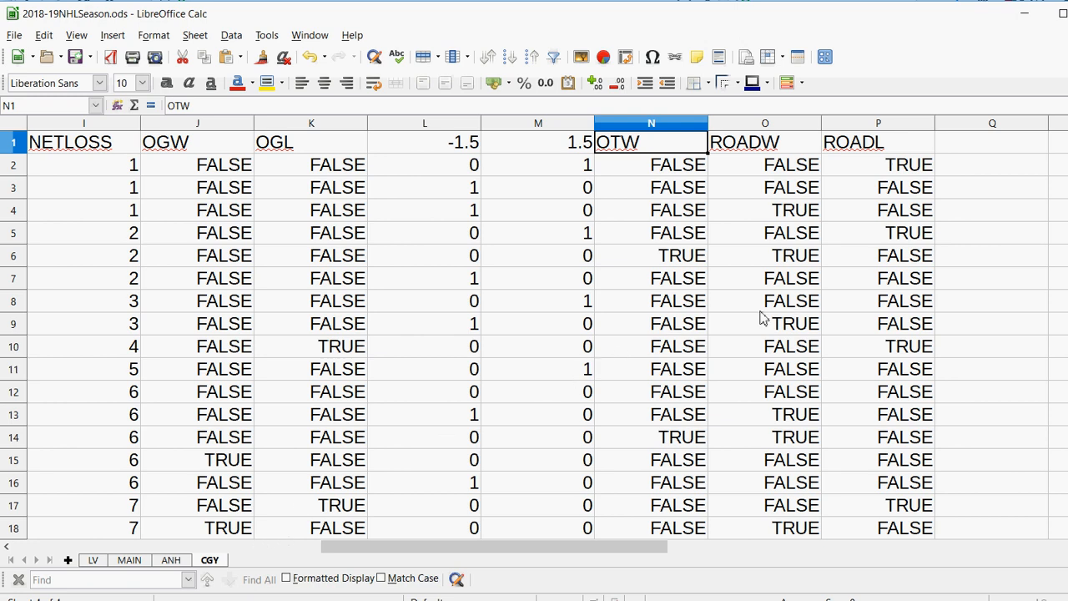
Step: Compare the NETWINS and NETLOSS formulas on the CGY sheet with the goals in columns D and E
{"action": "left_click_drag", "start_coordinate": [555, 545], "coordinate": [288, 547]}
{"action": "left_click", "coordinate": [587, 168]}
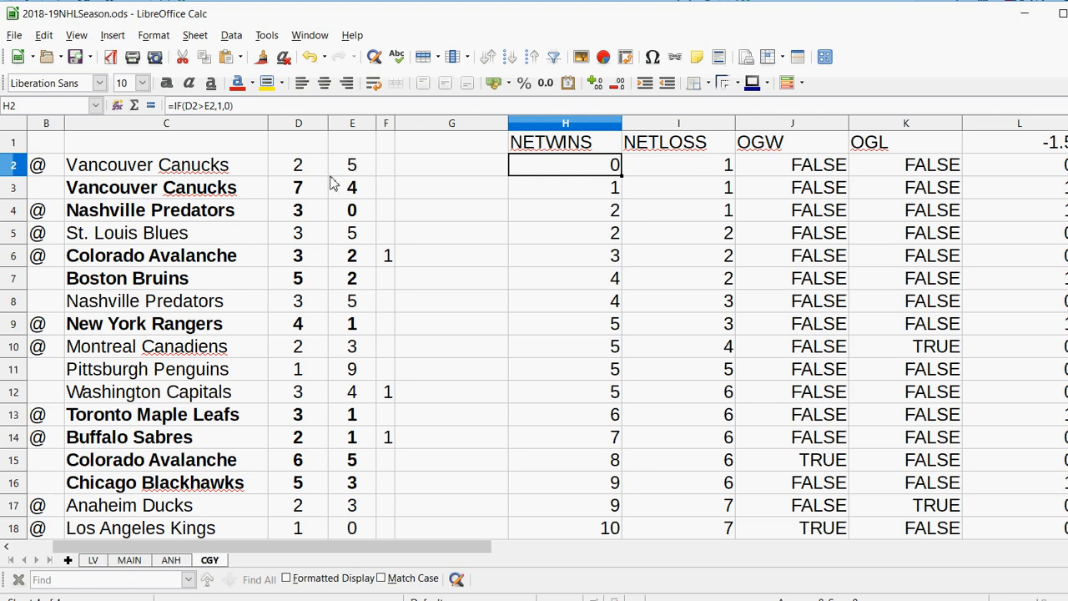
{"action": "left_click", "coordinate": [302, 171]}
{"action": "left_click", "coordinate": [347, 167]}
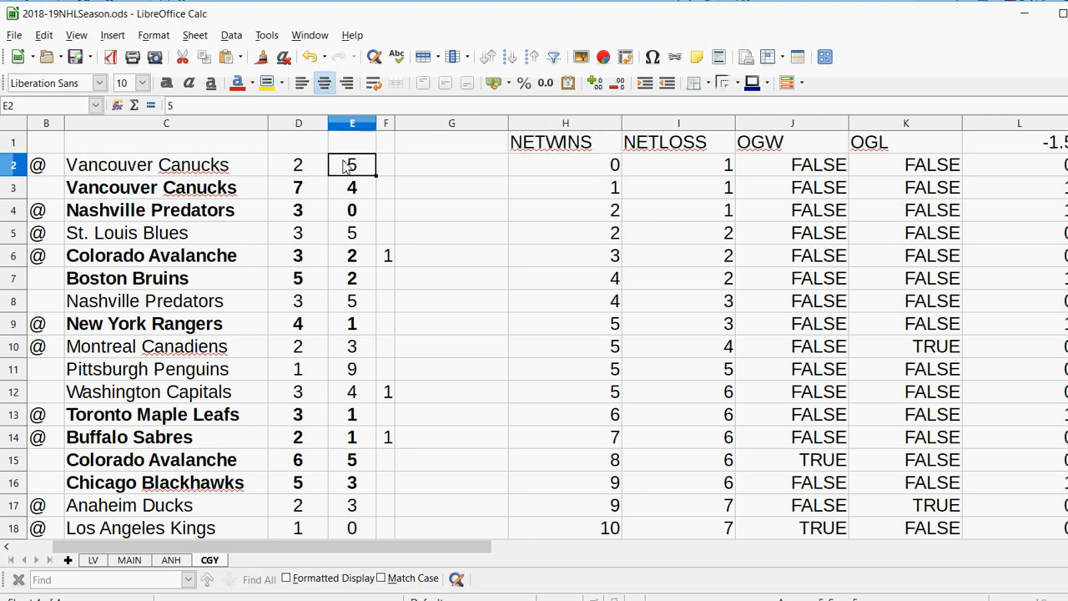
{"action": "left_click", "coordinate": [724, 166]}
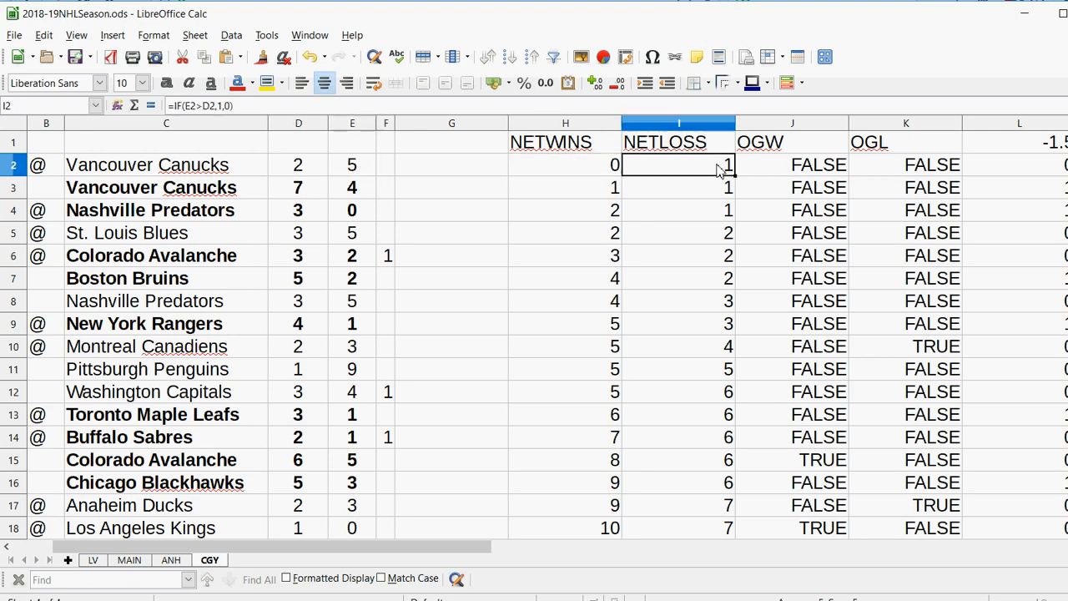
{"action": "left_click", "coordinate": [367, 175]}
{"action": "left_click", "coordinate": [301, 178]}
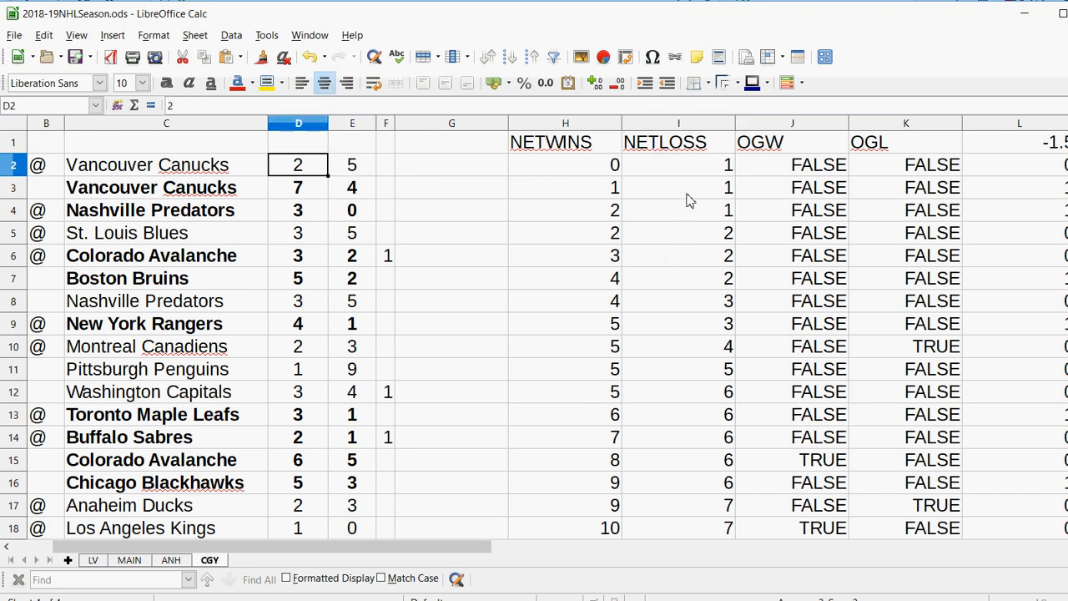
{"action": "left_click", "coordinate": [603, 214]}
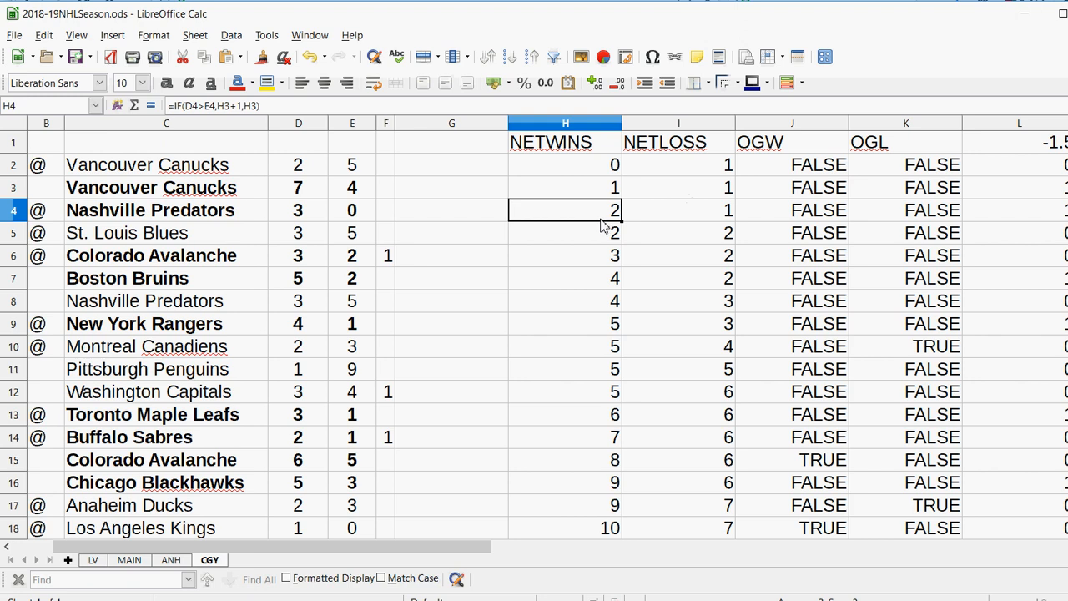
Step: Check the OGW and OGL formulas on the CGY sheet against the goals and overtime flags, including rows 15 and 10
{"action": "left_click_drag", "start_coordinate": [800, 169], "coordinate": [805, 393]}
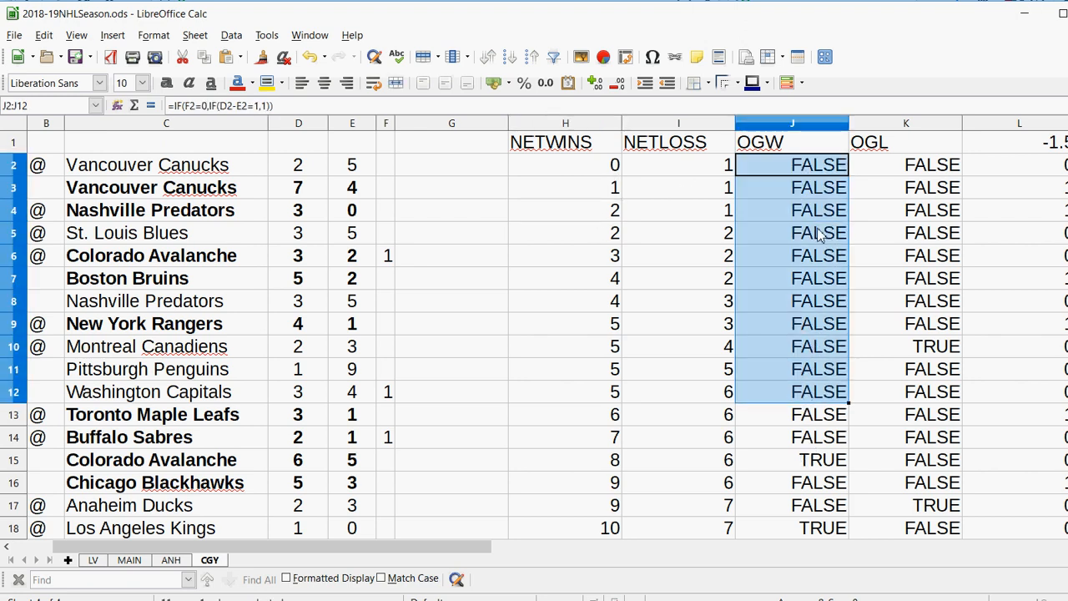
{"action": "left_click", "coordinate": [800, 163]}
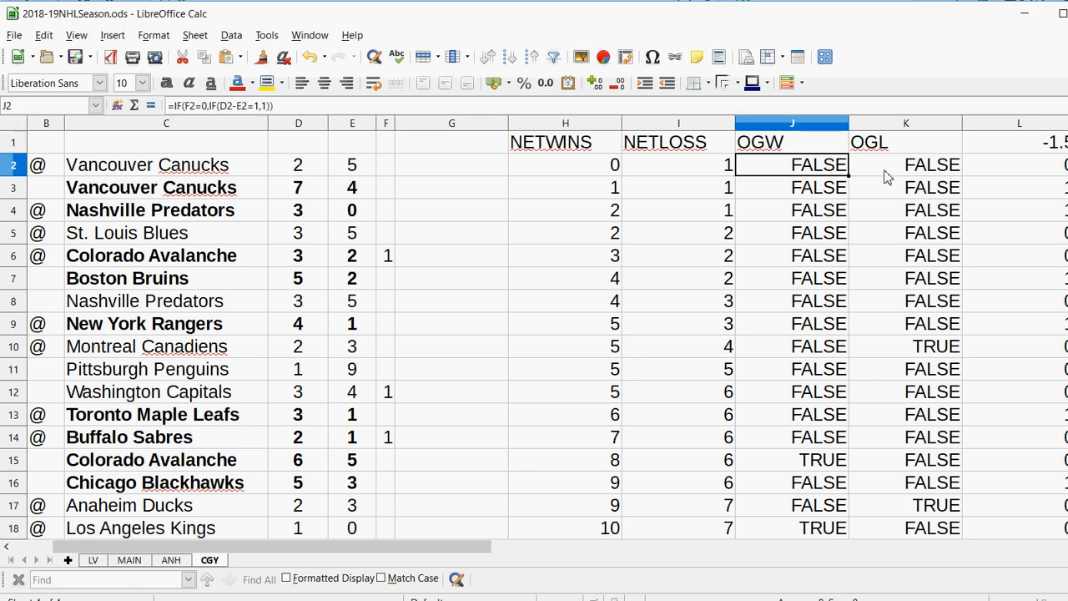
{"action": "left_click", "coordinate": [389, 169]}
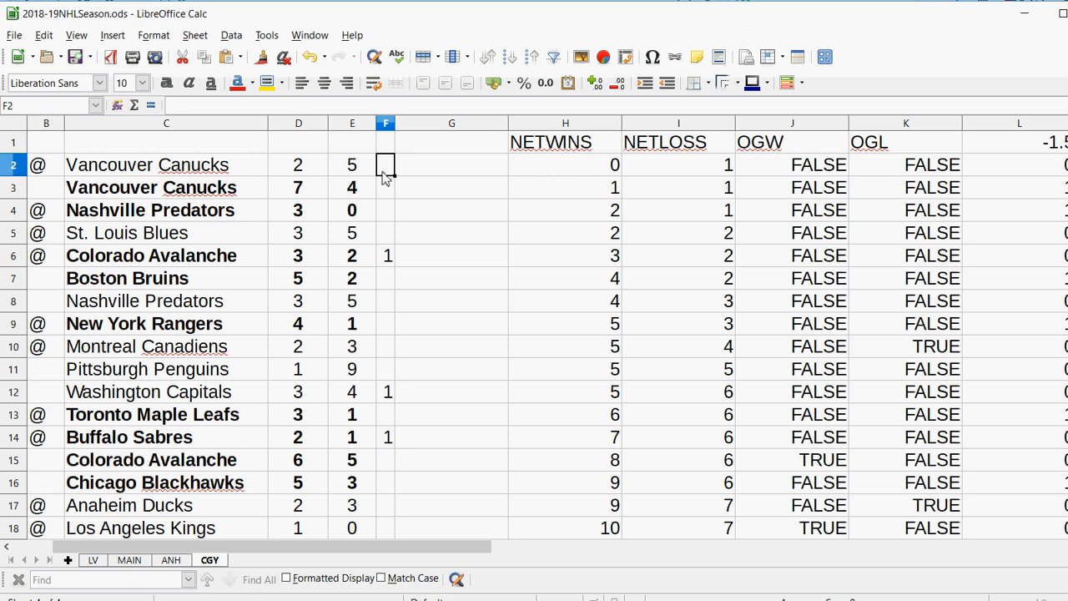
{"action": "left_click", "coordinate": [302, 167]}
{"action": "left_click", "coordinate": [349, 167]}
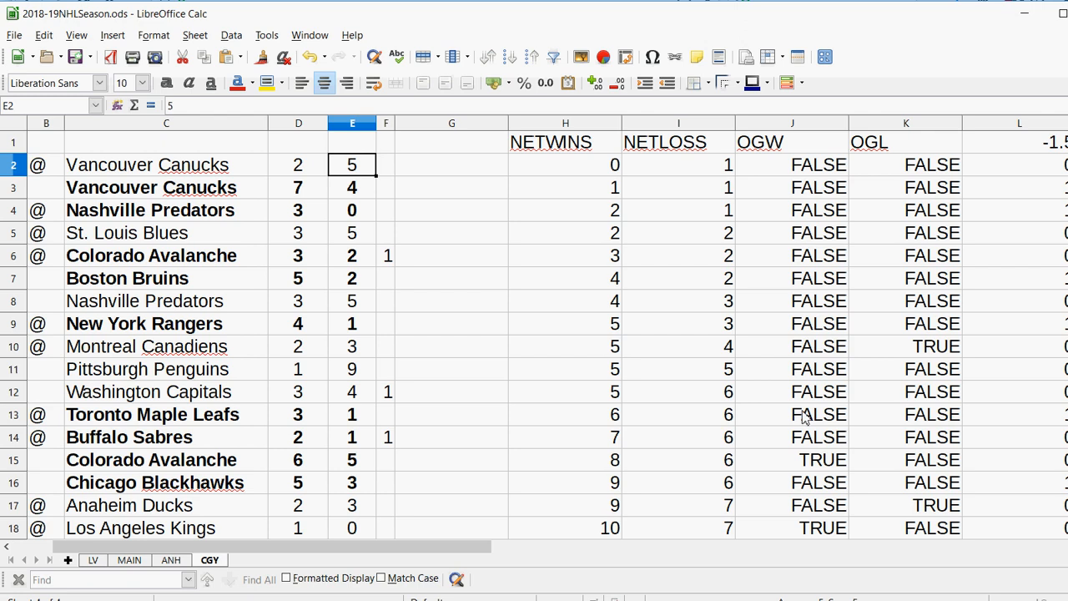
{"action": "left_click_drag", "start_coordinate": [834, 461], "coordinate": [312, 465]}
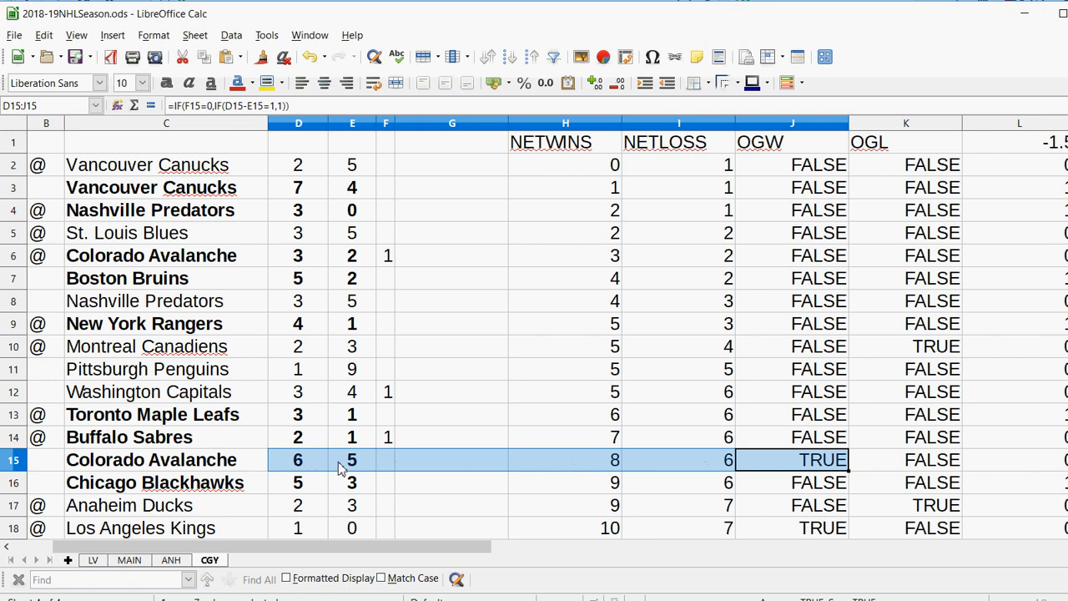
{"action": "left_click_drag", "start_coordinate": [939, 344], "coordinate": [291, 345]}
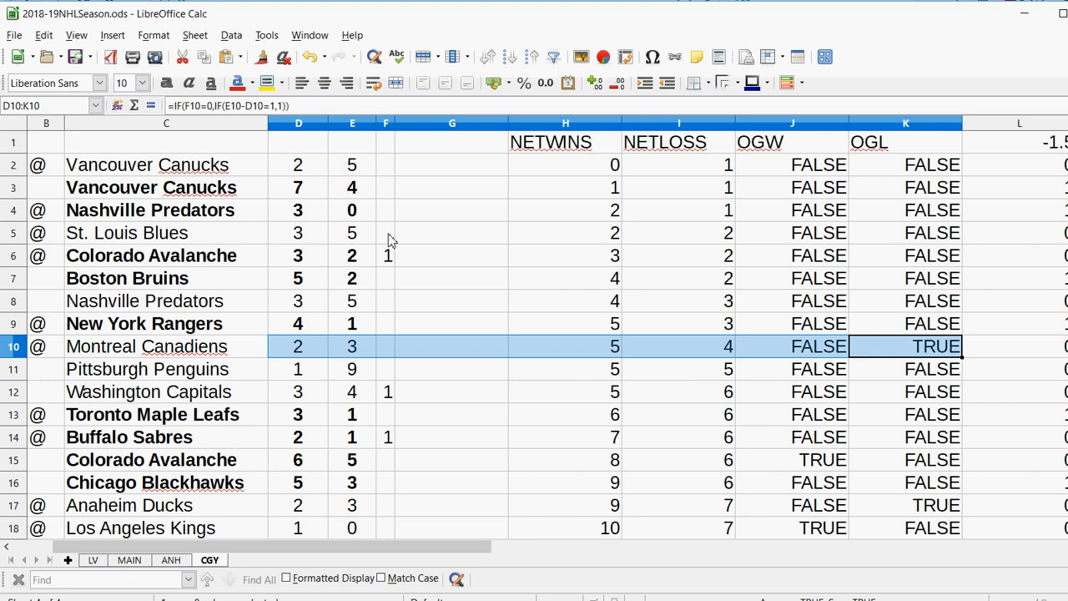
{"action": "left_click", "coordinate": [297, 357]}
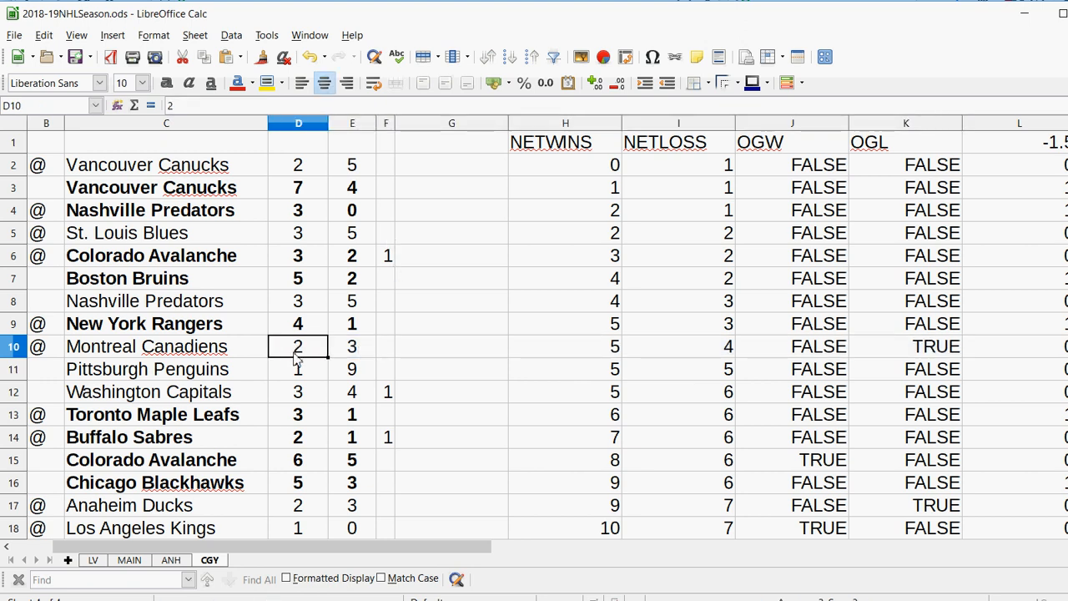
{"action": "left_click", "coordinate": [946, 345]}
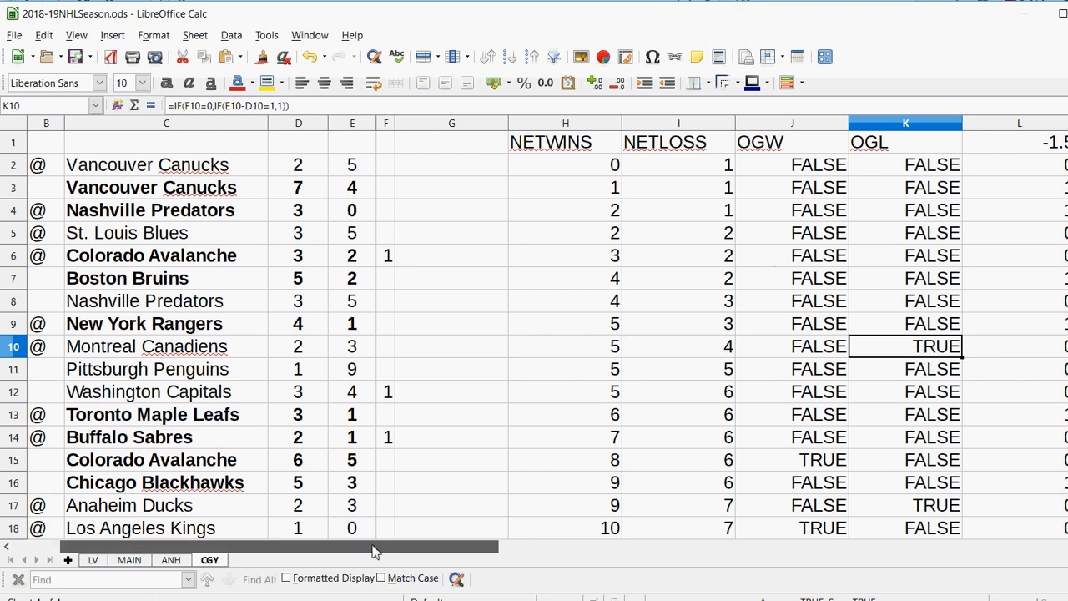
Step: Check the -1.5 and 1.5 formulas on the CGY sheet against the goals in columns D and E
{"action": "left_click_drag", "start_coordinate": [373, 551], "coordinate": [493, 550]}
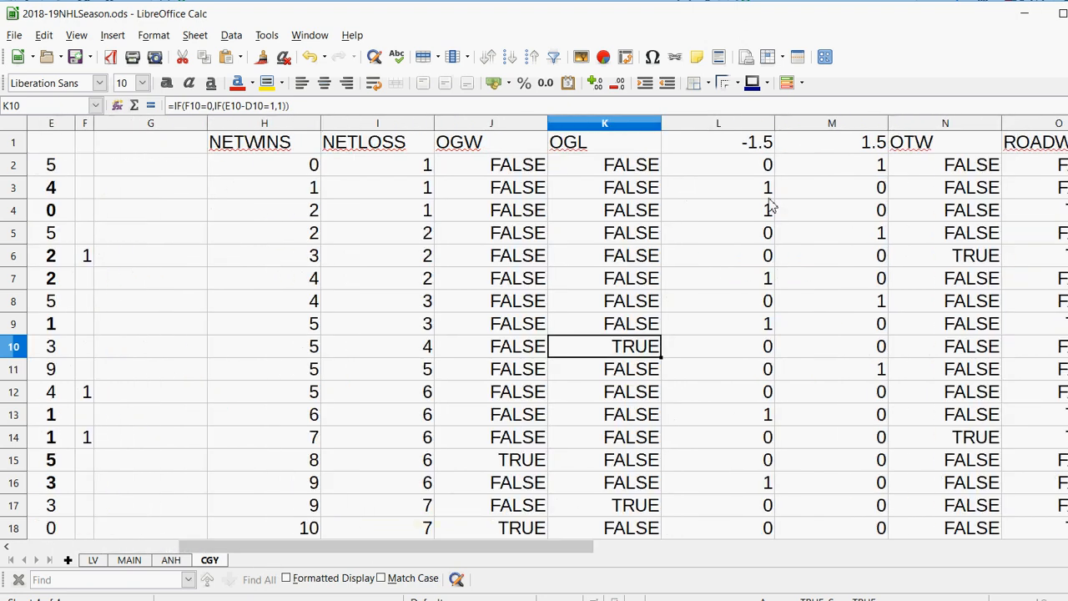
{"action": "left_click", "coordinate": [759, 167]}
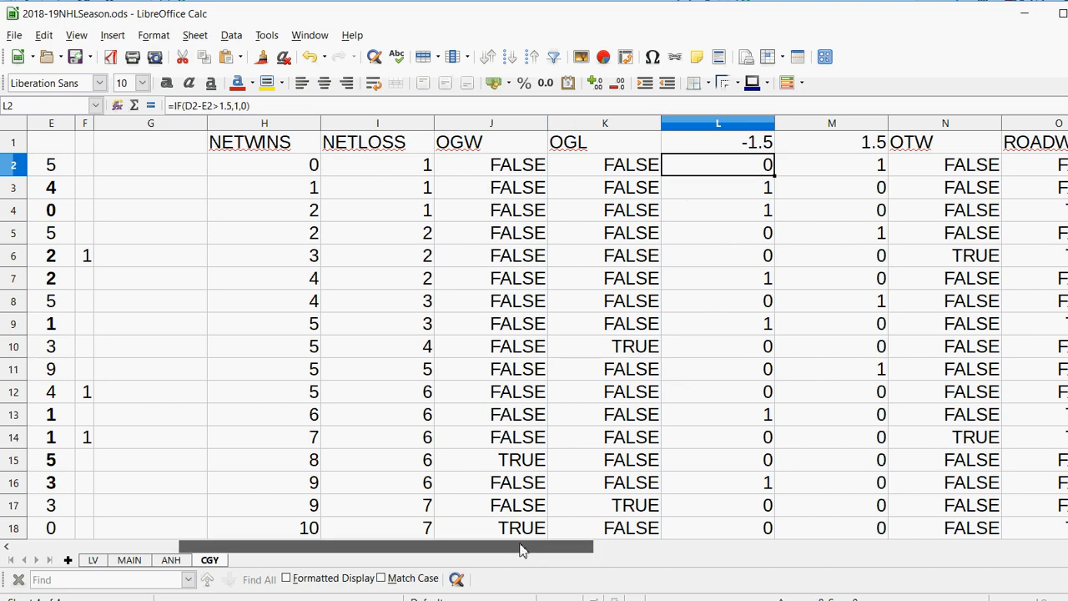
{"action": "left_click_drag", "start_coordinate": [521, 550], "coordinate": [400, 476]}
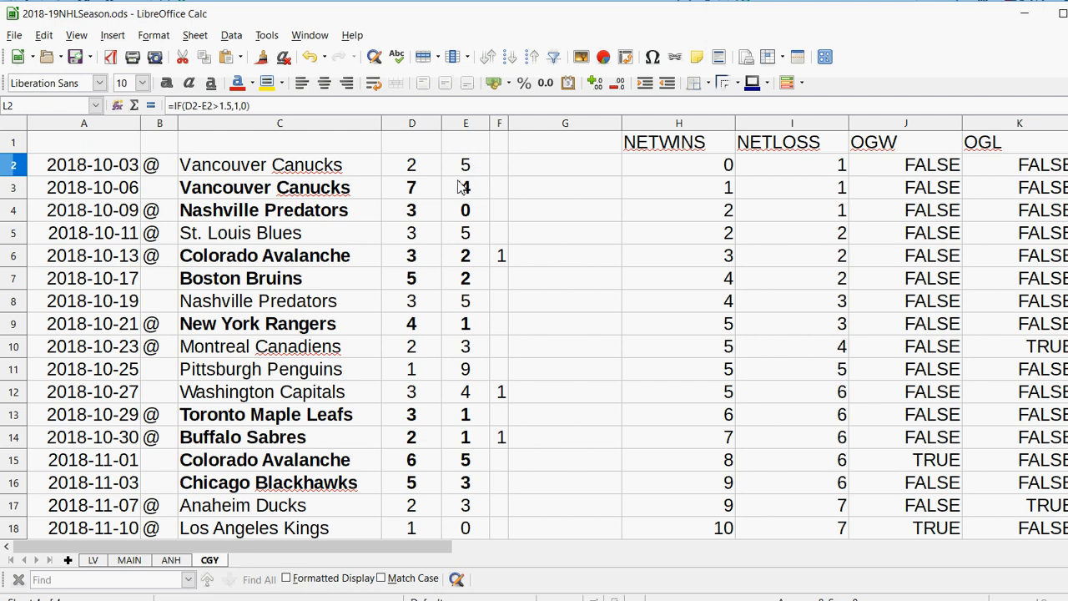
{"action": "left_click_drag", "start_coordinate": [405, 546], "coordinate": [723, 526]}
{"action": "left_click", "coordinate": [693, 172]}
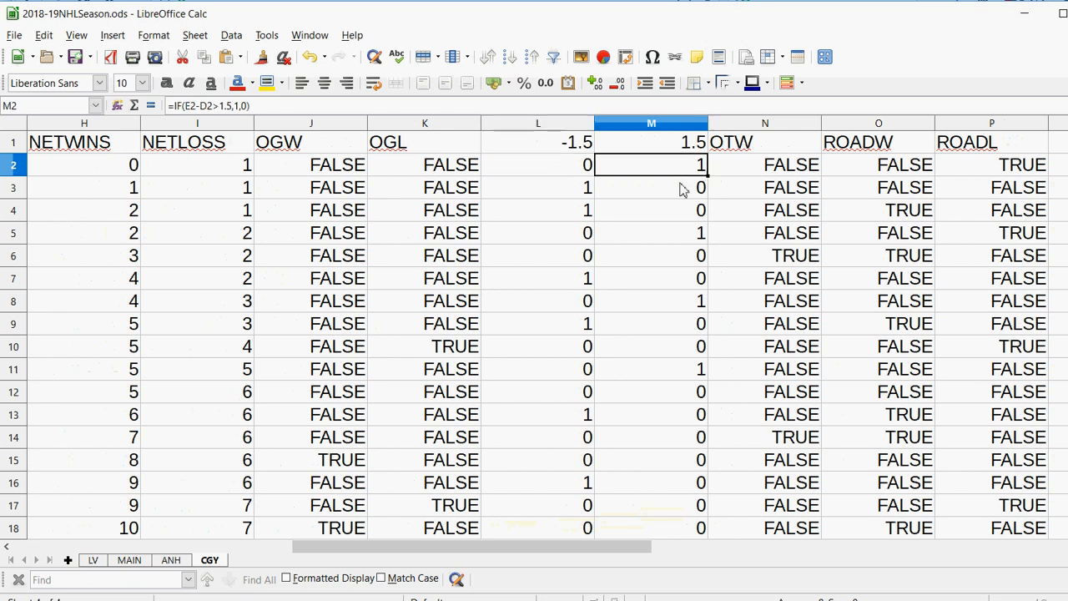
{"action": "left_click_drag", "start_coordinate": [520, 550], "coordinate": [329, 548]}
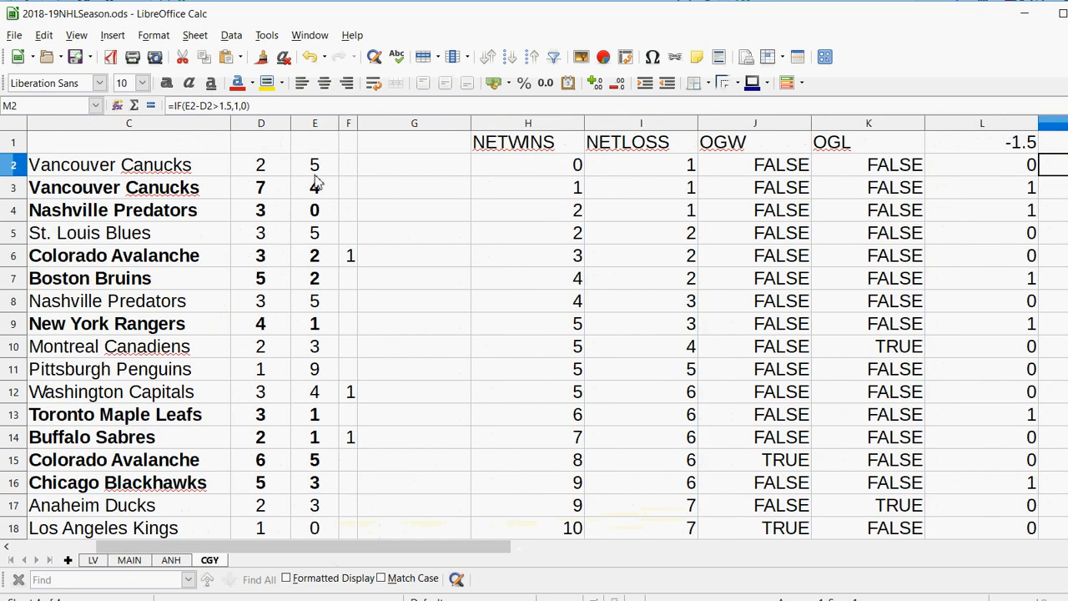
Step: Compare the OTW formula on the CGY sheet with the overtime flag in column F and the goals in columns D and E
{"action": "left_click_drag", "start_coordinate": [408, 548], "coordinate": [635, 544]}
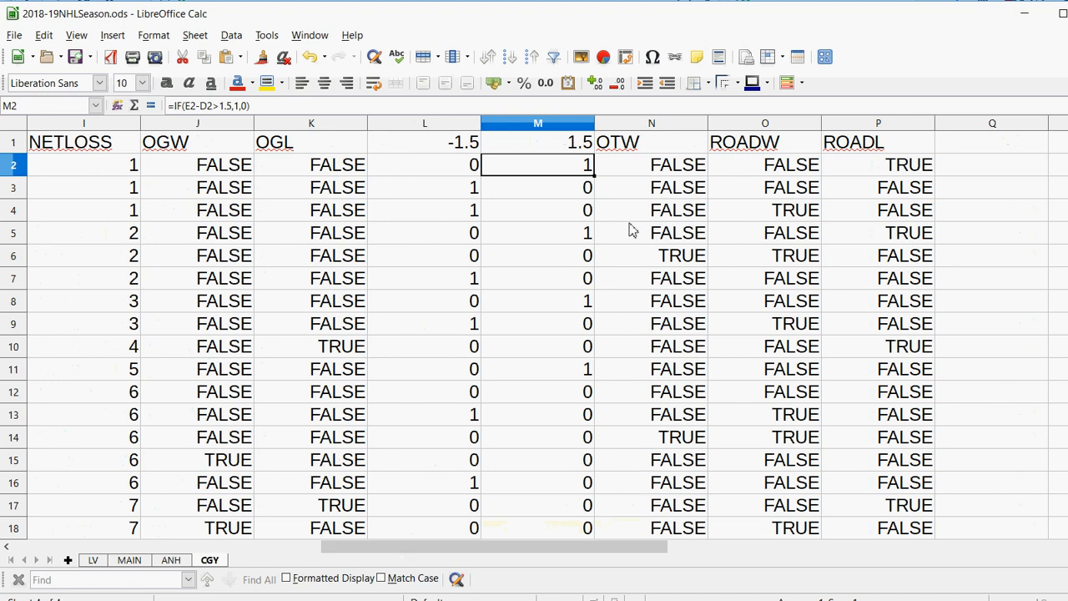
{"action": "left_click", "coordinate": [662, 171]}
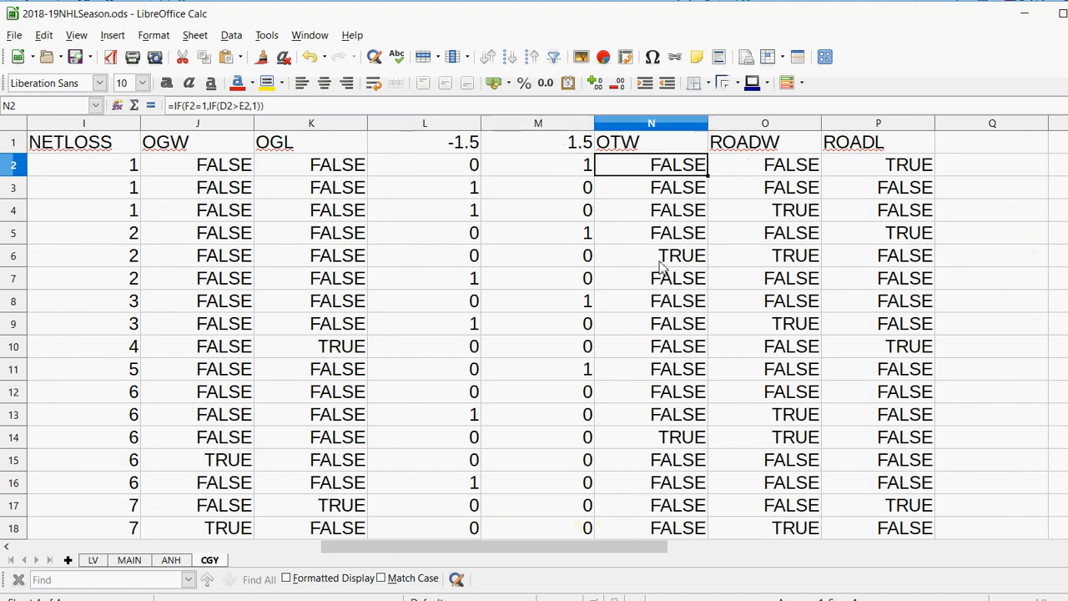
{"action": "left_click_drag", "start_coordinate": [594, 551], "coordinate": [326, 557]}
{"action": "left_click", "coordinate": [499, 167]}
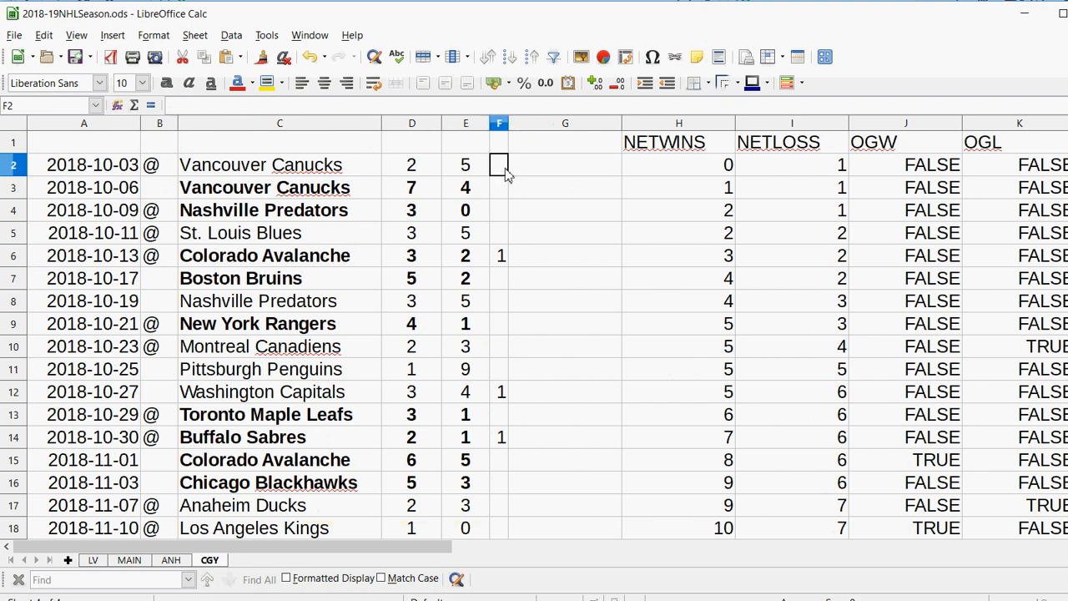
{"action": "left_click", "coordinate": [417, 169]}
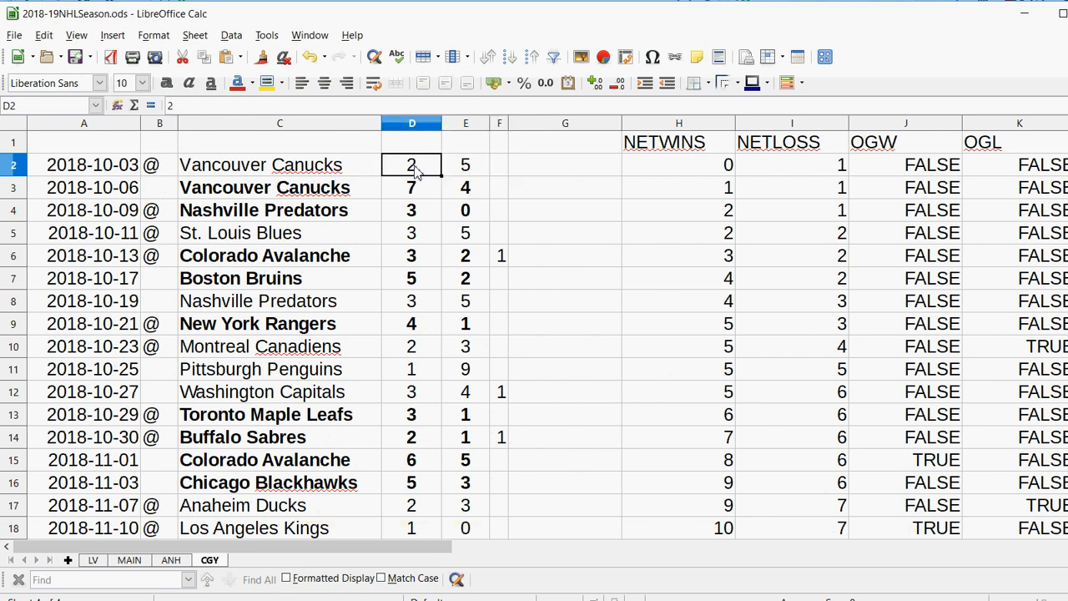
{"action": "left_click", "coordinate": [473, 171]}
{"action": "left_click_drag", "start_coordinate": [359, 538], "coordinate": [567, 552]}
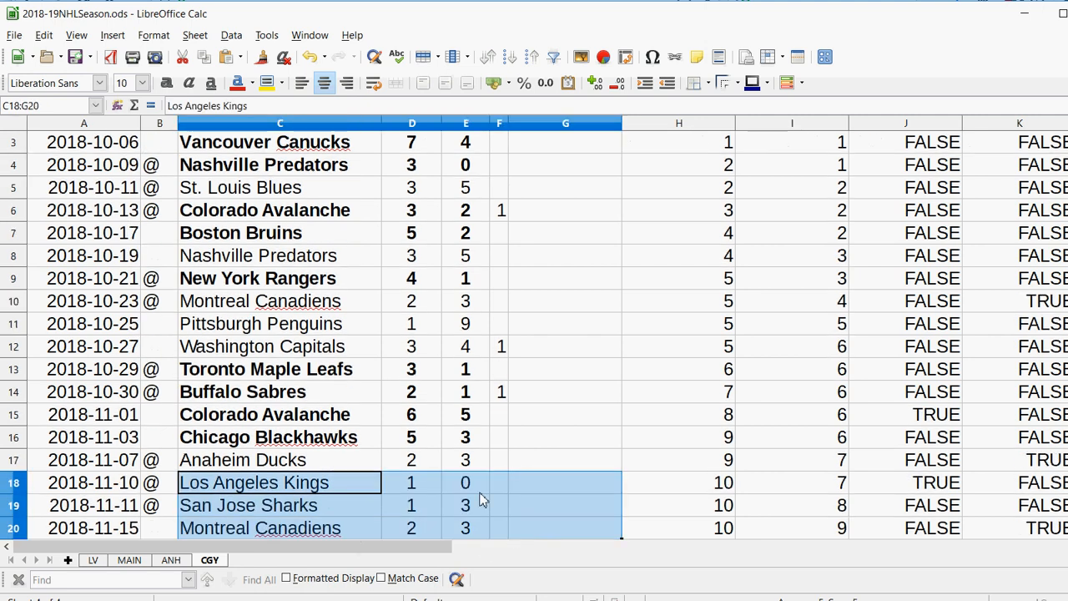
{"action": "scroll", "coordinate": [513, 245], "scroll_direction": "up", "scroll_amount": 1}
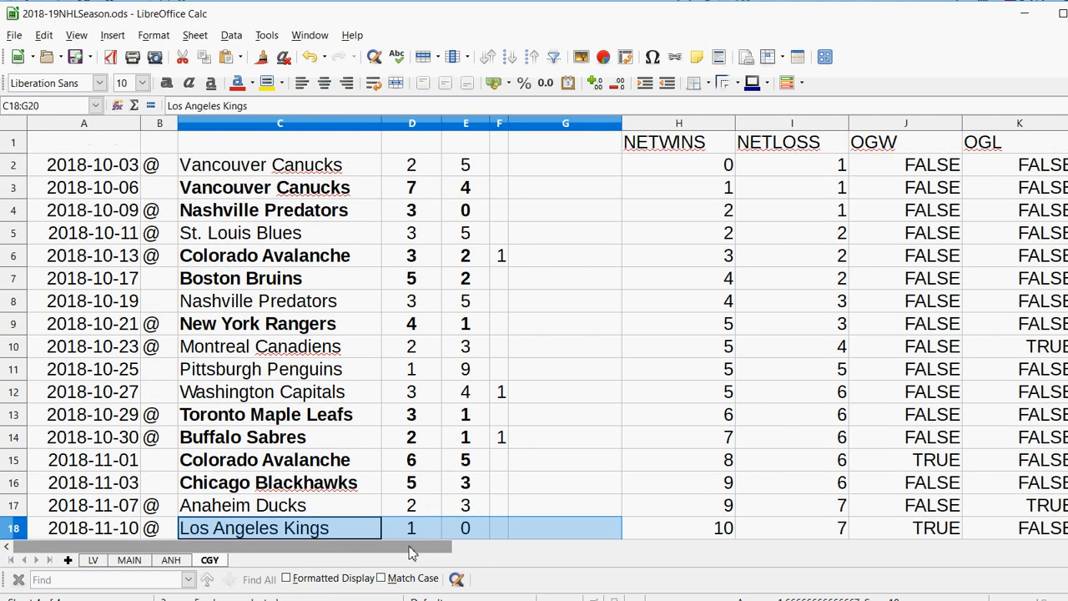
Step: Check the ROADW column on the CGY sheet against the @ marker in column B and the goals in row 2
{"action": "left_click_drag", "start_coordinate": [411, 553], "coordinate": [799, 519]}
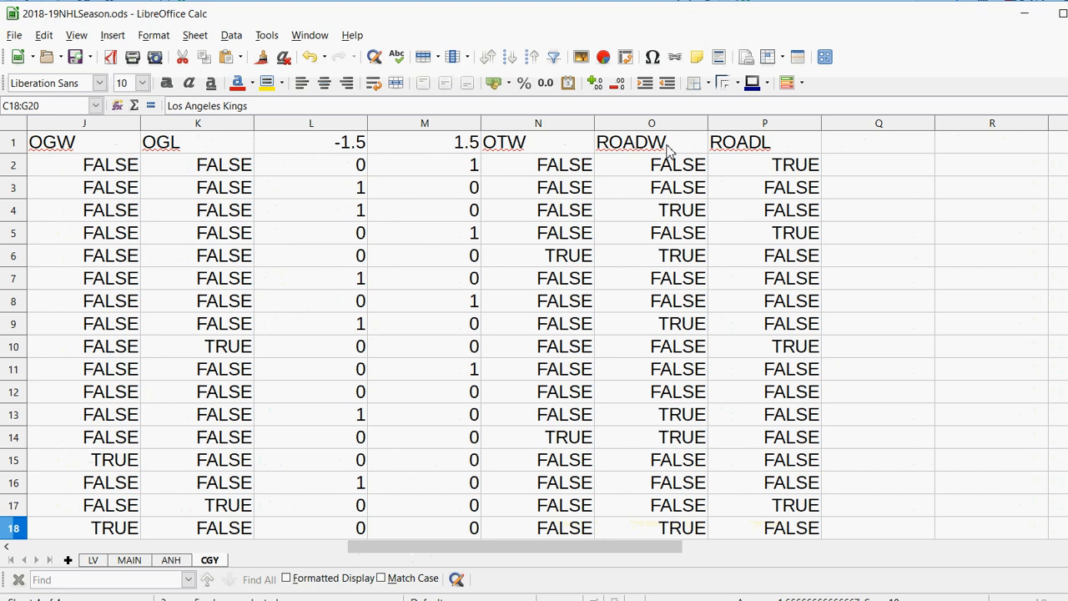
{"action": "left_click", "coordinate": [659, 169]}
{"action": "left_click", "coordinate": [534, 534]}
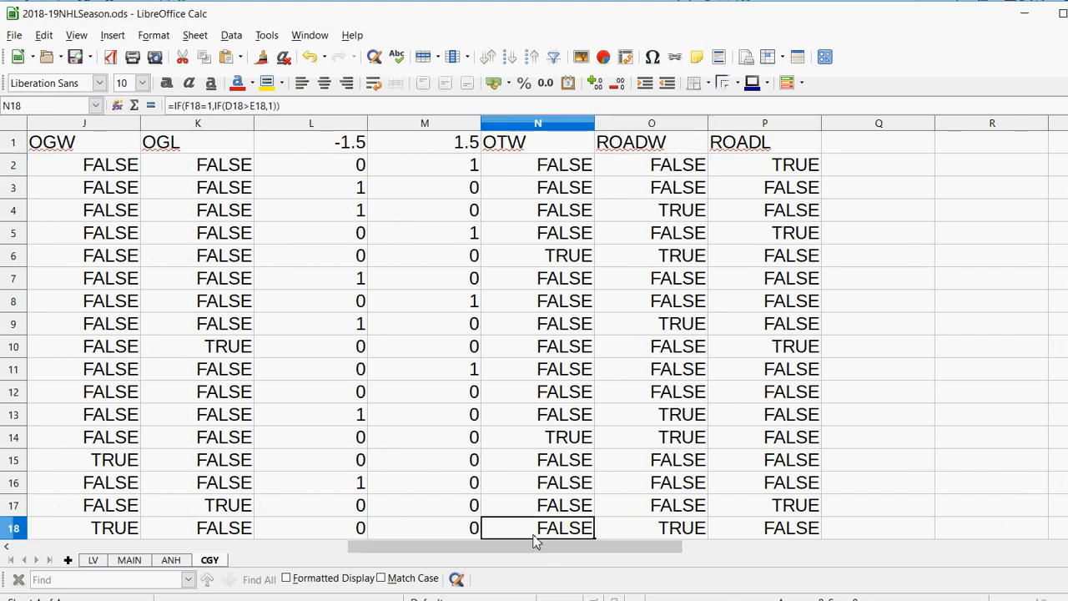
{"action": "left_click_drag", "start_coordinate": [515, 549], "coordinate": [126, 546]}
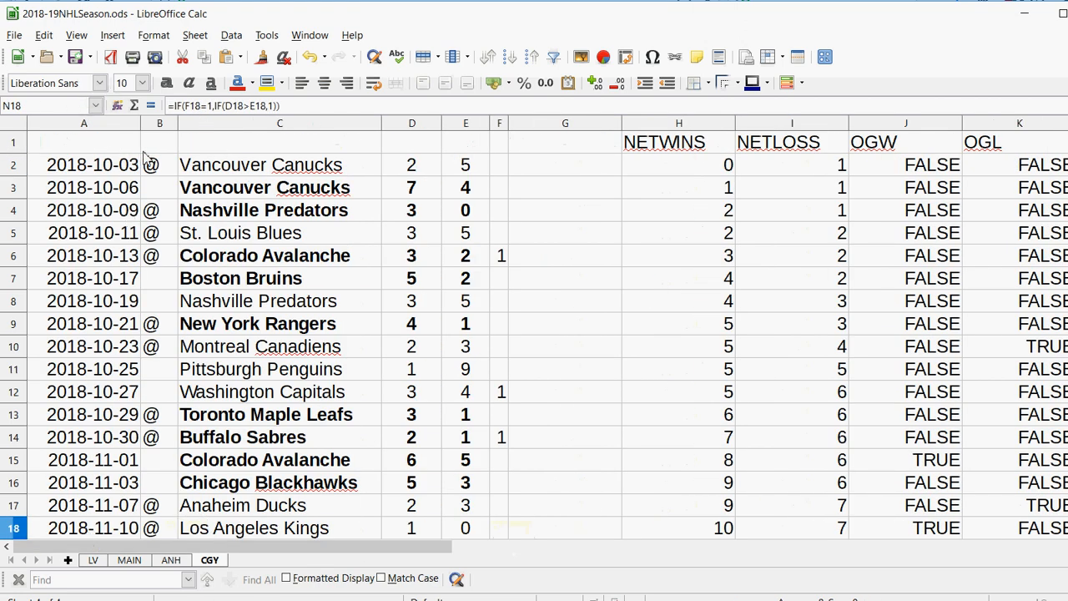
{"action": "left_click", "coordinate": [163, 168]}
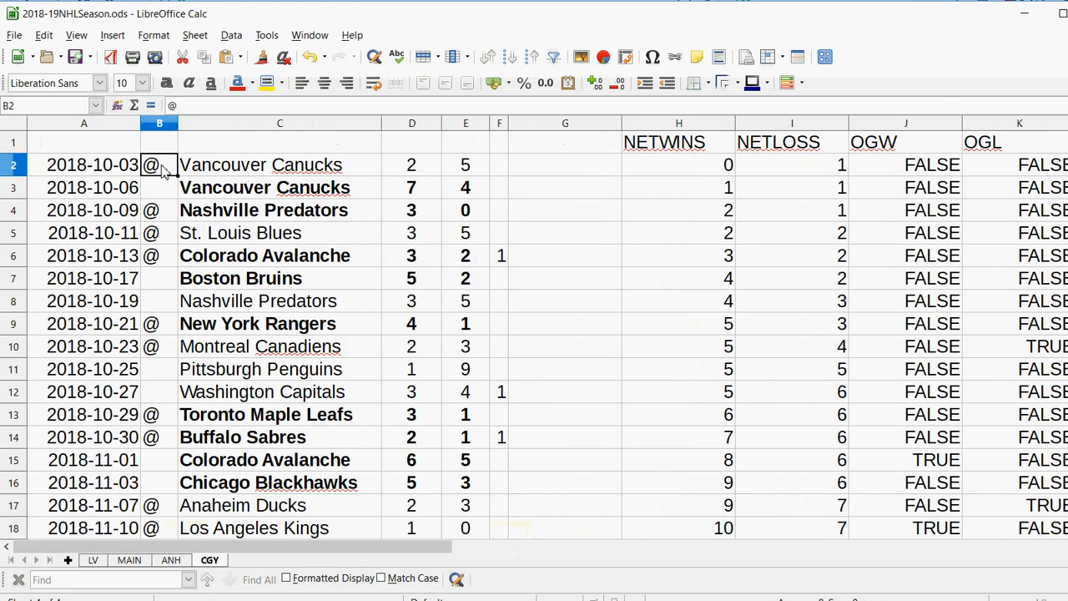
{"action": "left_click", "coordinate": [410, 170]}
{"action": "left_click", "coordinate": [469, 174]}
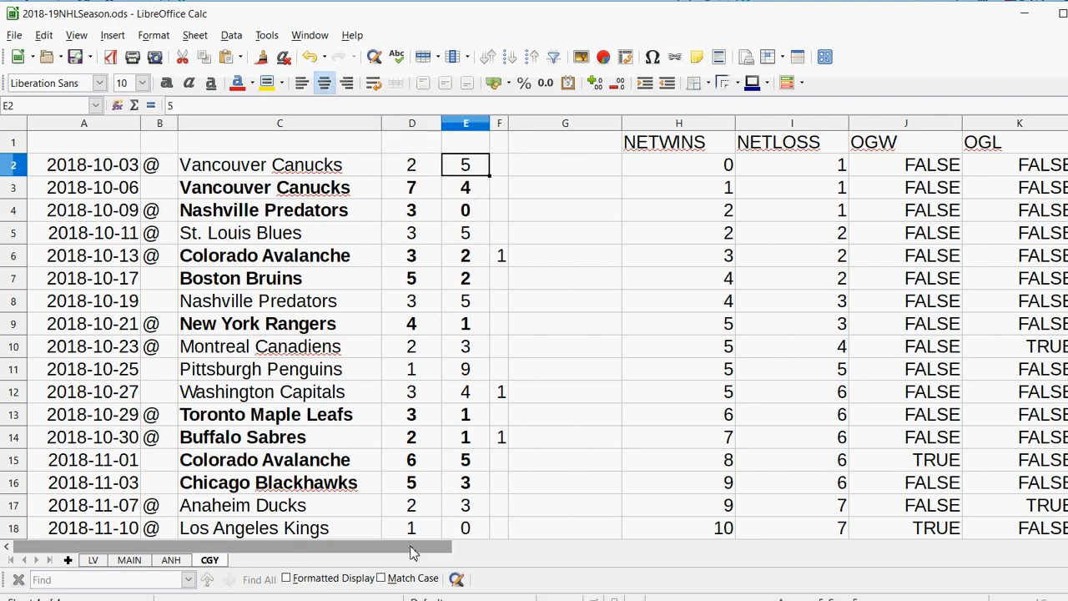
Step: Examine the ROADL formula against the @ marker and goals, and view the last scheduled games on the CGY sheet
{"action": "mouse_move", "coordinate": [411, 550]}
{"action": "left_mouse_down"}
{"action": "mouse_move", "coordinate": [743, 540]}
{"action": "mouse_move", "coordinate": [401, 547]}
{"action": "left_mouse_up"}
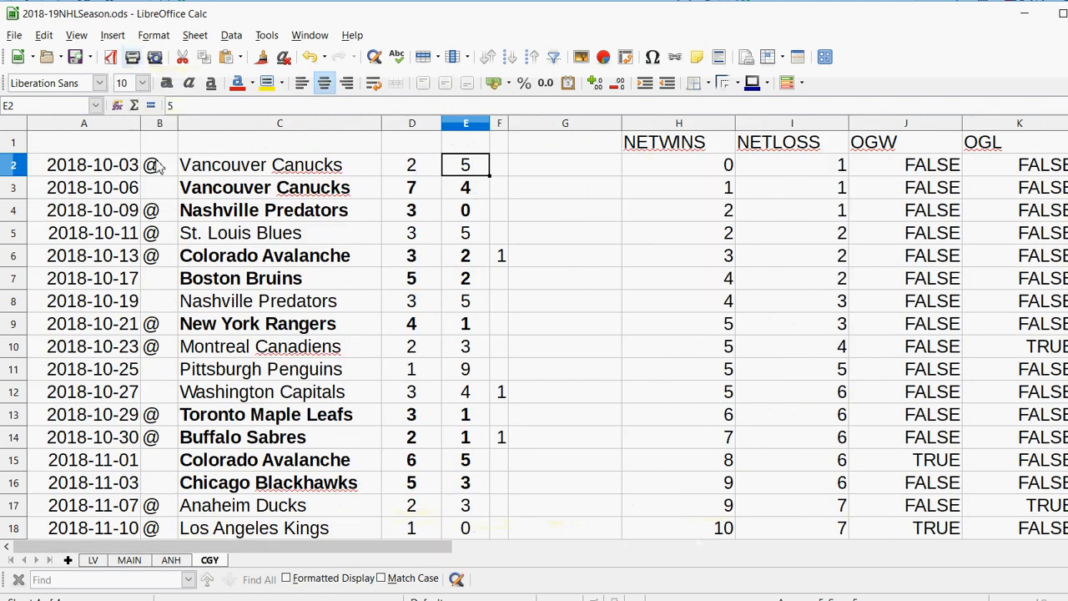
{"action": "left_click", "coordinate": [421, 172]}
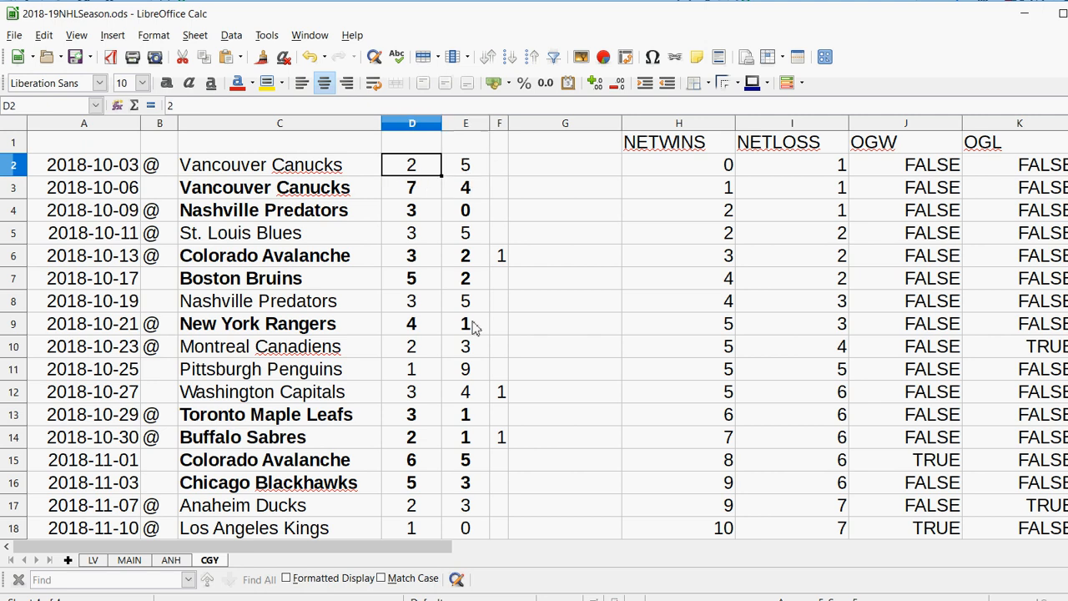
{"action": "left_click_drag", "start_coordinate": [408, 540], "coordinate": [767, 547]}
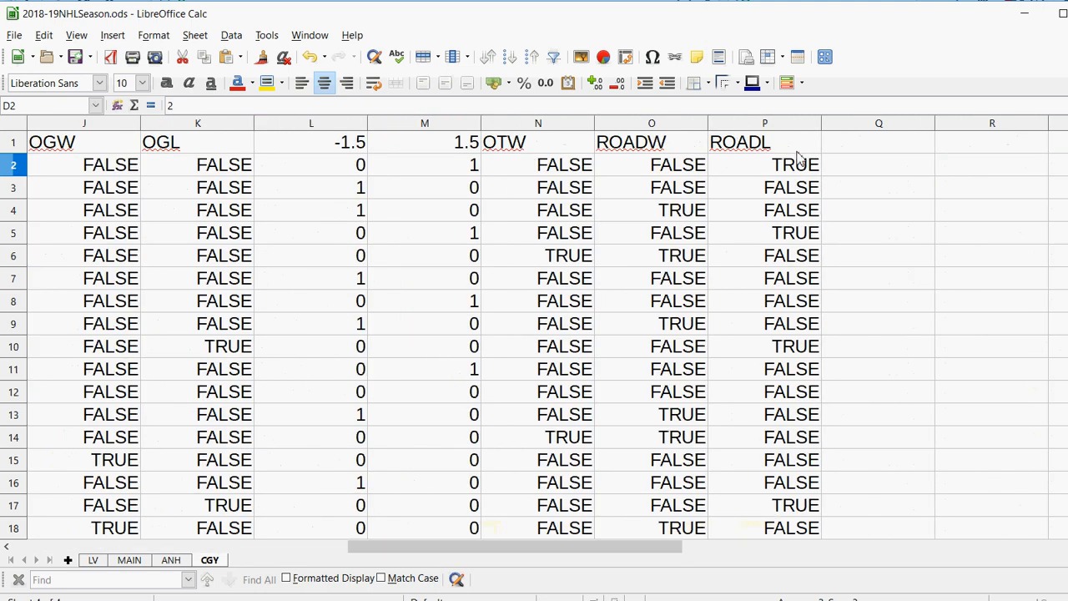
{"action": "left_click", "coordinate": [780, 171]}
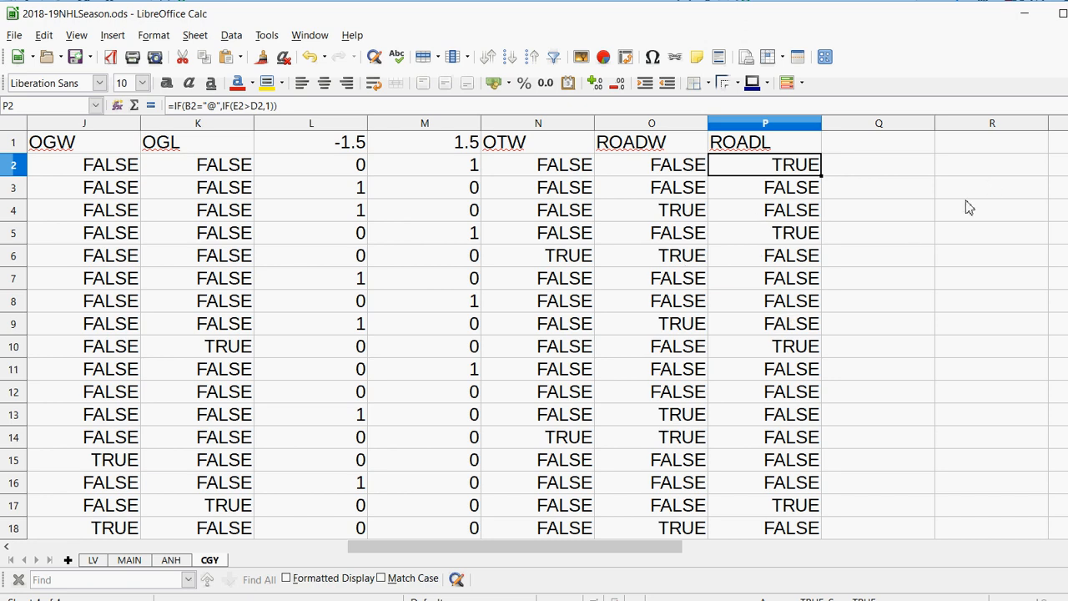
{"action": "scroll", "coordinate": [534, 334], "scroll_direction": "down", "scroll_amount": 20}
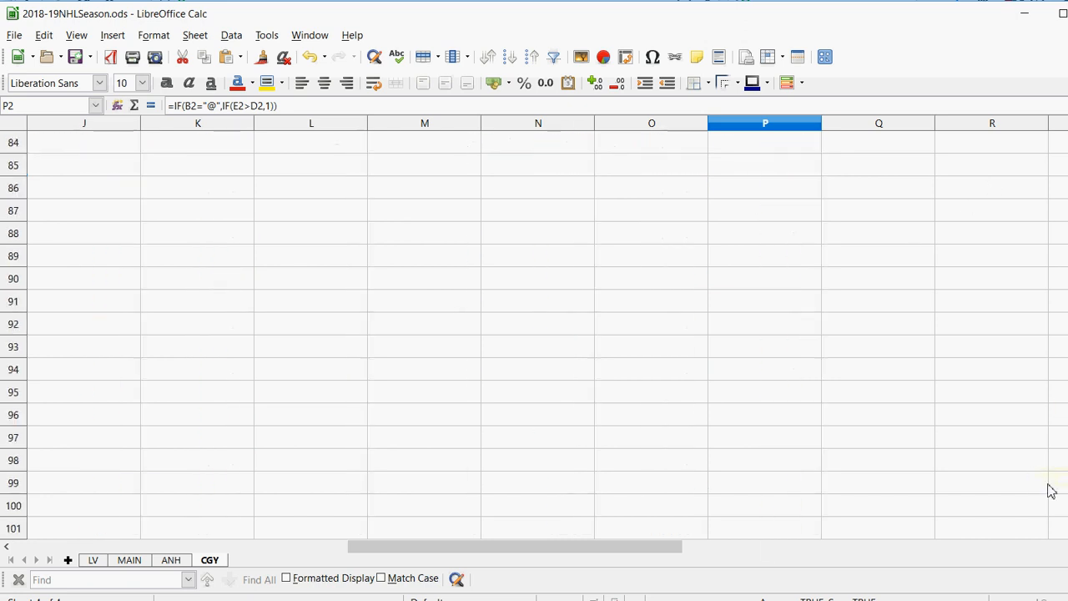
{"action": "left_click_drag", "start_coordinate": [674, 548], "coordinate": [284, 560]}
{"action": "scroll", "coordinate": [280, 376], "scroll_direction": "up", "scroll_amount": 5}
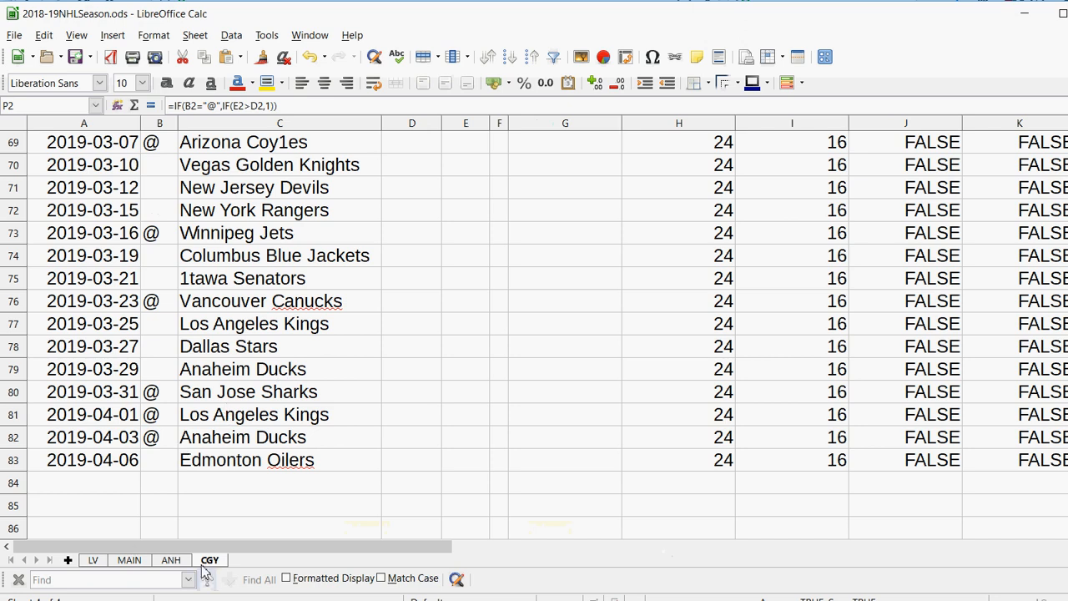
Step: Delete the entire repeated header row 22, above the 2018-11-18 game, on the LV sheet
{"action": "left_click", "coordinate": [93, 559]}
{"action": "scroll", "coordinate": [190, 423], "scroll_direction": "down", "scroll_amount": 2}
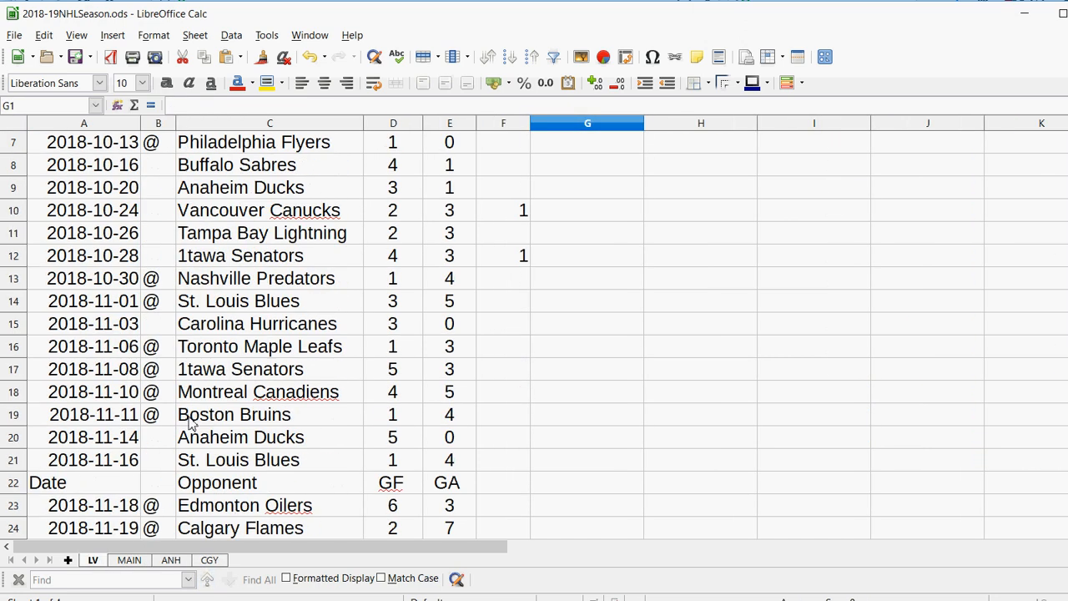
{"action": "scroll", "coordinate": [190, 424], "scroll_direction": "up", "scroll_amount": 1}
{"action": "scroll", "coordinate": [189, 424], "scroll_direction": "down", "scroll_amount": 1}
{"action": "left_click", "coordinate": [109, 488]}
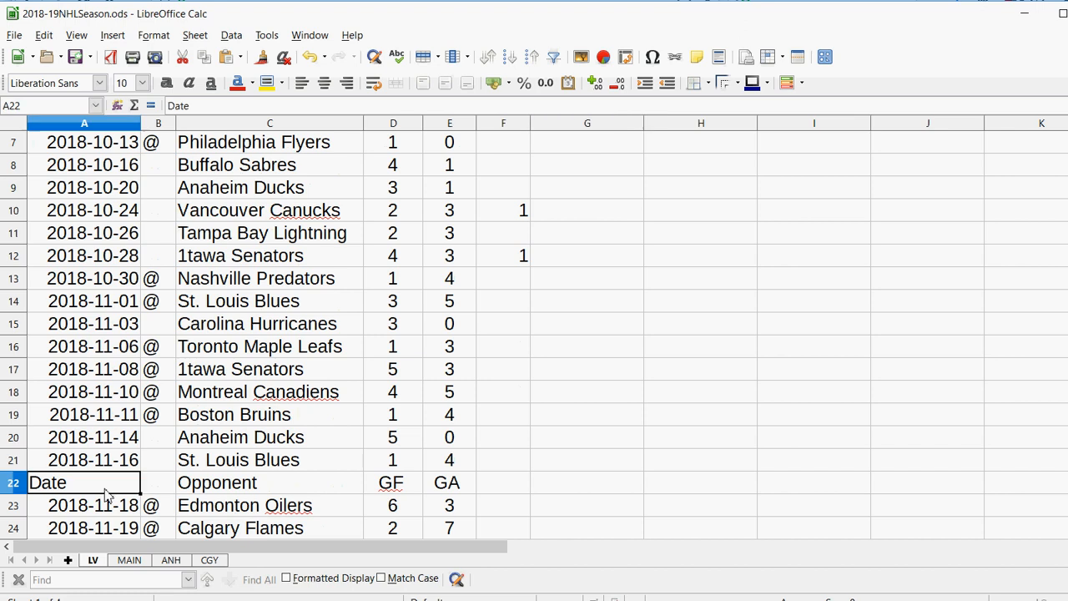
{"action": "right_click", "coordinate": [110, 488]}
{"action": "left_click", "coordinate": [150, 419]}
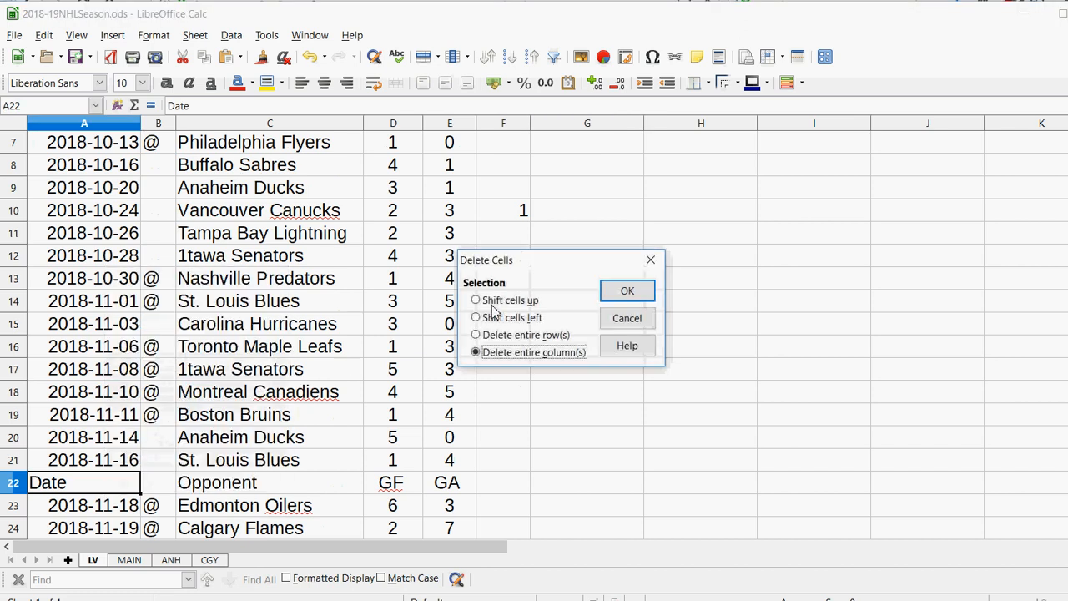
{"action": "left_click", "coordinate": [610, 297]}
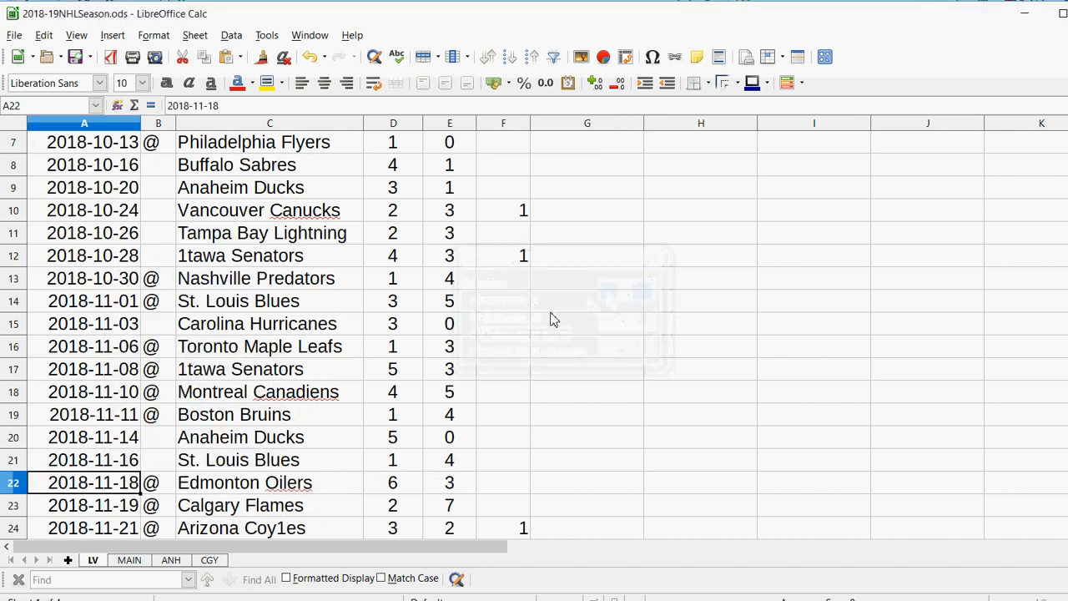
Step: Delete the entire repeated header row 42, above the 2018-12-29 game, on the LV sheet
{"action": "scroll", "coordinate": [520, 327], "scroll_direction": "down", "scroll_amount": 4}
{"action": "scroll", "coordinate": [515, 328], "scroll_direction": "up", "scroll_amount": 2}
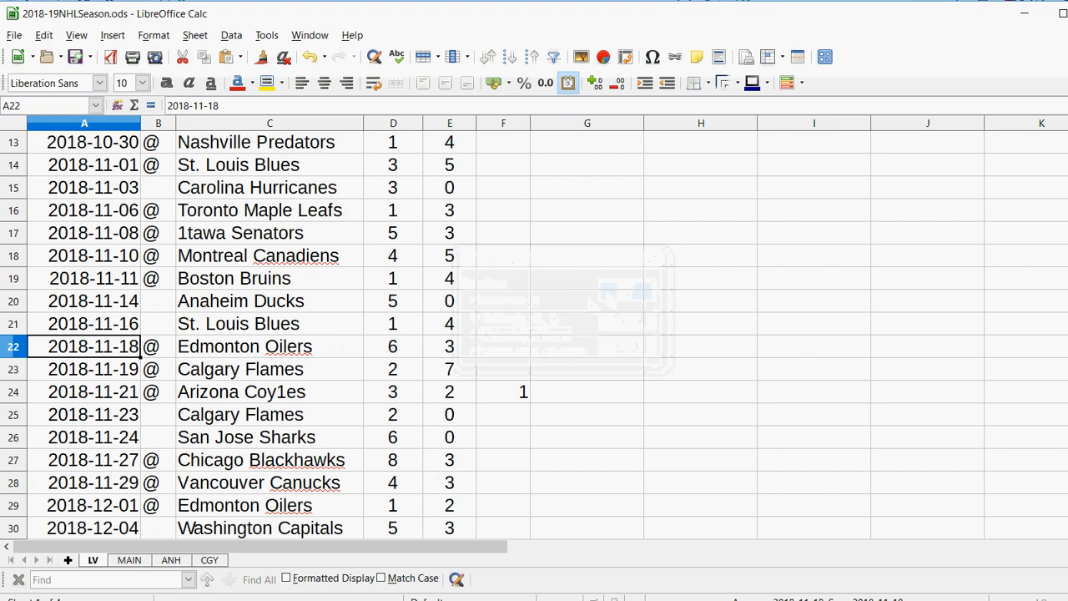
{"action": "scroll", "coordinate": [723, 291], "scroll_direction": "down", "scroll_amount": 8}
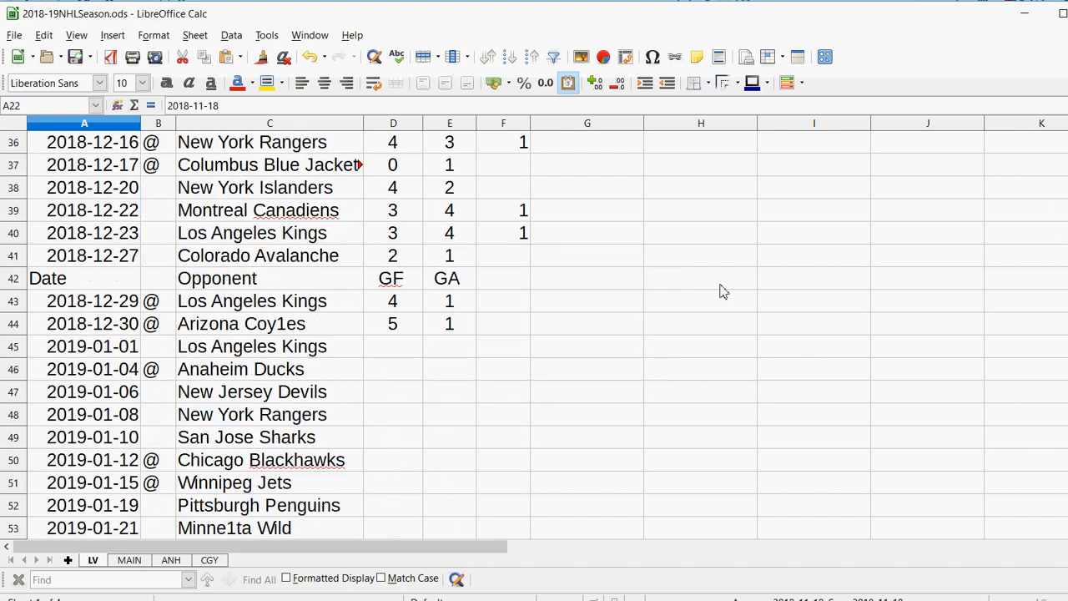
{"action": "left_click", "coordinate": [502, 289]}
{"action": "right_click", "coordinate": [502, 289]}
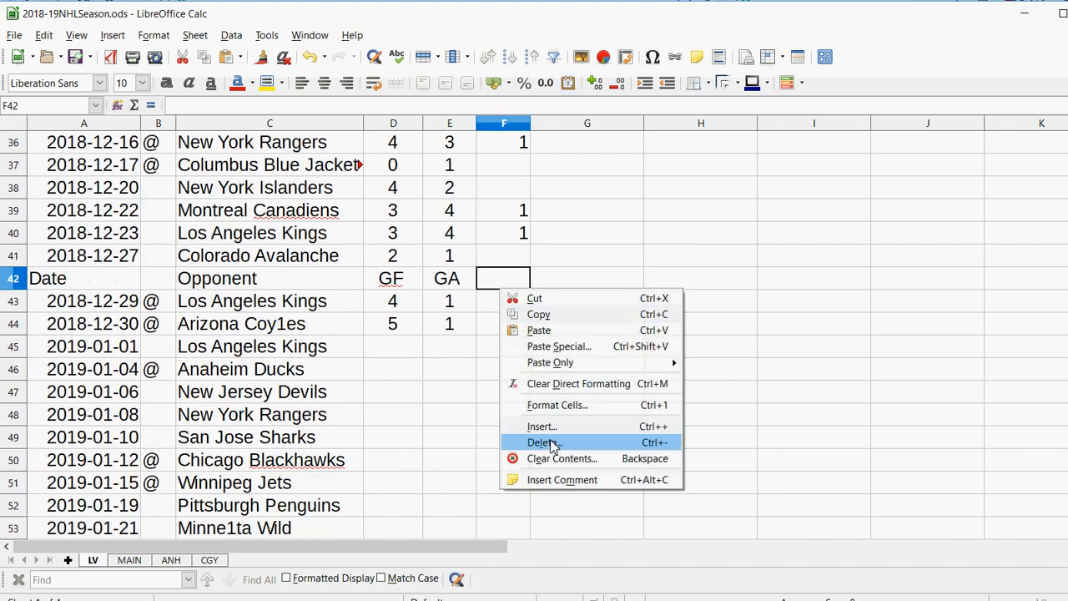
{"action": "left_click", "coordinate": [551, 441]}
{"action": "left_click", "coordinate": [625, 290]}
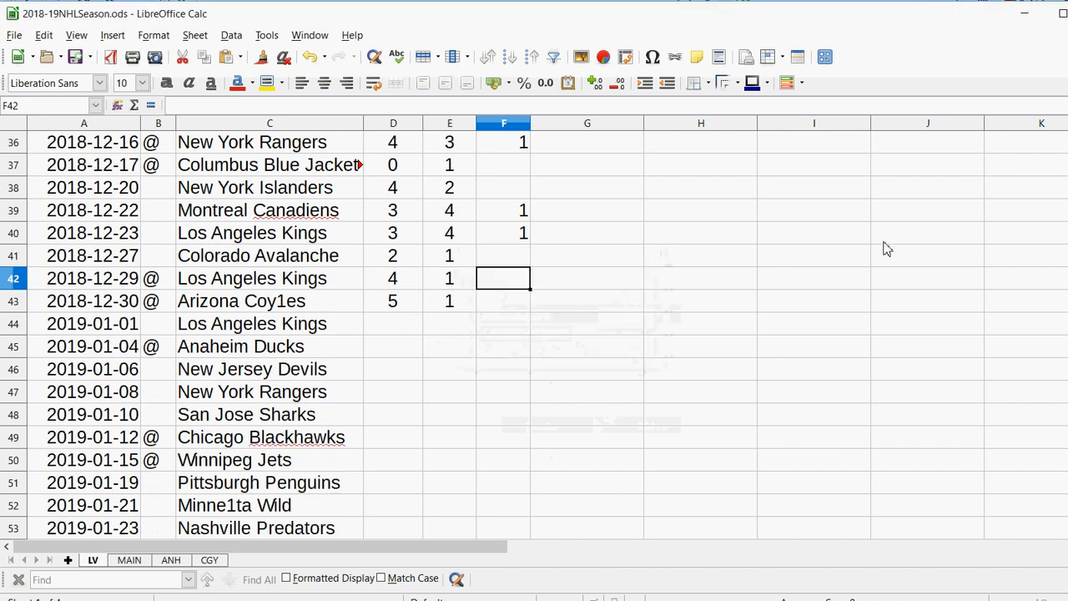
Step: Delete the entire repeated header row 62, above the 2019-02-18 game, on the LV sheet
{"action": "scroll", "coordinate": [1064, 358], "scroll_direction": "down", "scroll_amount": 7}
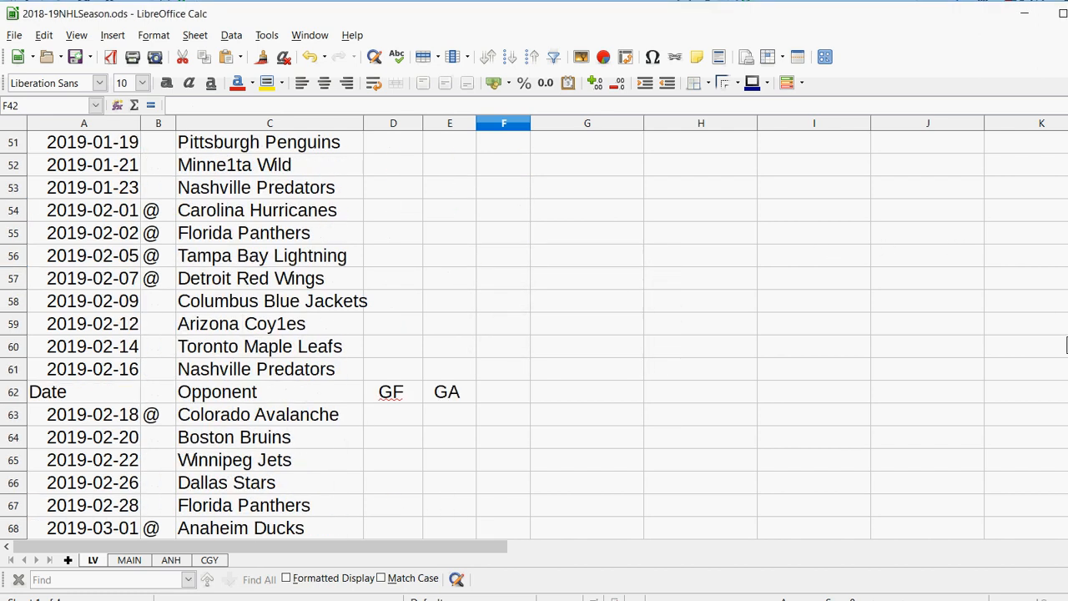
{"action": "left_click", "coordinate": [465, 240]}
{"action": "right_click", "coordinate": [465, 240]}
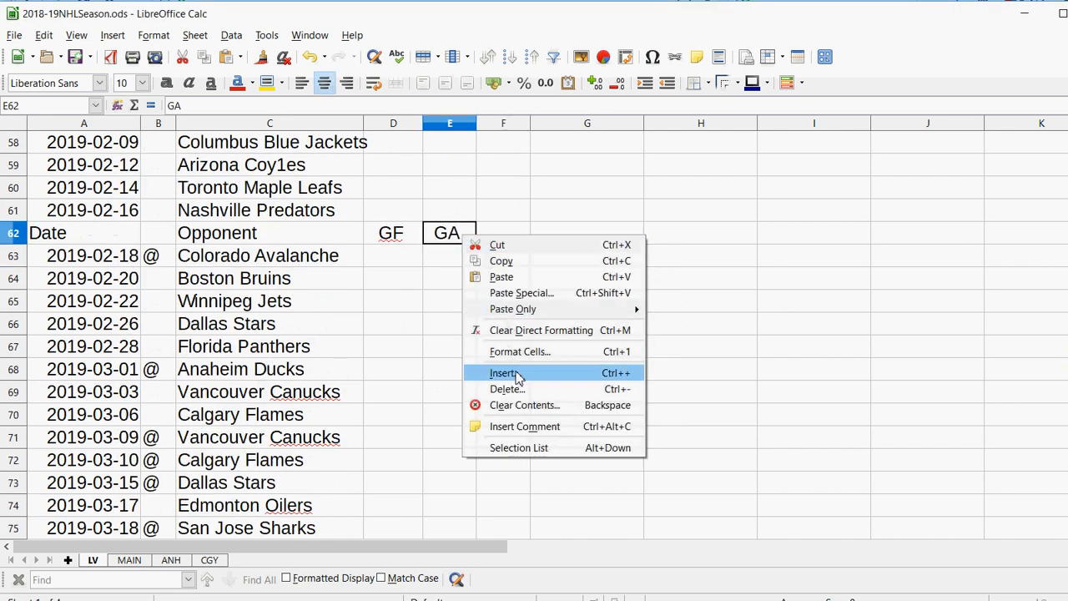
{"action": "left_click", "coordinate": [515, 372]}
{"action": "left_click", "coordinate": [628, 287]}
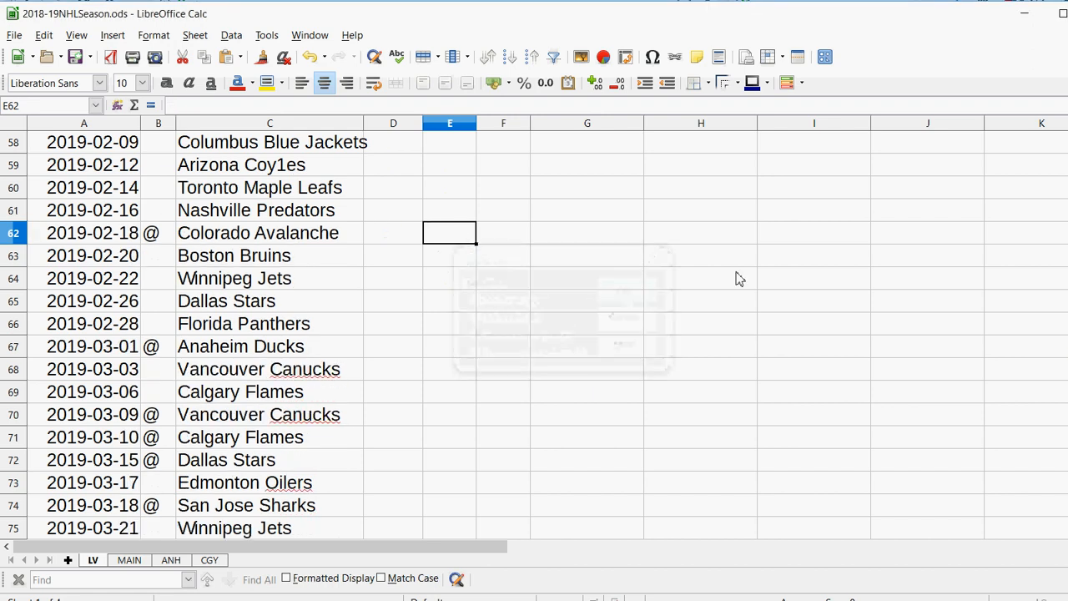
Step: Delete the entire repeated header row 82, above the 2019-04-04 game, on the LV sheet
{"action": "scroll", "coordinate": [1064, 421], "scroll_direction": "down", "scroll_amount": 5}
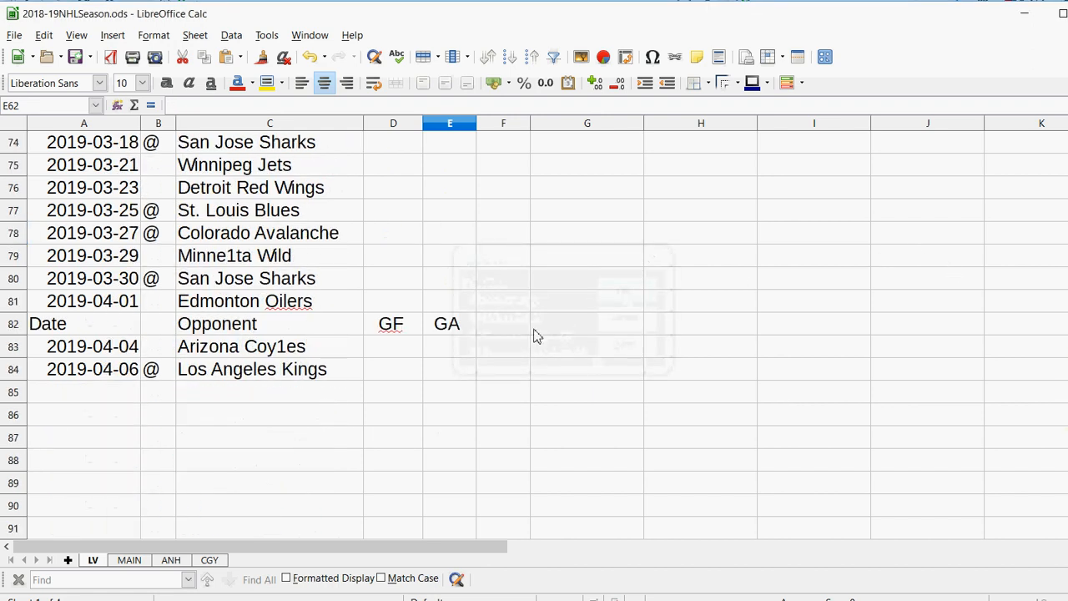
{"action": "left_click", "coordinate": [279, 358]}
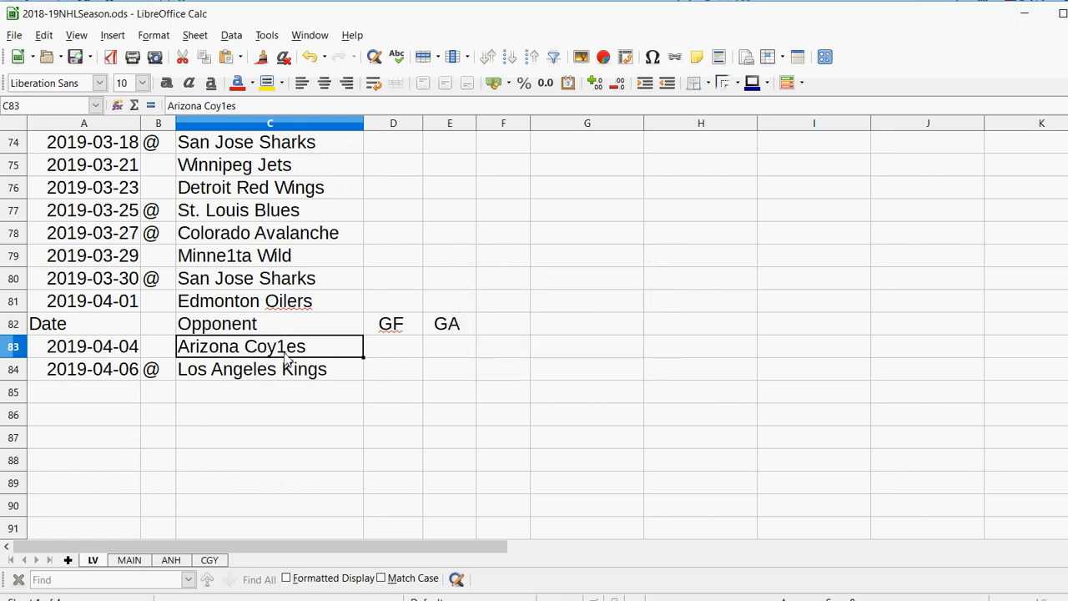
{"action": "left_click", "coordinate": [410, 332]}
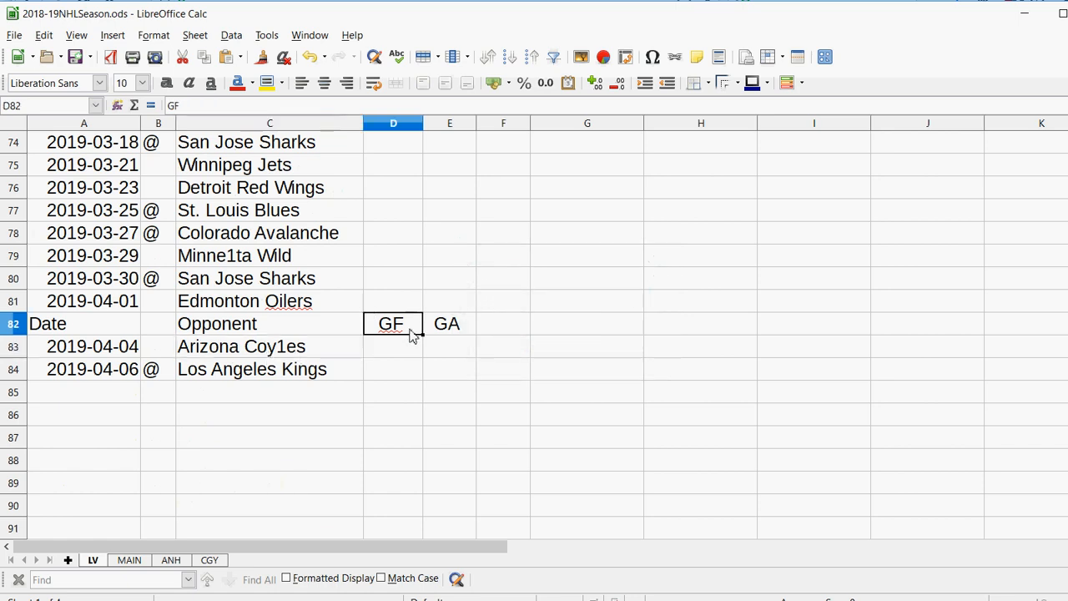
{"action": "left_click", "coordinate": [499, 327]}
{"action": "right_click", "coordinate": [498, 325]}
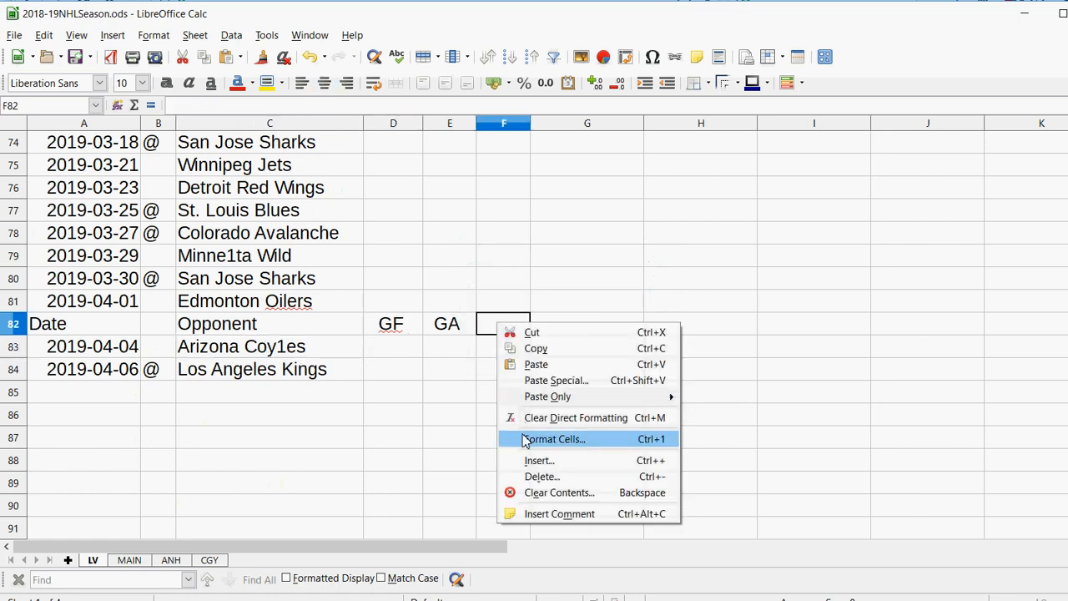
{"action": "left_click", "coordinate": [529, 476]}
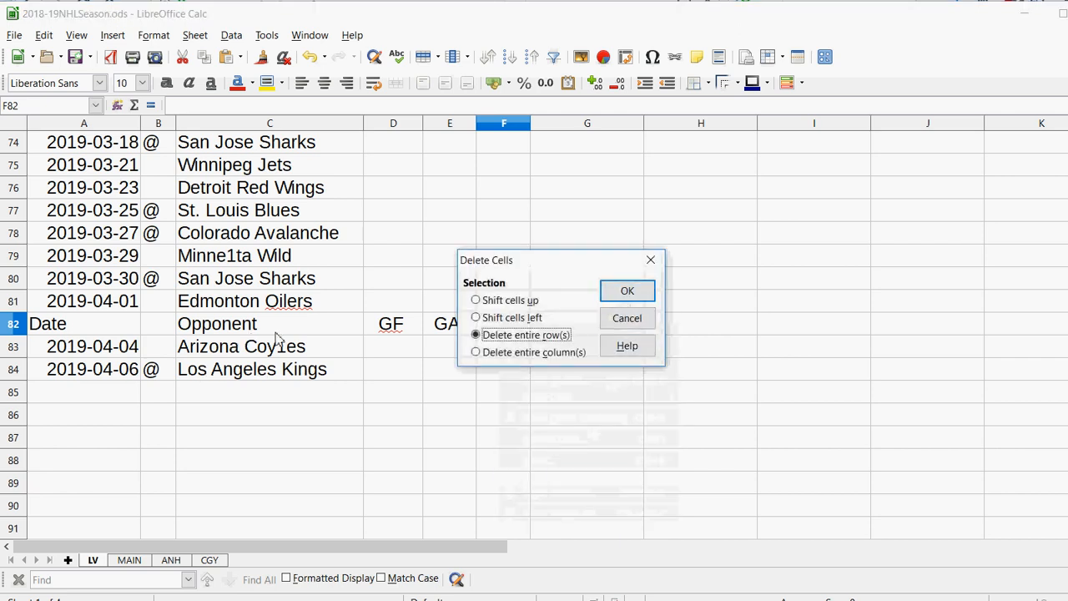
{"action": "left_click", "coordinate": [627, 292]}
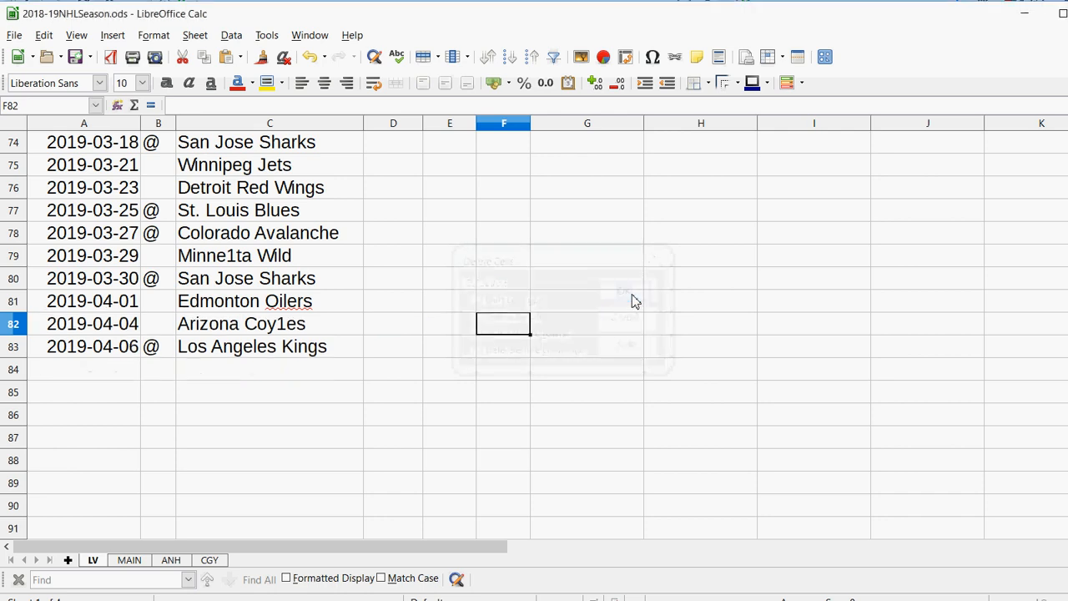
Step: Look back through the LV schedule from the last games to the first, checking for leftover header rows and altered opponent names
{"action": "scroll", "coordinate": [443, 307], "scroll_direction": "up", "scroll_amount": 6}
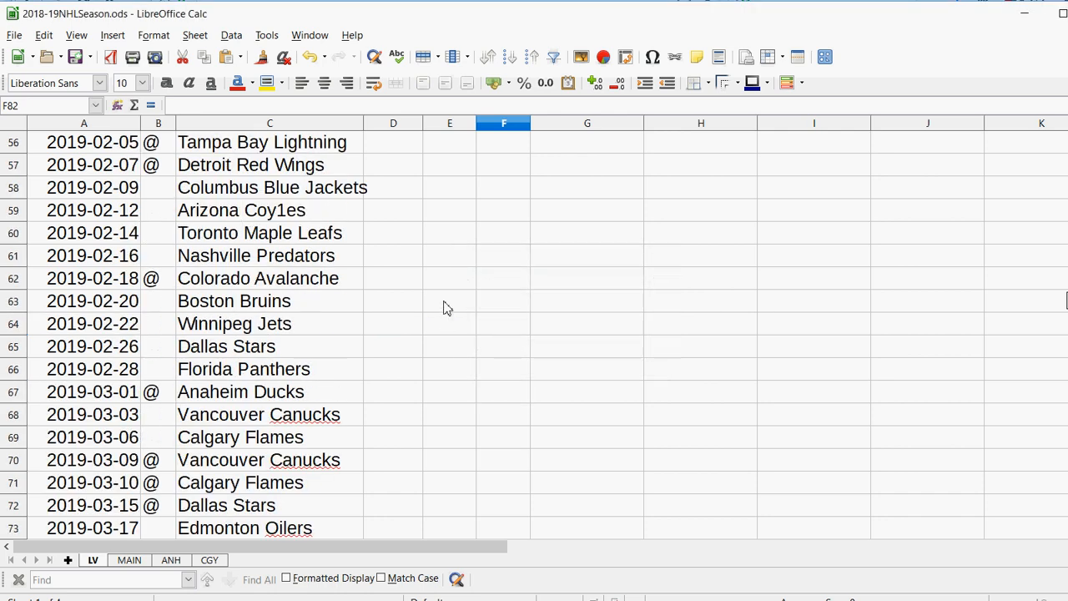
{"action": "scroll", "coordinate": [443, 307], "scroll_direction": "up", "scroll_amount": 3}
{"action": "scroll", "coordinate": [294, 349], "scroll_direction": "up", "scroll_amount": 2}
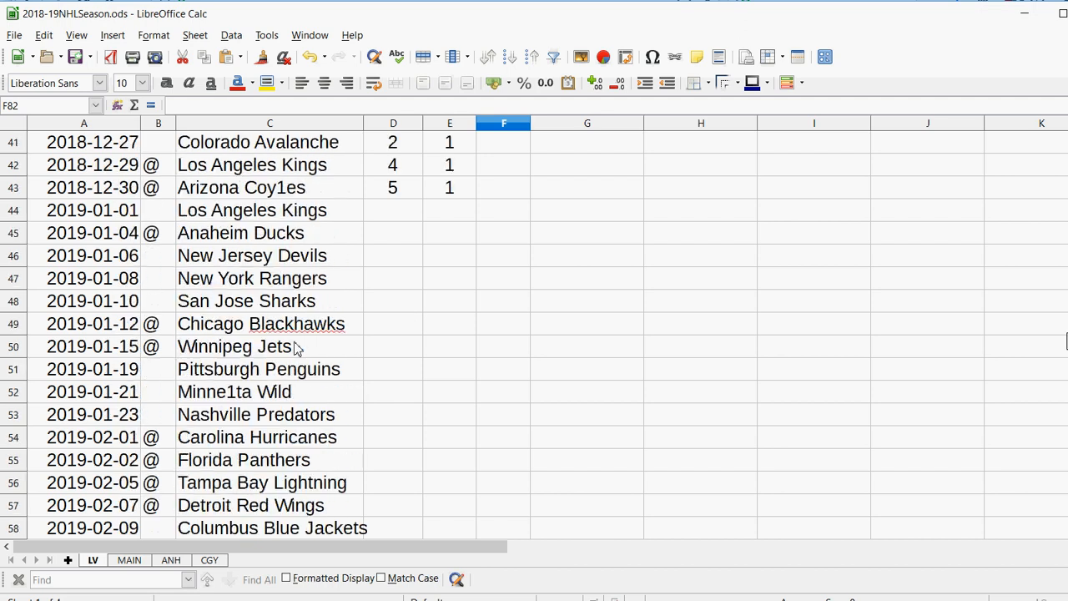
{"action": "scroll", "coordinate": [258, 238], "scroll_direction": "up", "scroll_amount": 5}
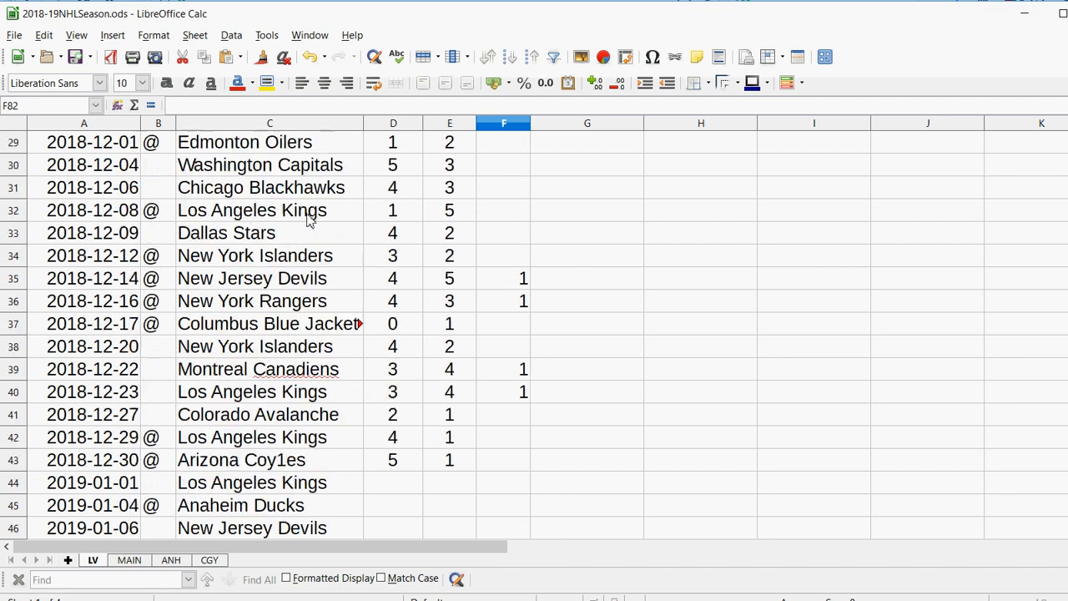
{"action": "scroll", "coordinate": [309, 218], "scroll_direction": "up", "scroll_amount": 5}
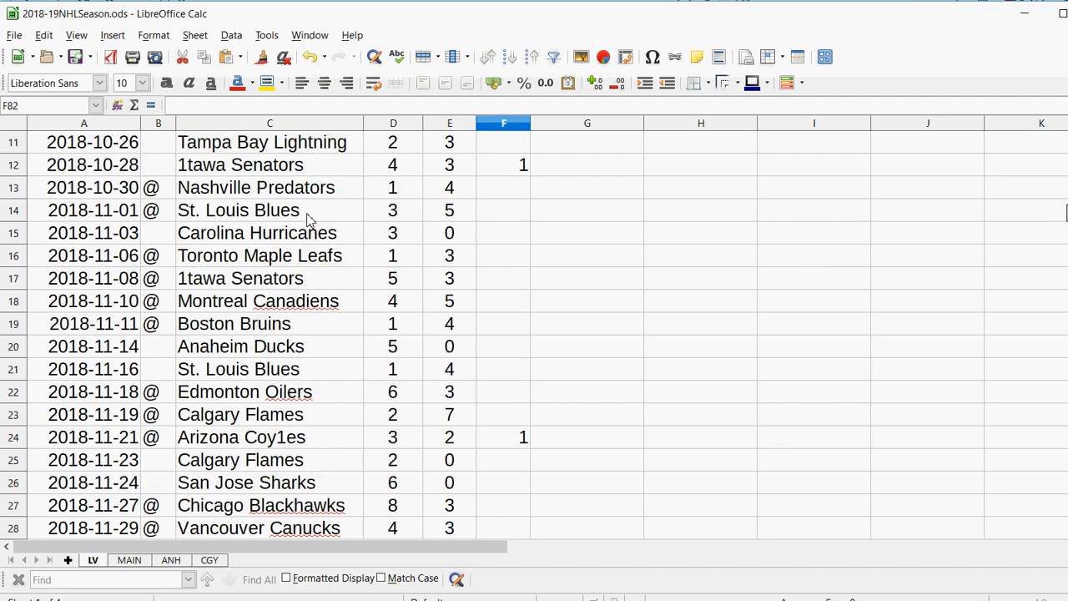
{"action": "left_click", "coordinate": [187, 286]}
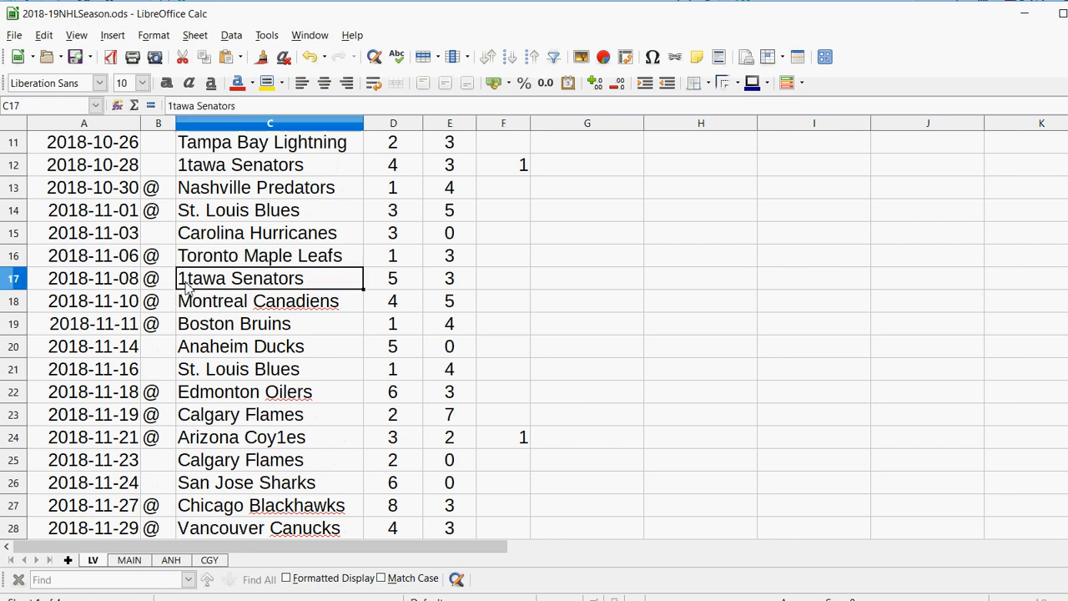
{"action": "scroll", "coordinate": [678, 236], "scroll_direction": "up", "scroll_amount": 3}
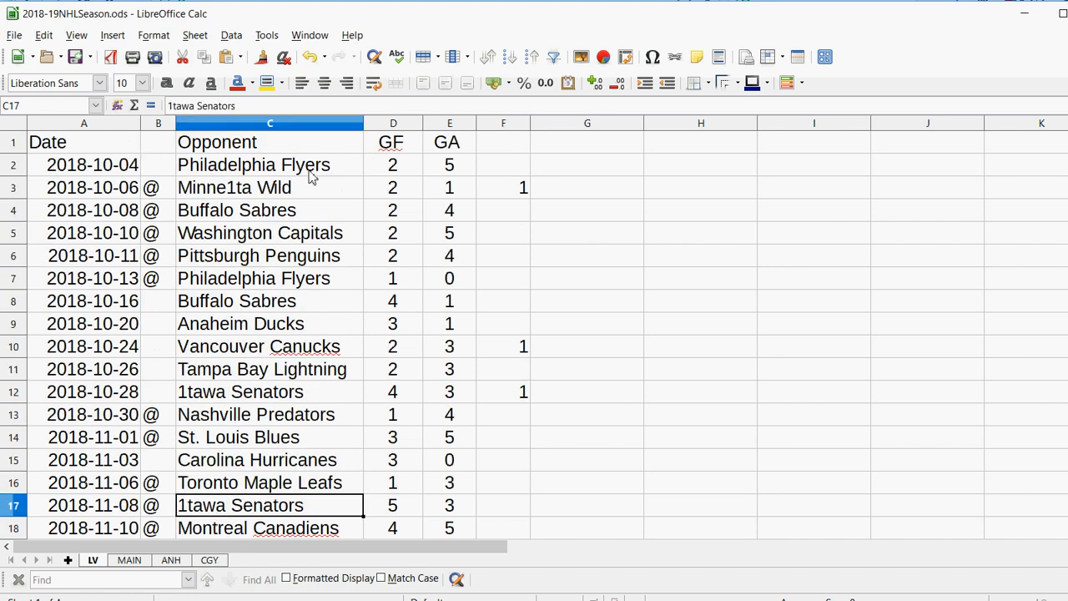
{"action": "left_click", "coordinate": [210, 192]}
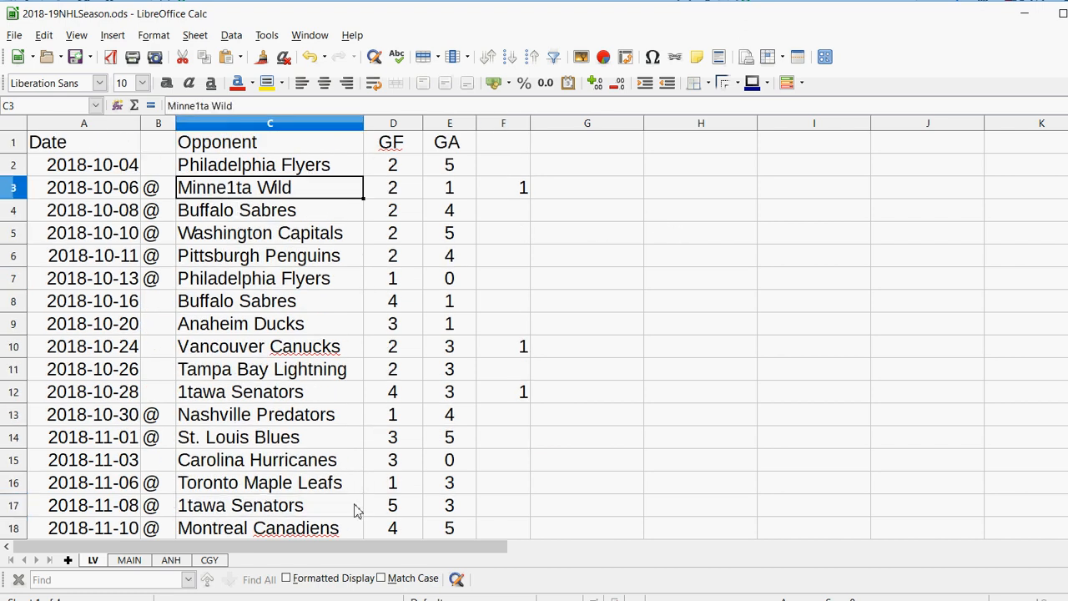
{"action": "left_click_drag", "start_coordinate": [305, 548], "coordinate": [240, 533]}
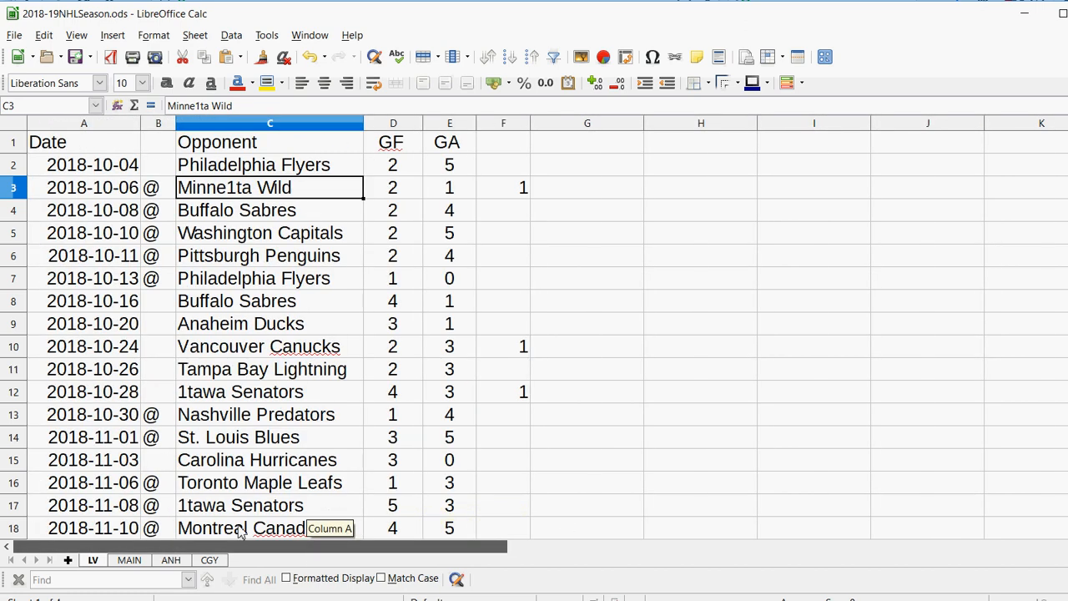
{"action": "left_click_drag", "start_coordinate": [100, 532], "coordinate": [66, 536]}
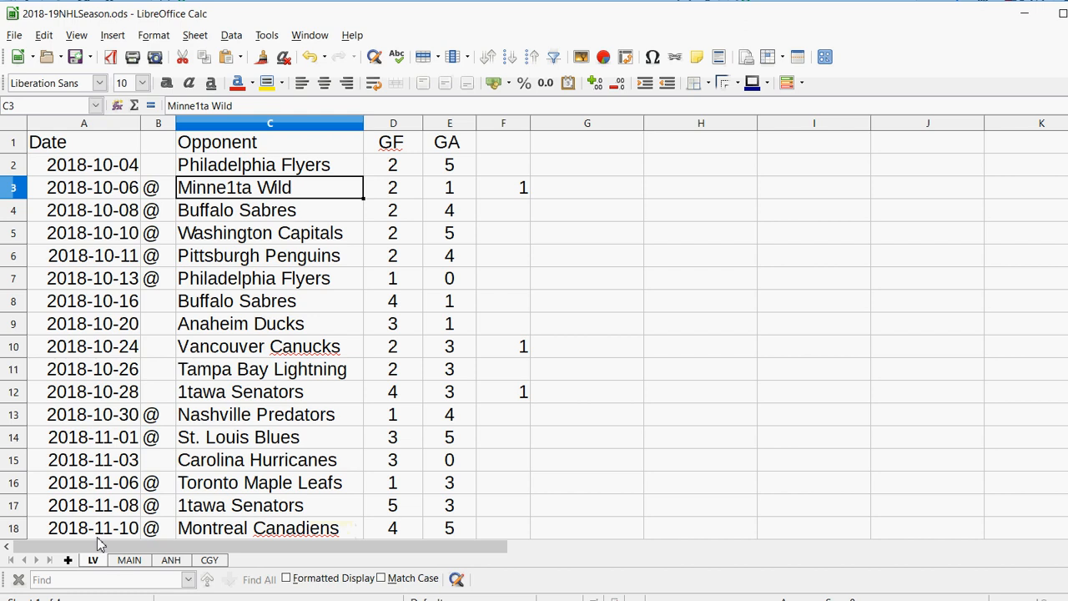
Step: Copy the statistics block H1:W110, starting at the NETWINS header, from the ANH sheet
{"action": "left_click", "coordinate": [171, 560]}
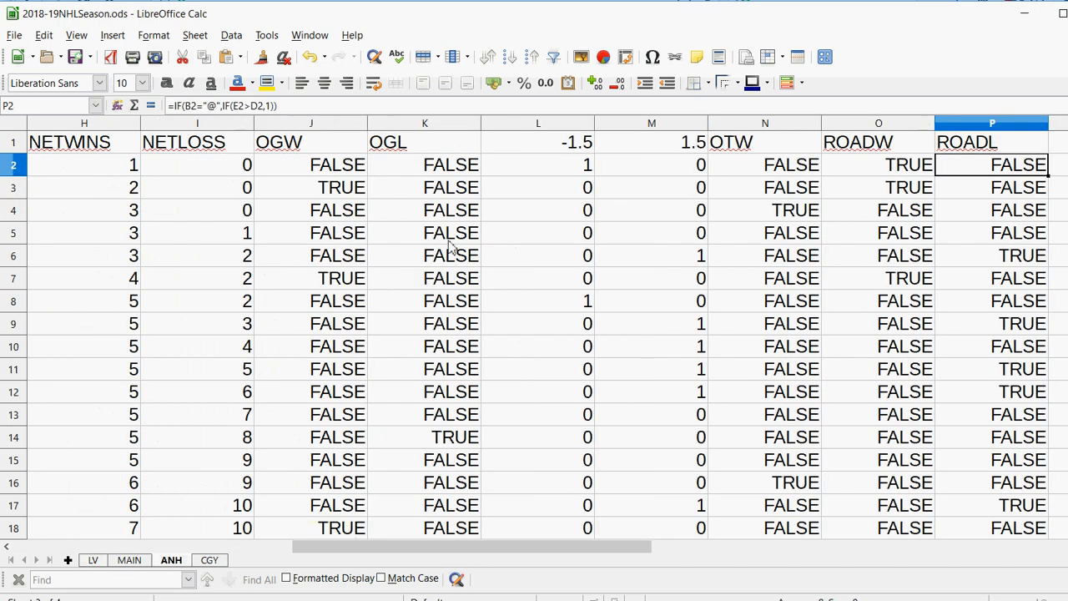
{"action": "left_click", "coordinate": [413, 529]}
{"action": "left_click_drag", "start_coordinate": [401, 547], "coordinate": [301, 553]}
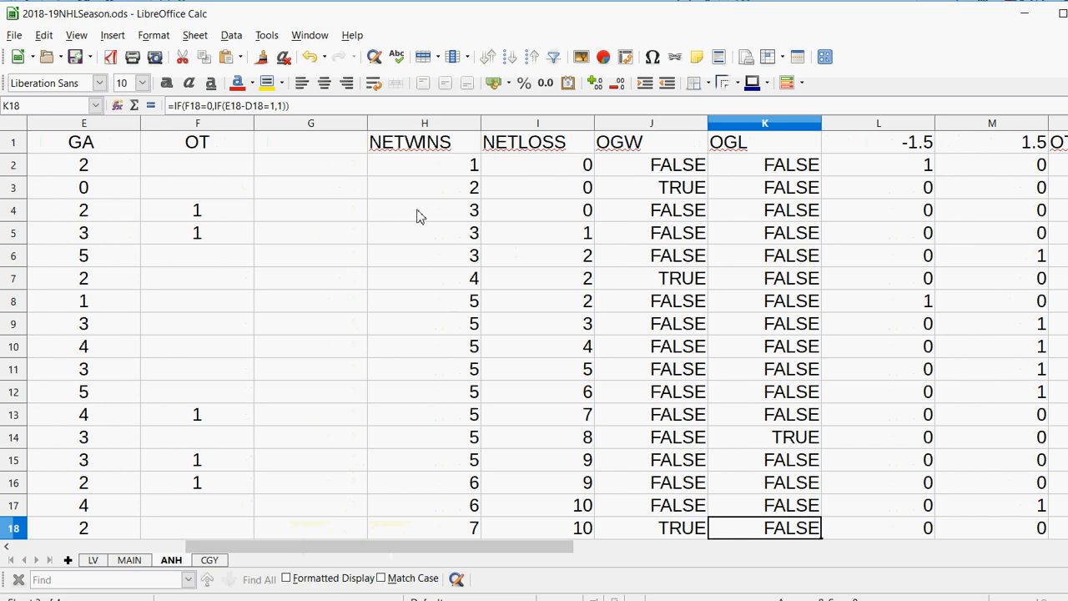
{"action": "left_click_drag", "start_coordinate": [426, 148], "coordinate": [102, 579]}
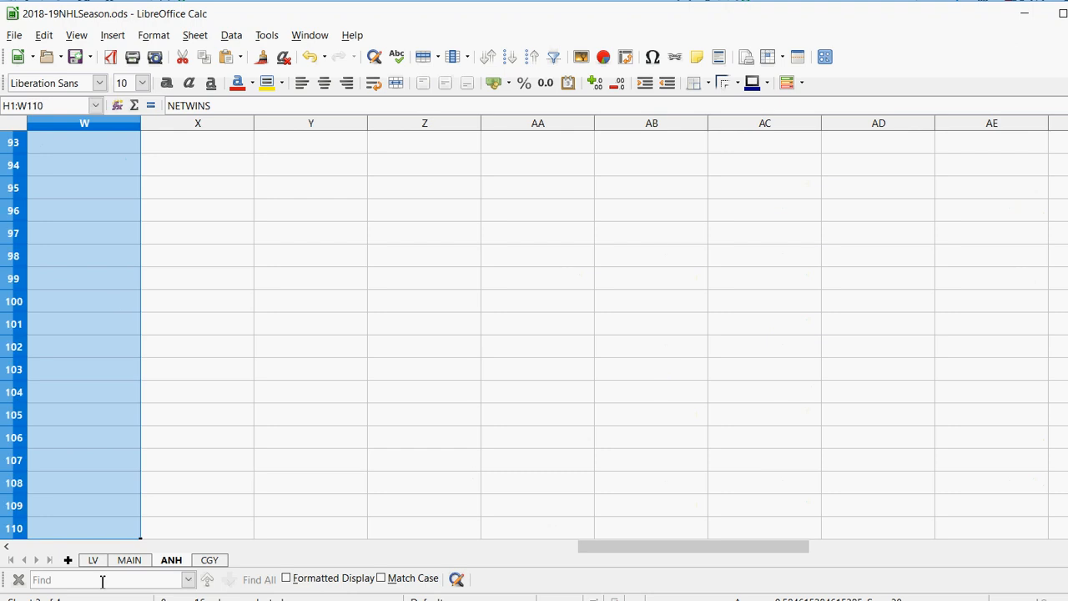
{"action": "right_click", "coordinate": [115, 429]}
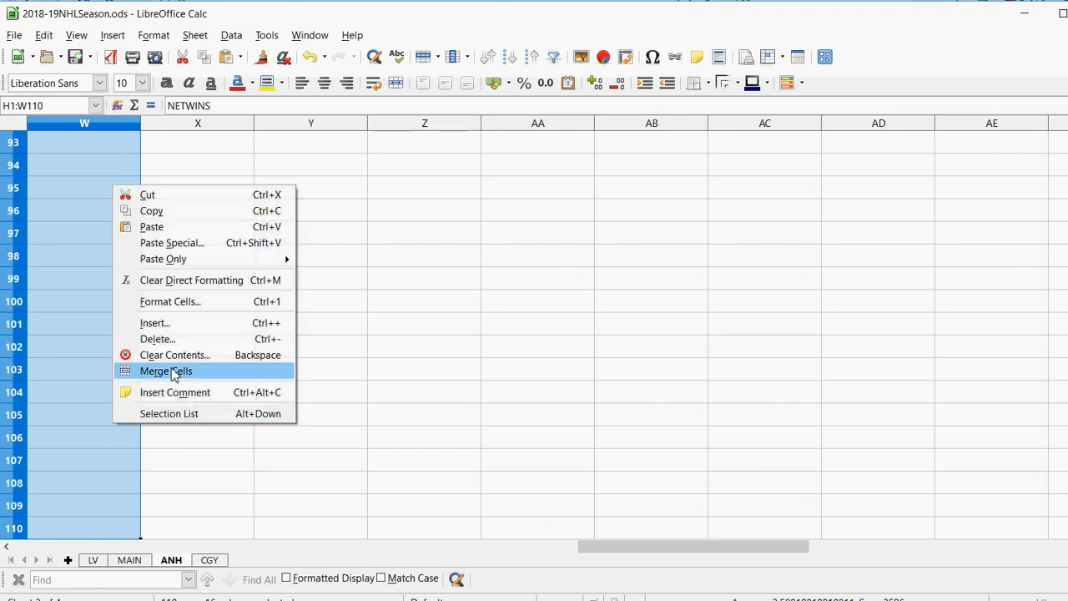
{"action": "left_click", "coordinate": [185, 217]}
Step: Paste the copied statistics columns at cell H1 of the LV sheet and move that sheet after CGY
{"action": "left_click_drag", "start_coordinate": [701, 548], "coordinate": [370, 493]}
{"action": "scroll", "coordinate": [348, 470], "scroll_direction": "up", "scroll_amount": 12}
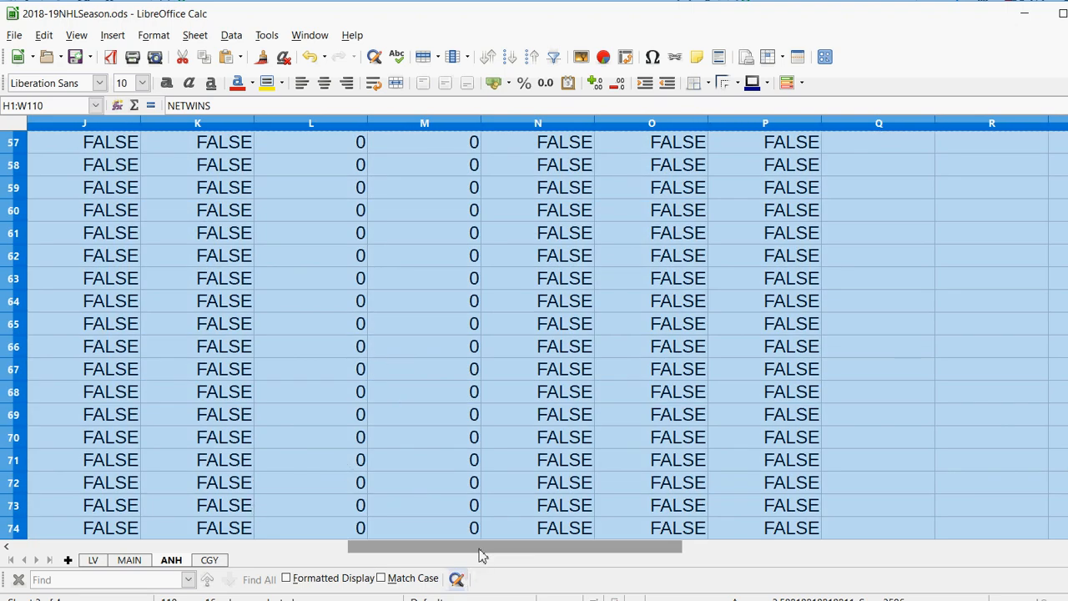
{"action": "left_click_drag", "start_coordinate": [479, 553], "coordinate": [342, 562]}
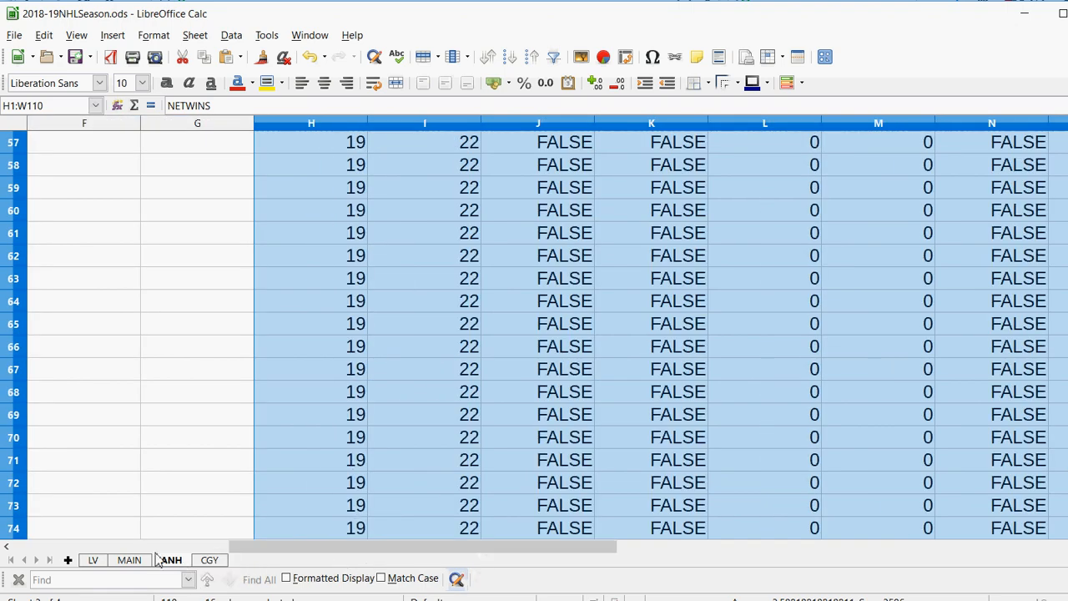
{"action": "left_click", "coordinate": [97, 560]}
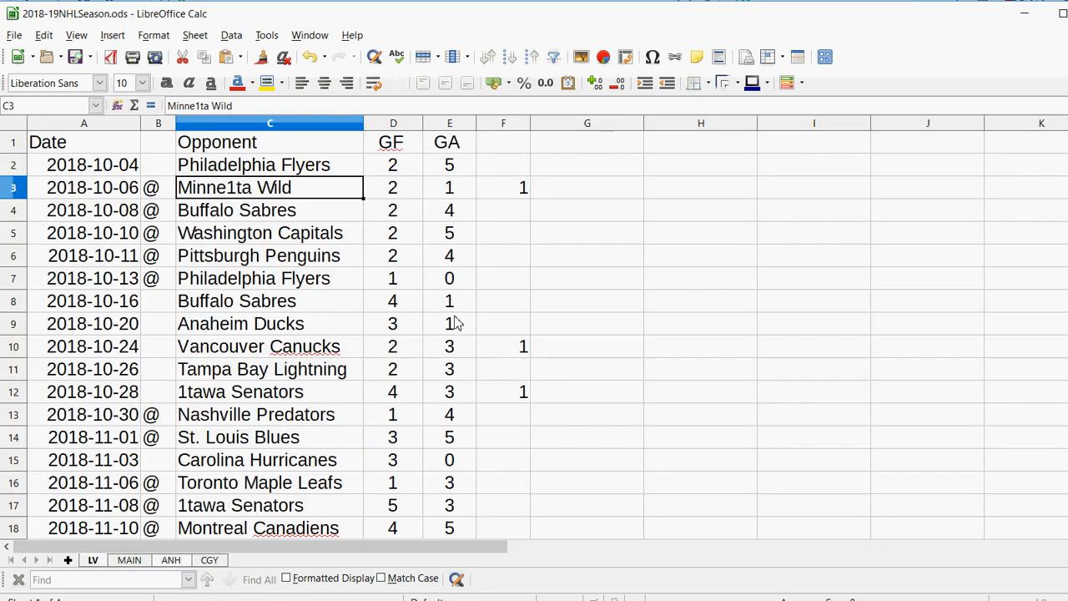
{"action": "left_click", "coordinate": [671, 150]}
{"action": "right_click", "coordinate": [674, 150]}
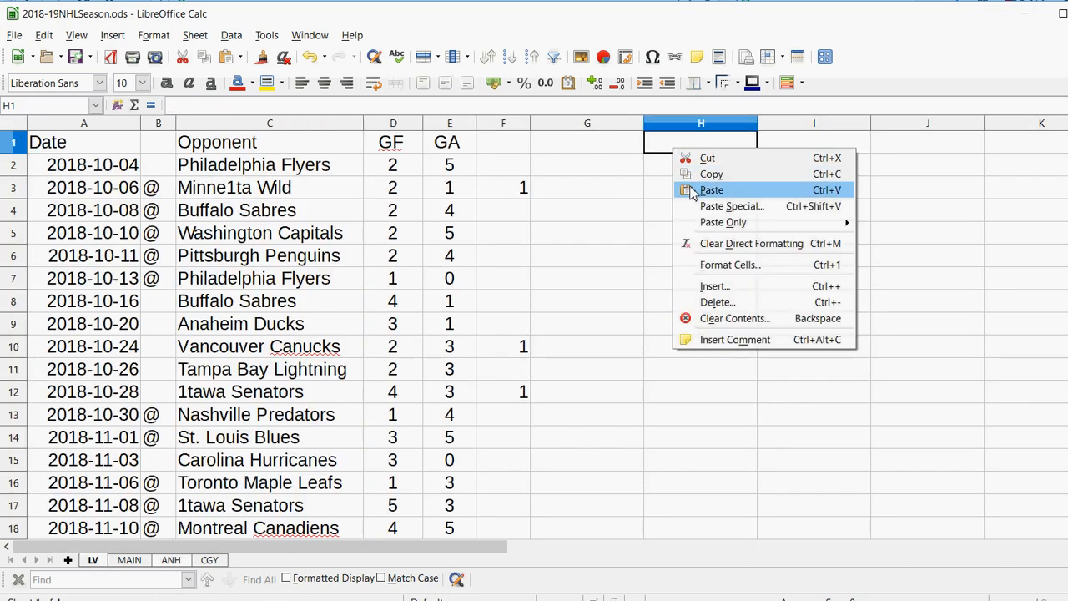
{"action": "left_click", "coordinate": [690, 191]}
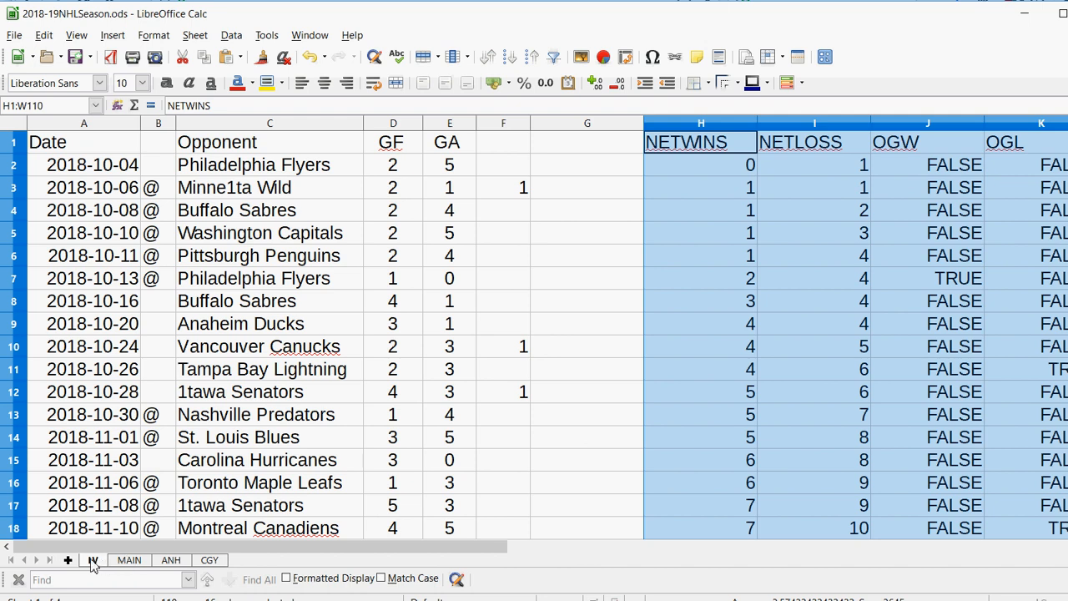
{"action": "left_click_drag", "start_coordinate": [92, 564], "coordinate": [264, 574]}
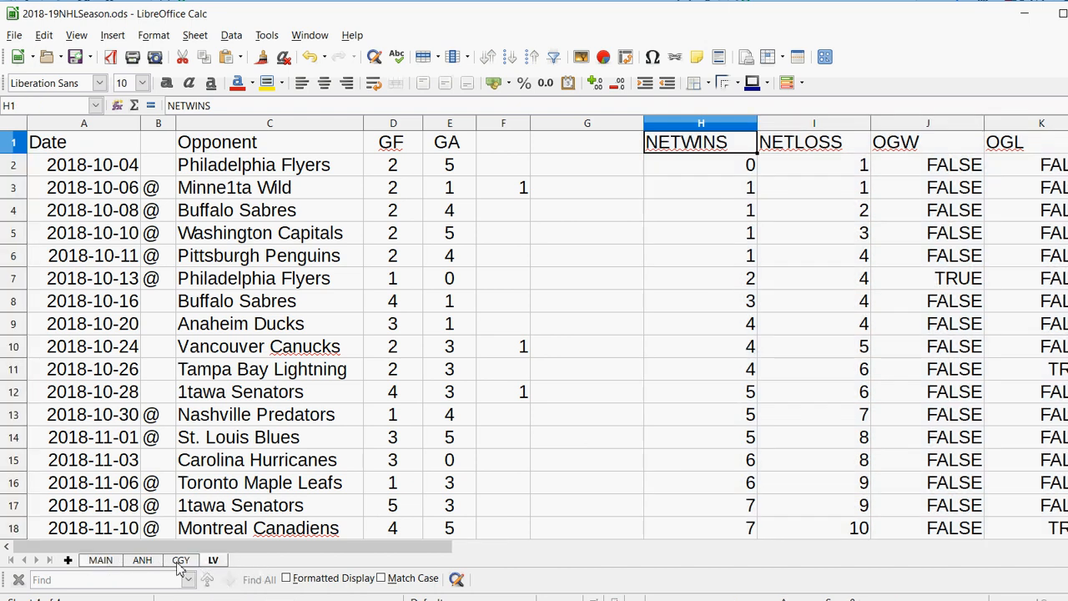
Step: Add the team name Las Vegas in cell A5 of the MAIN sheet, below Calgary
{"action": "left_click", "coordinate": [109, 564]}
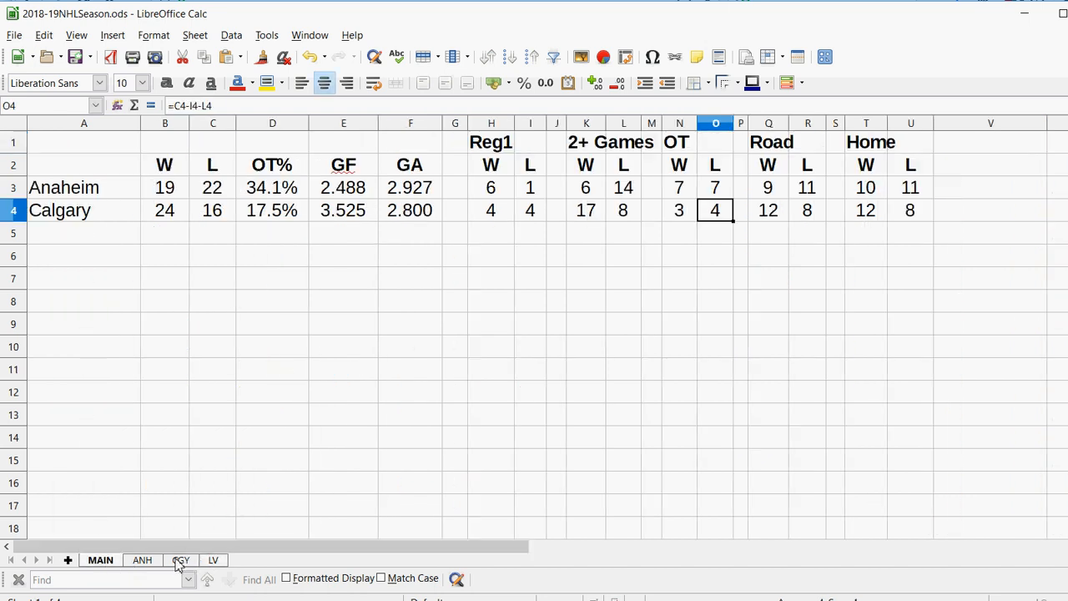
{"action": "left_click", "coordinate": [77, 238]}
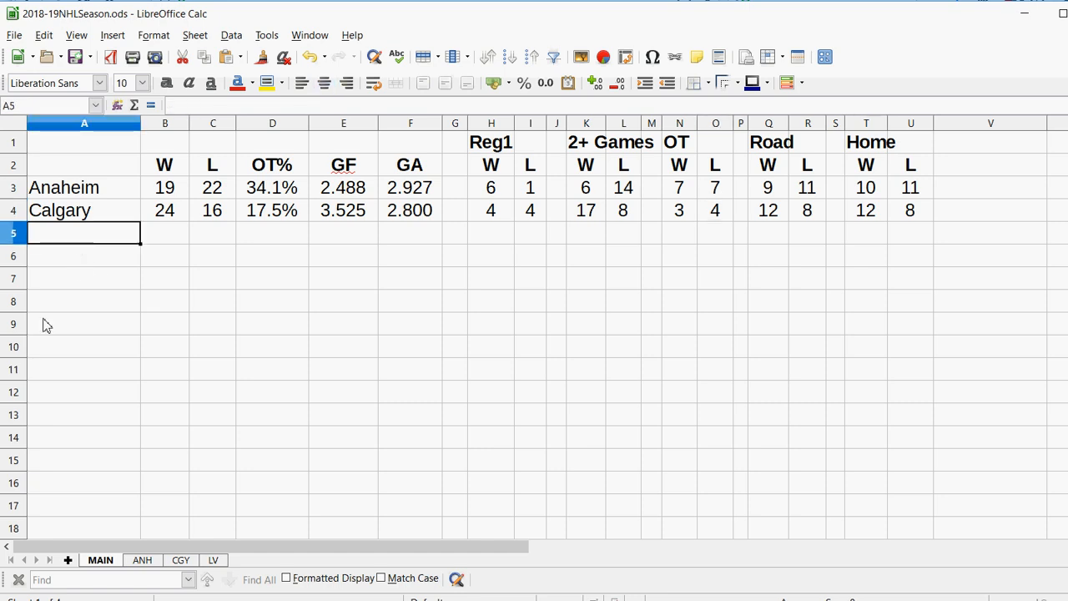
{"action": "key", "text": "F2"}
{"action": "type", "text": "Las "}
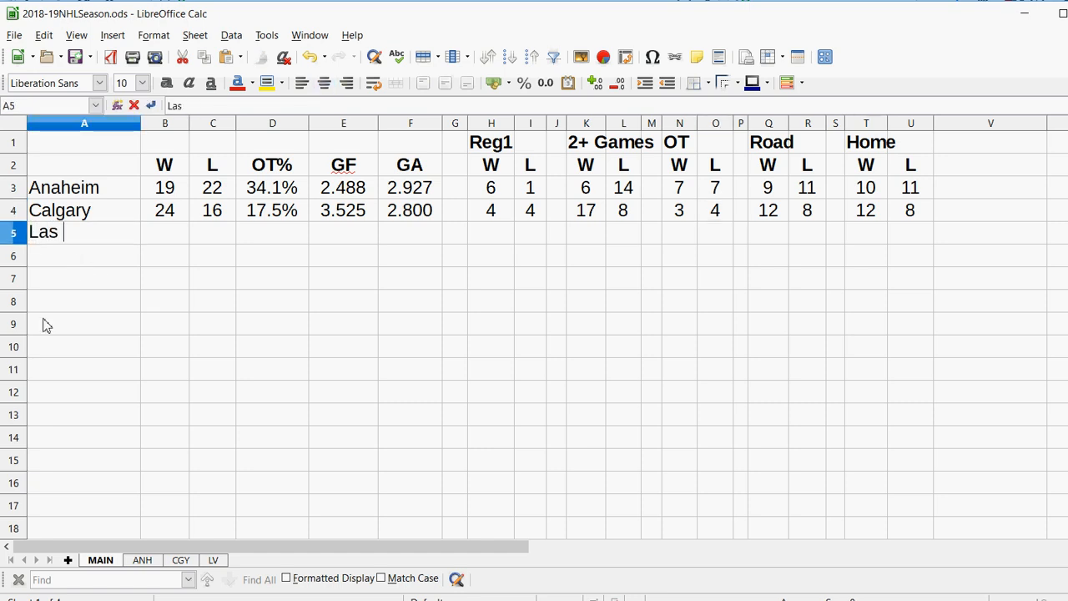
{"action": "type", "text": "Vegas"}
{"action": "key", "text": "Tab"}
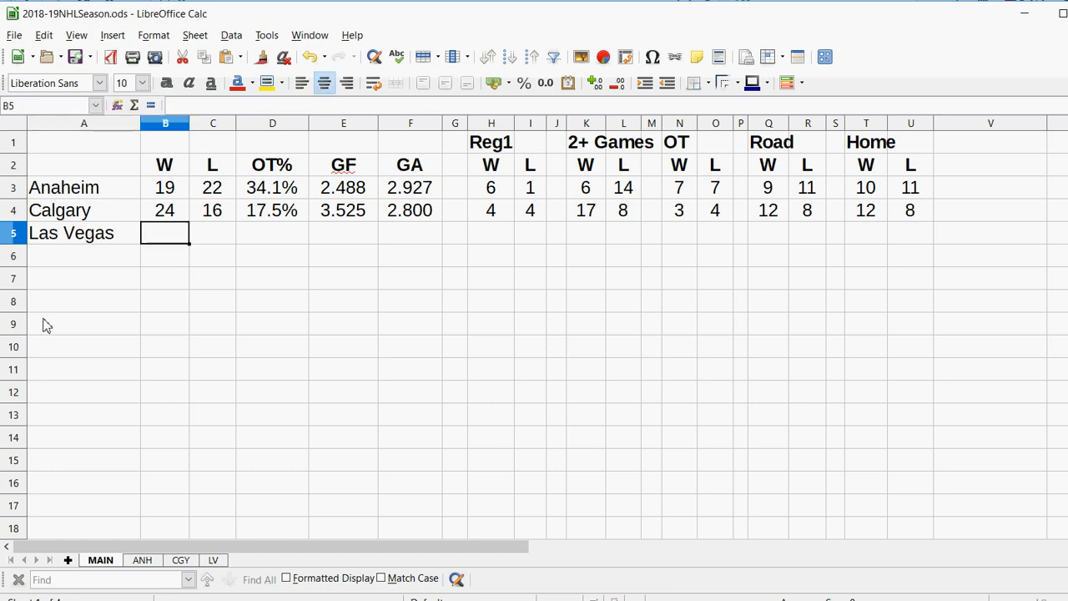
Step: Set the Las Vegas wins cell B5 on MAIN to reference the final NETWINS value, =$LV.H83
{"action": "type", "text": "="}
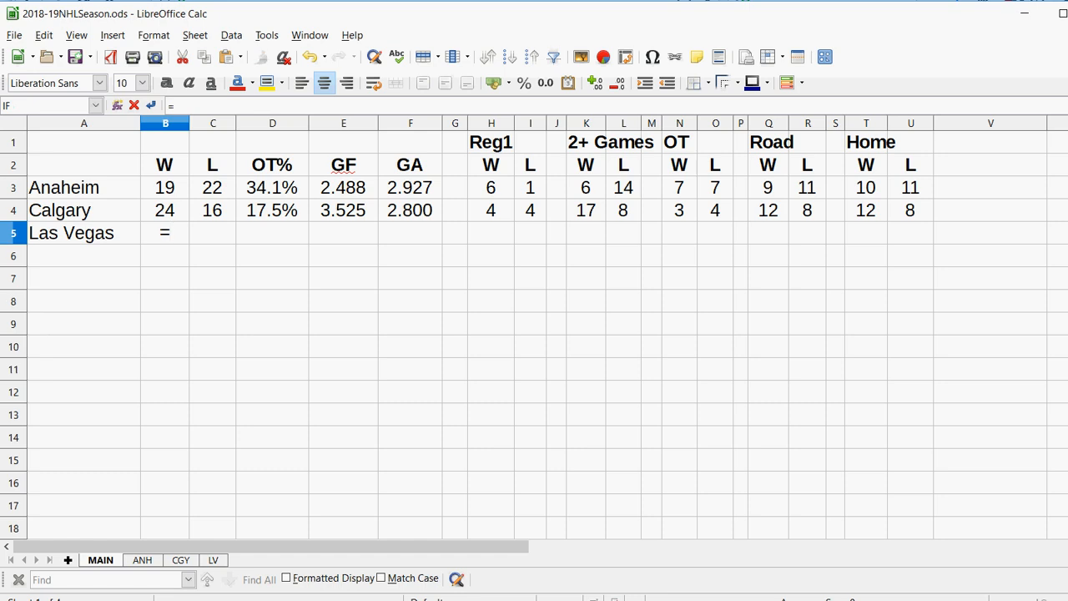
{"action": "left_click", "coordinate": [212, 560]}
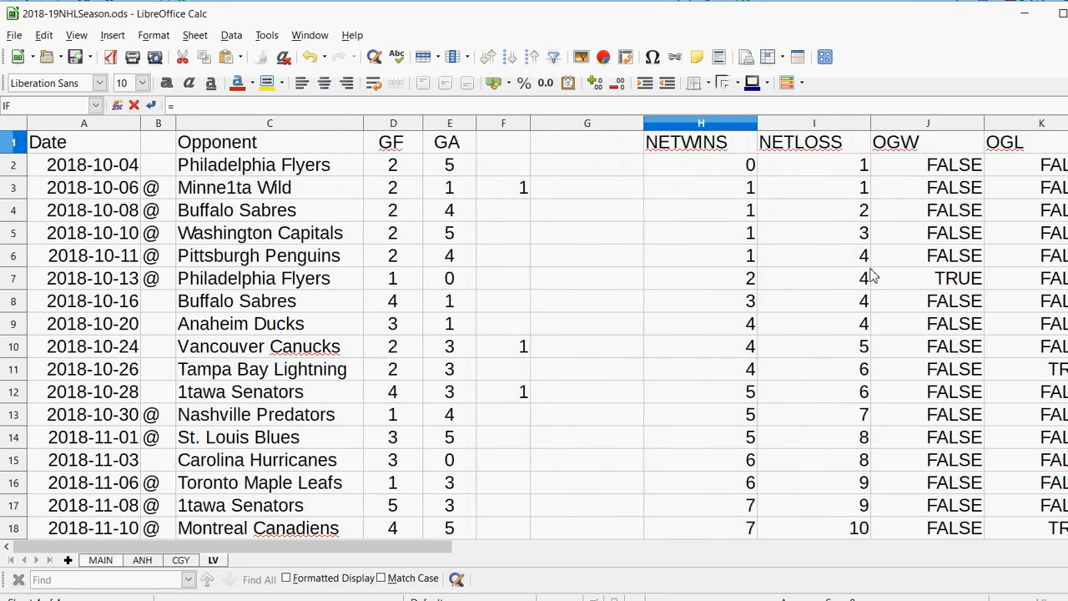
{"action": "left_click_drag", "start_coordinate": [1067, 144], "coordinate": [1067, 446]}
{"action": "left_click", "coordinate": [747, 281]}
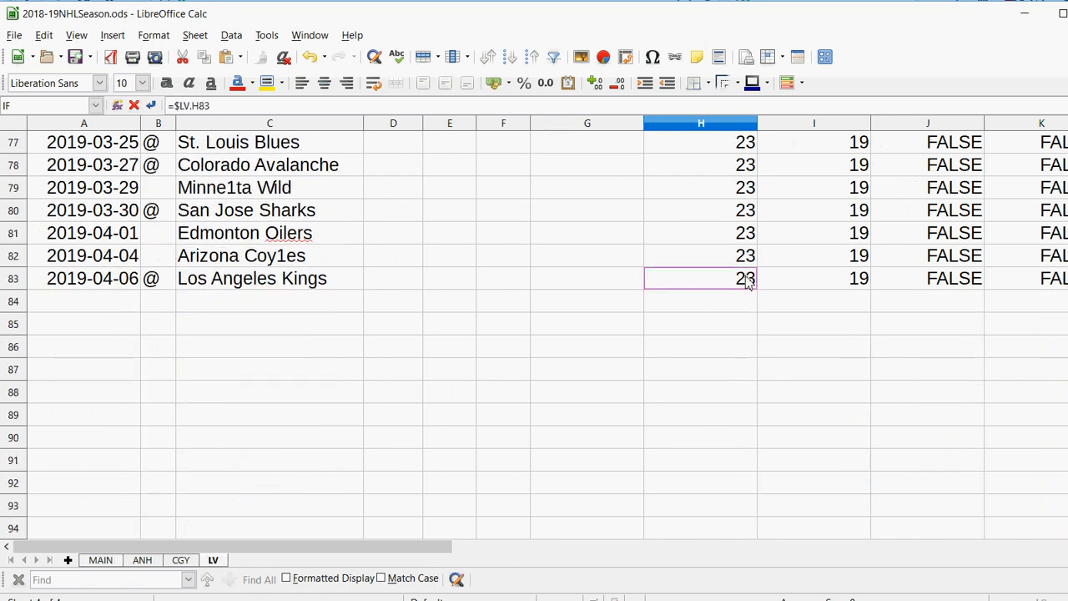
{"action": "key", "text": "Return"}
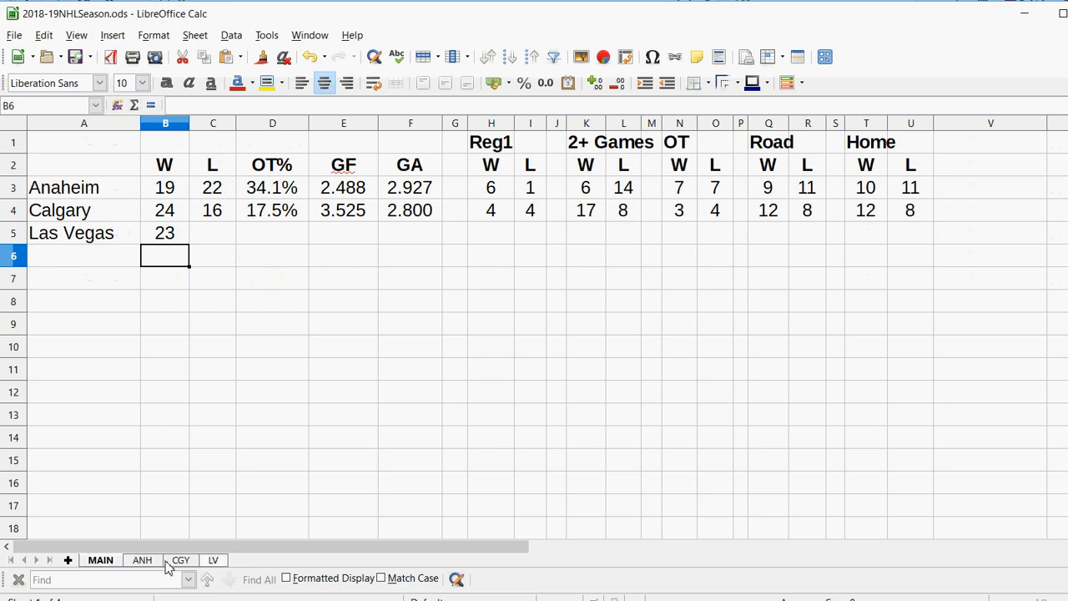
Step: Examine the start of the NETWINS column on the LV sheet, including the formula in H4
{"action": "left_click", "coordinate": [212, 560]}
{"action": "scroll", "coordinate": [857, 309], "scroll_direction": "up", "scroll_amount": 6}
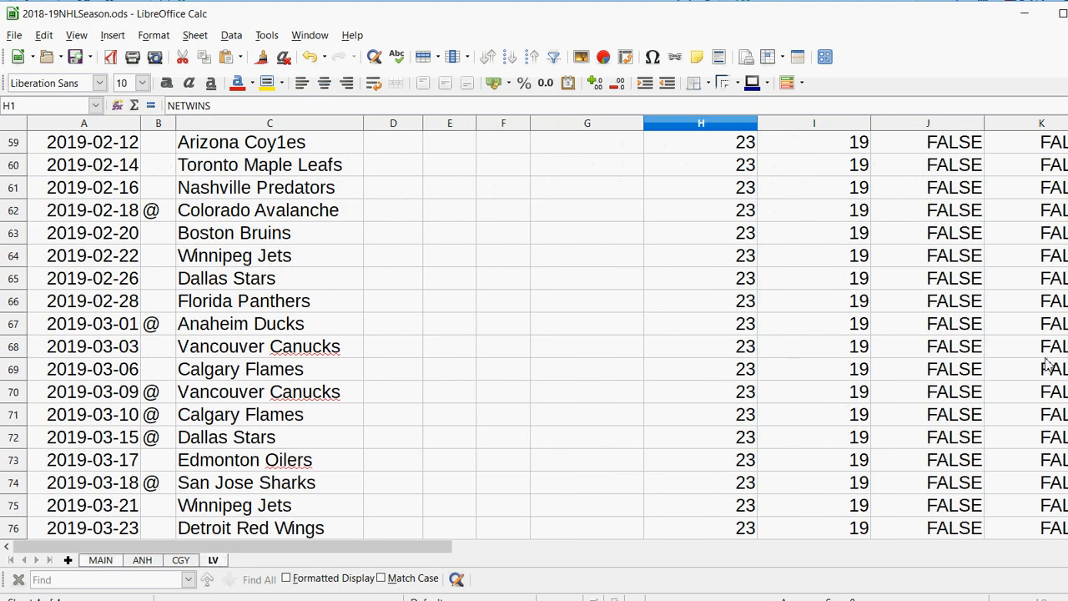
{"action": "scroll", "coordinate": [861, 243], "scroll_direction": "up", "scroll_amount": 19}
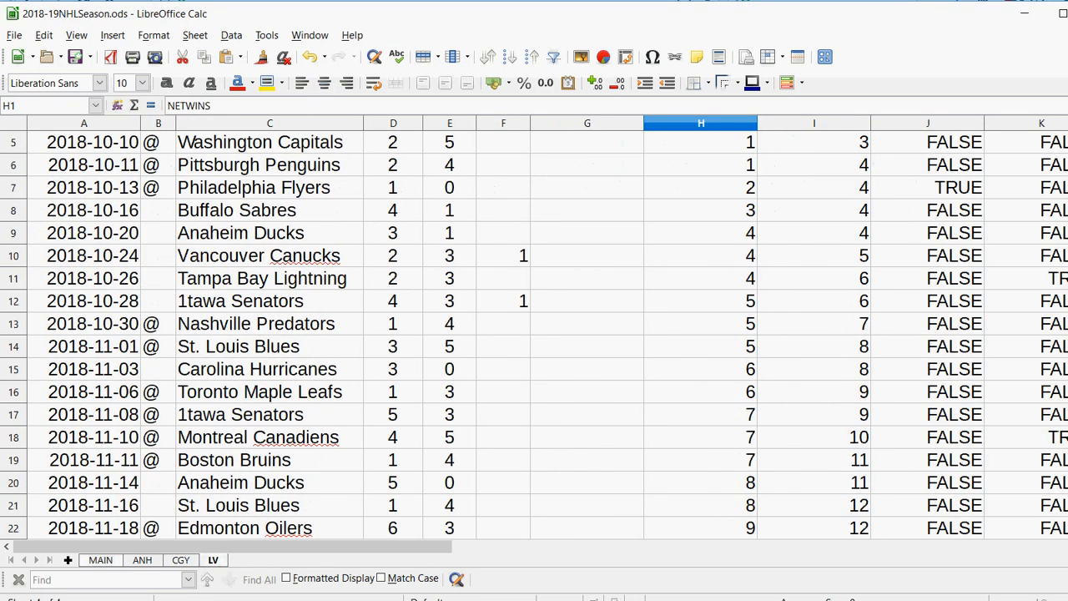
{"action": "left_click", "coordinate": [726, 211]}
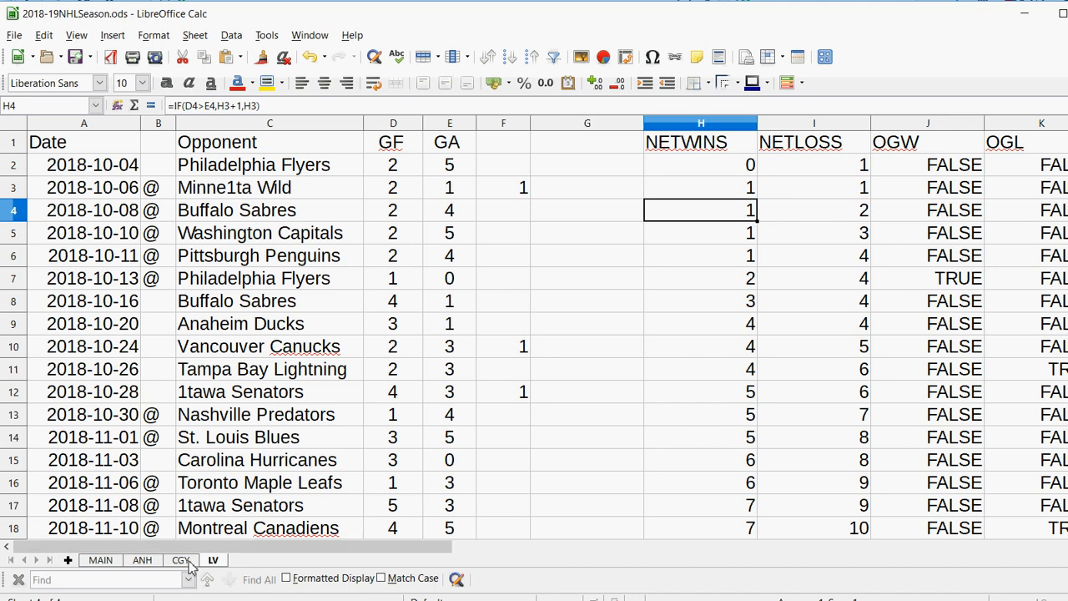
Step: Set the Las Vegas losses cell C5 on MAIN to reference the final NETLOSS value, =$LV.I83
{"action": "left_click", "coordinate": [107, 564]}
{"action": "left_click", "coordinate": [221, 237]}
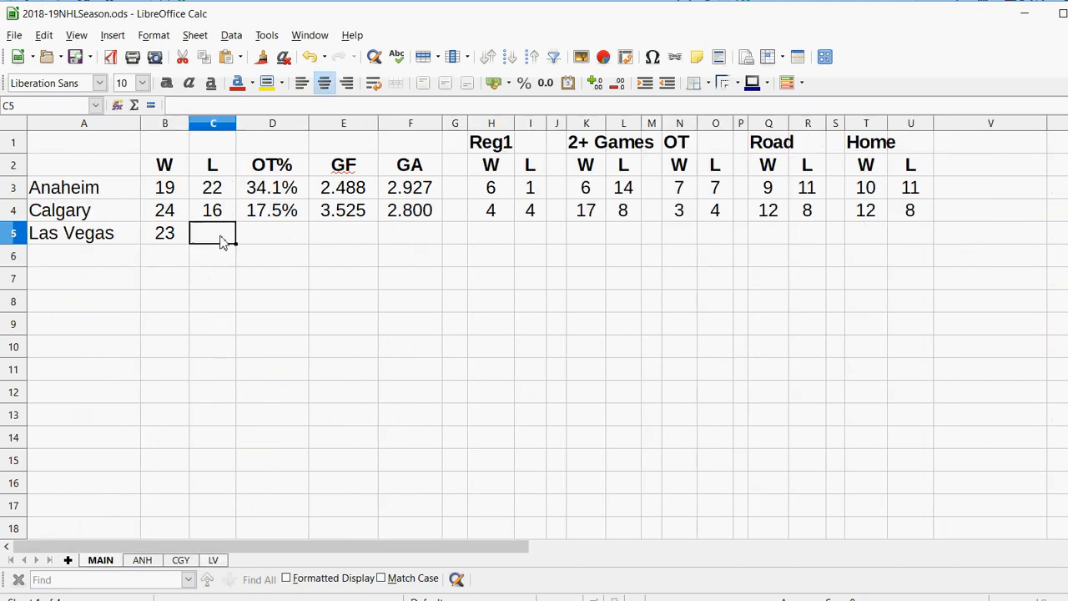
{"action": "type", "text": "="}
{"action": "left_click", "coordinate": [214, 560]}
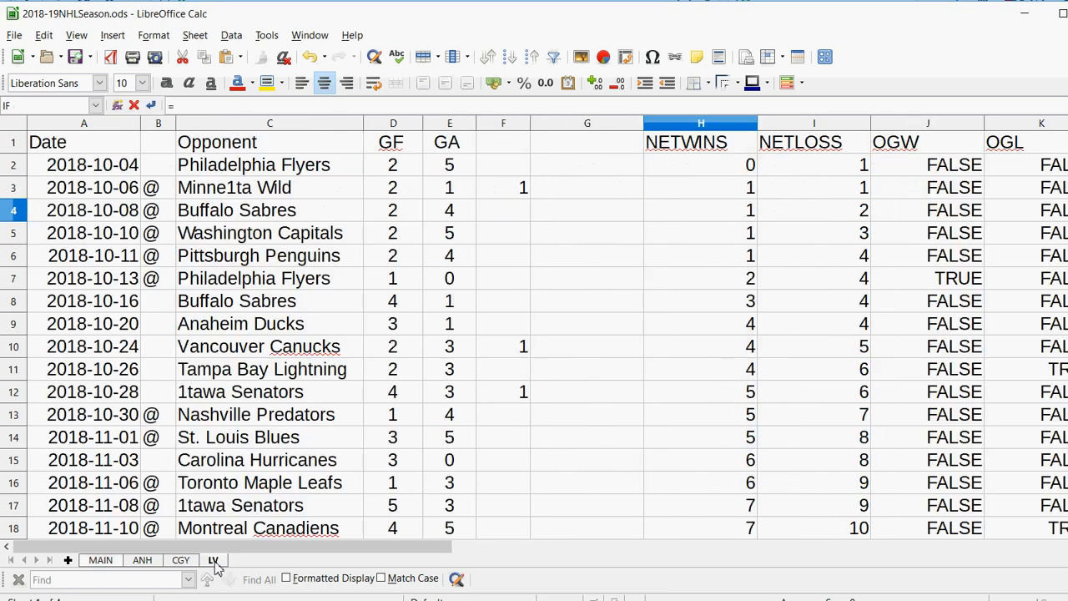
{"action": "scroll", "coordinate": [534, 334], "scroll_direction": "down", "scroll_amount": 20}
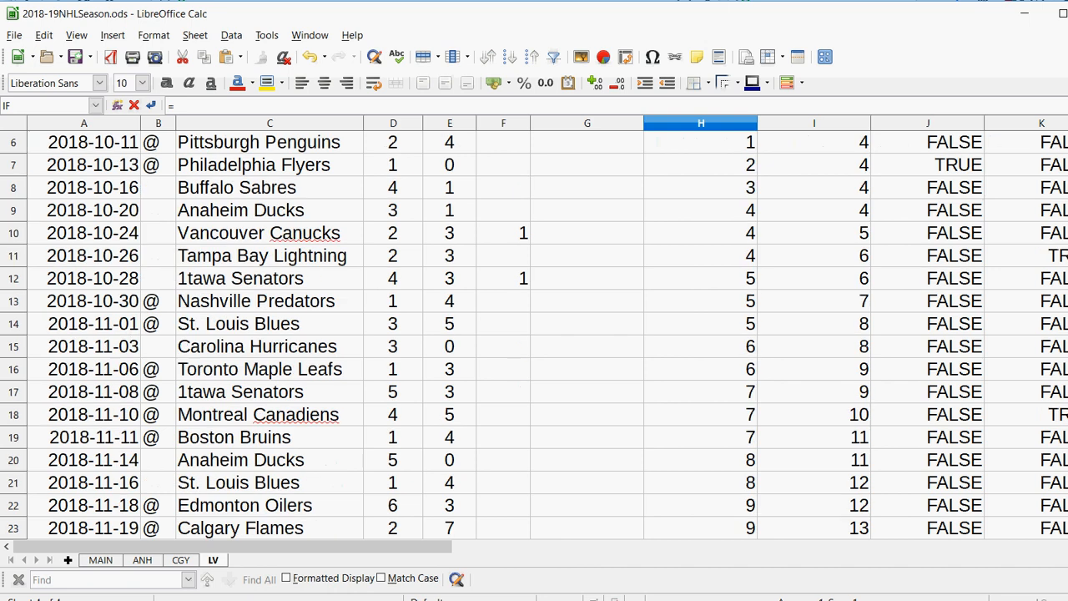
{"action": "left_click", "coordinate": [868, 265]}
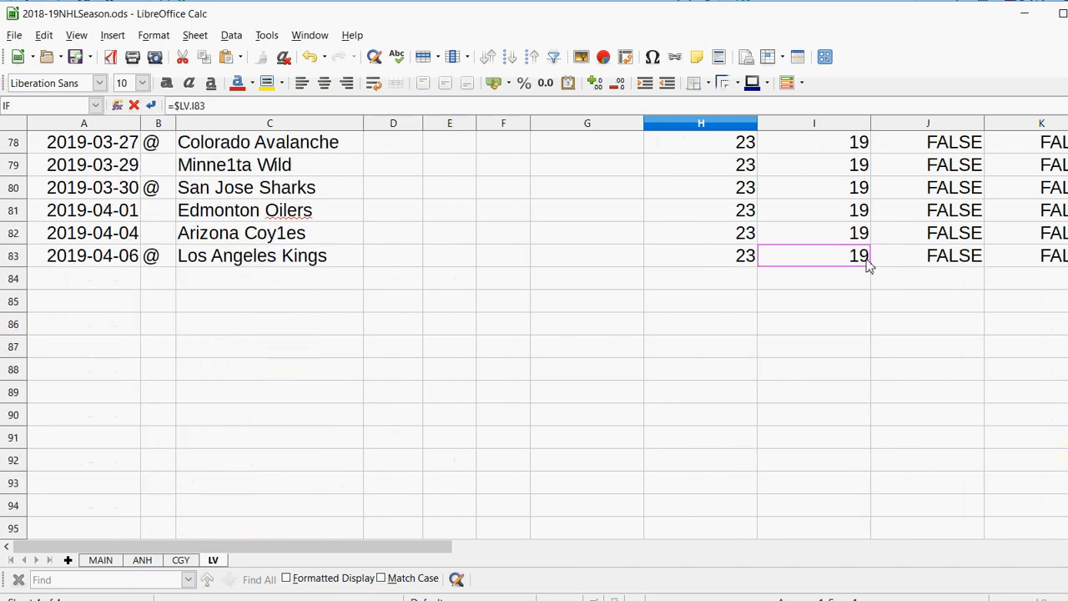
{"action": "key", "text": "Return"}
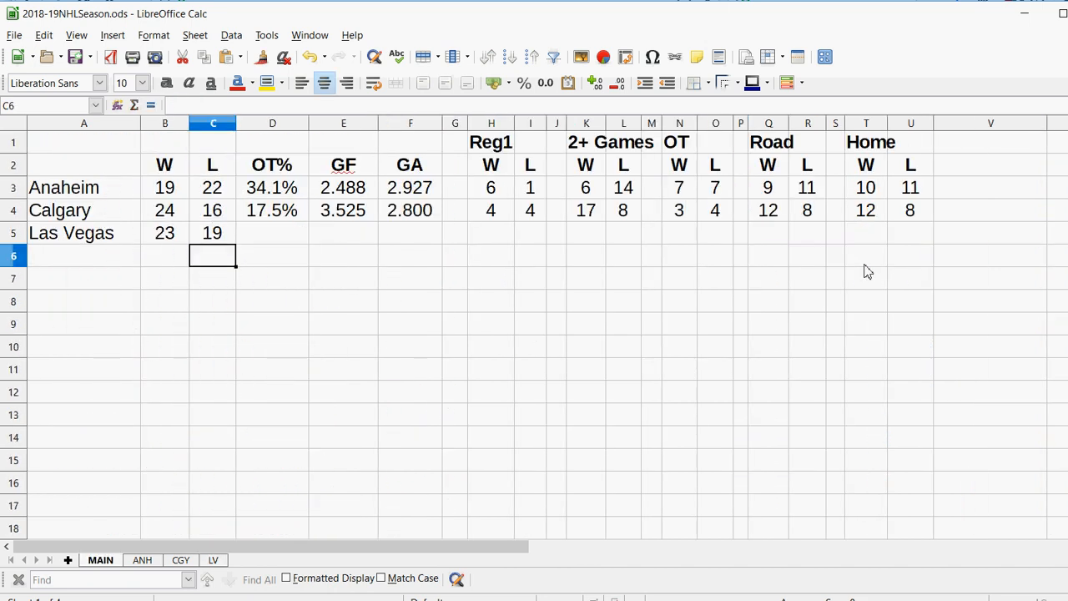
Step: Copy the text of Calgary's OT% formula from cell D4 on MAIN, leaving that cell unchanged
{"action": "left_click", "coordinate": [251, 221]}
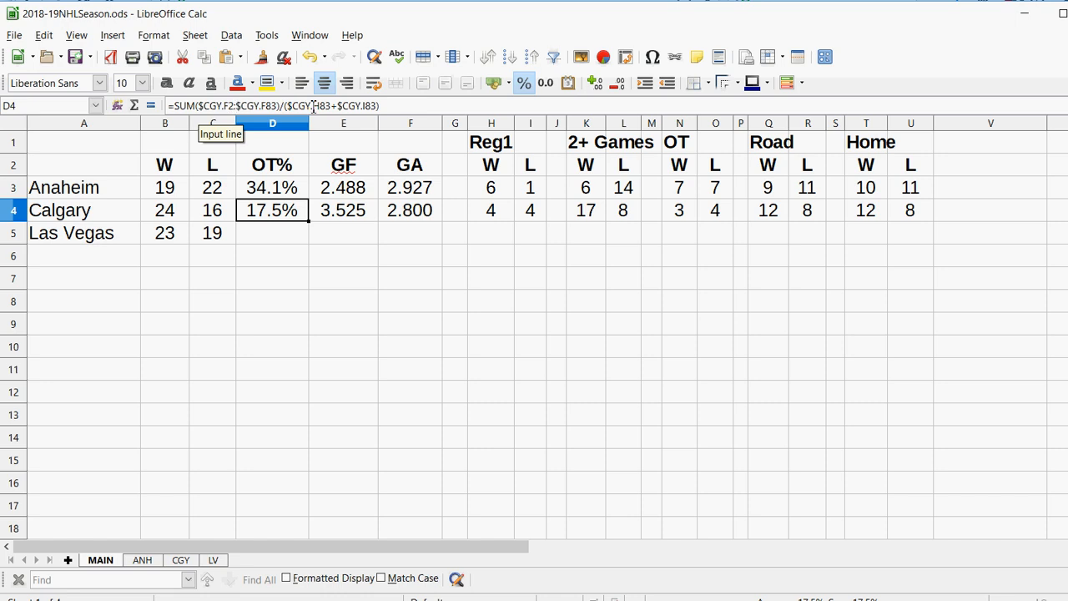
{"action": "left_click", "coordinate": [394, 104]}
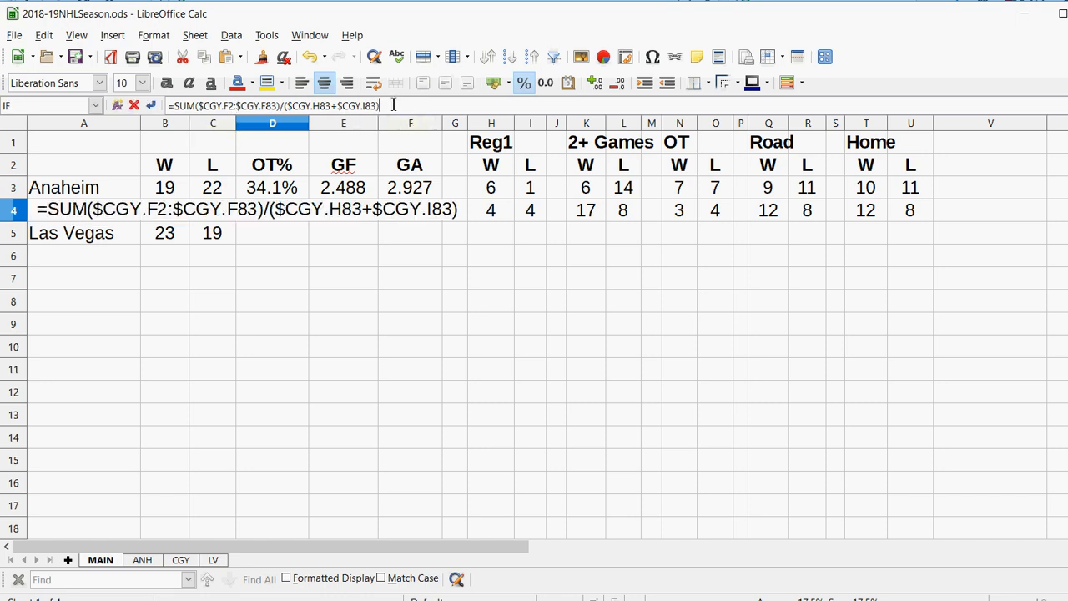
{"action": "key", "text": "ctrl+a"}
{"action": "key", "text": "ctrl+c"}
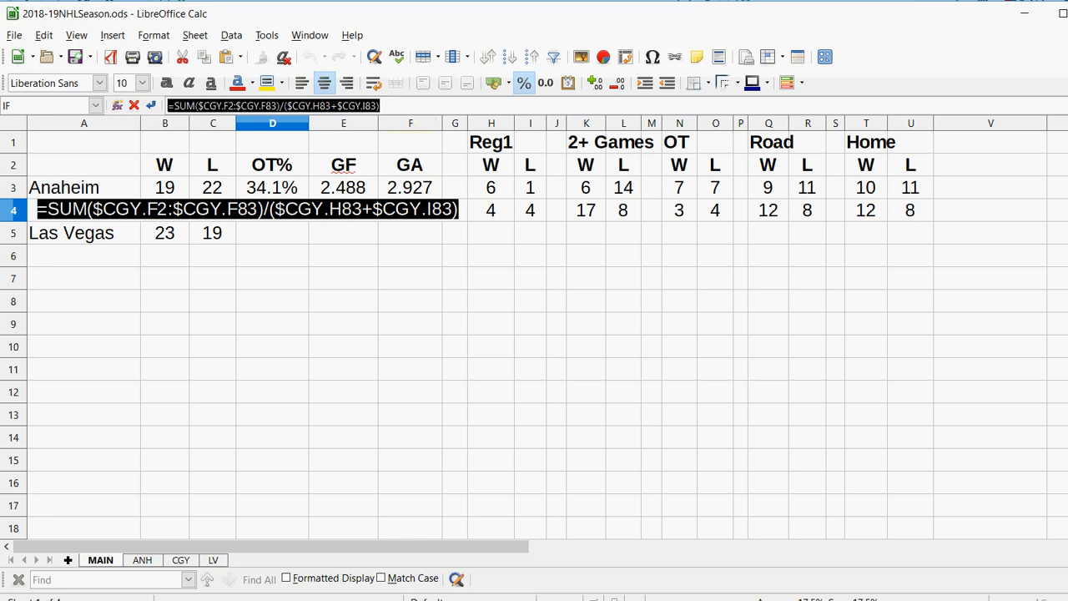
{"action": "key", "text": "Return"}
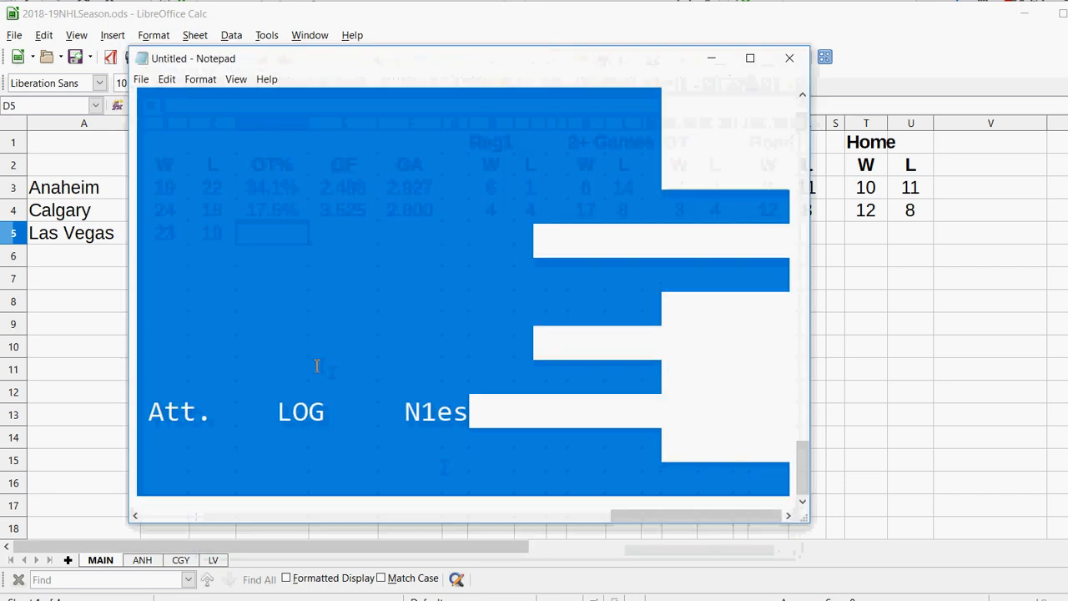
Step: In Notepad, clear the old text, paste the copied OT% formula and move the window below the MAIN table rows
{"action": "key", "text": "Delete"}
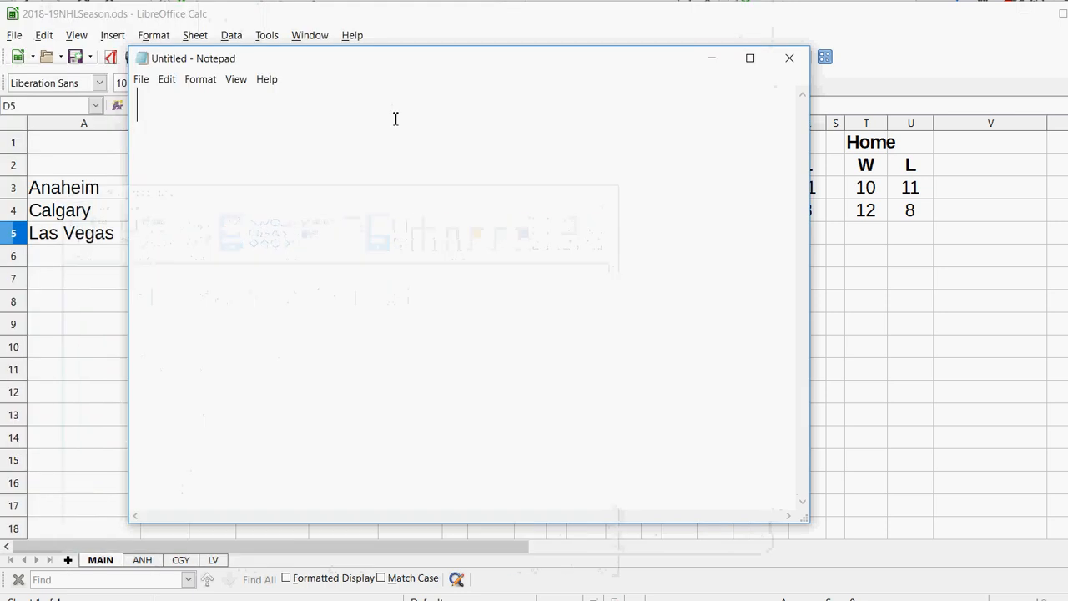
{"action": "right_click", "coordinate": [261, 166]}
{"action": "left_click", "coordinate": [300, 232]}
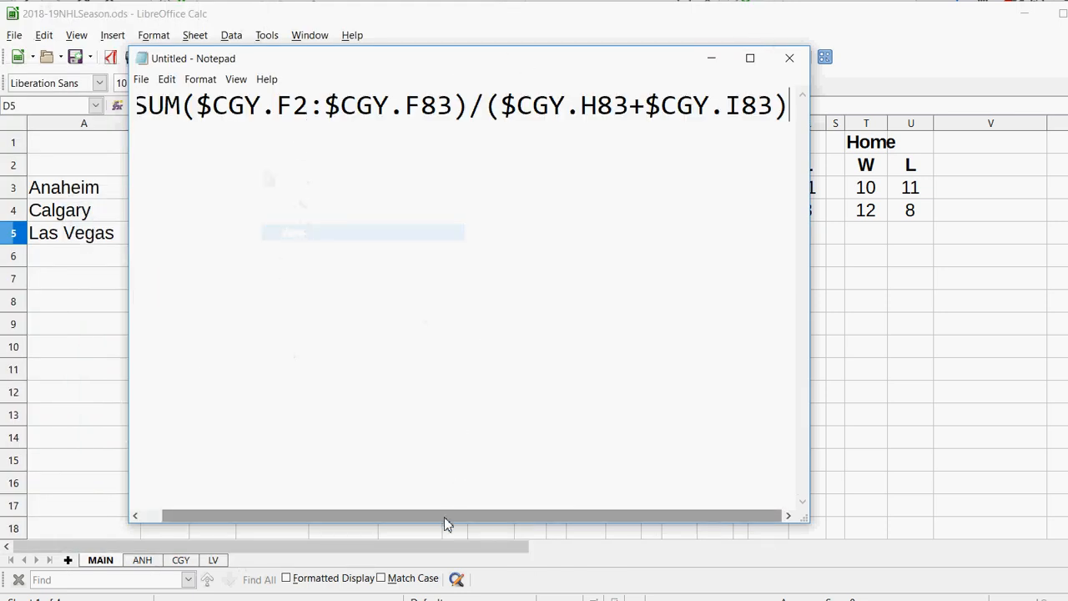
{"action": "left_click_drag", "start_coordinate": [444, 516], "coordinate": [233, 518]}
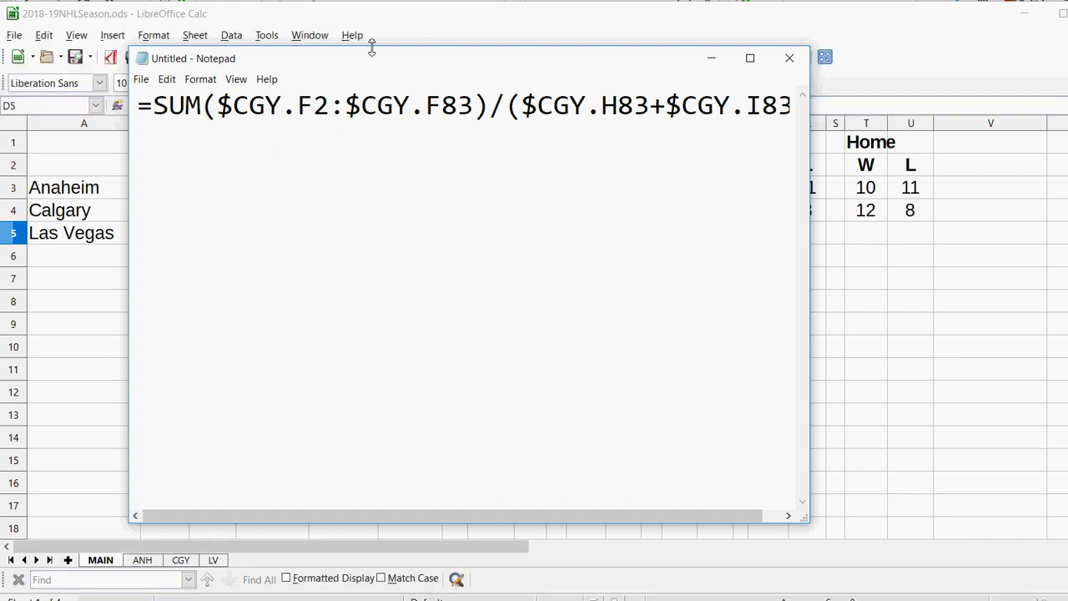
{"action": "left_click_drag", "start_coordinate": [364, 64], "coordinate": [364, 306]}
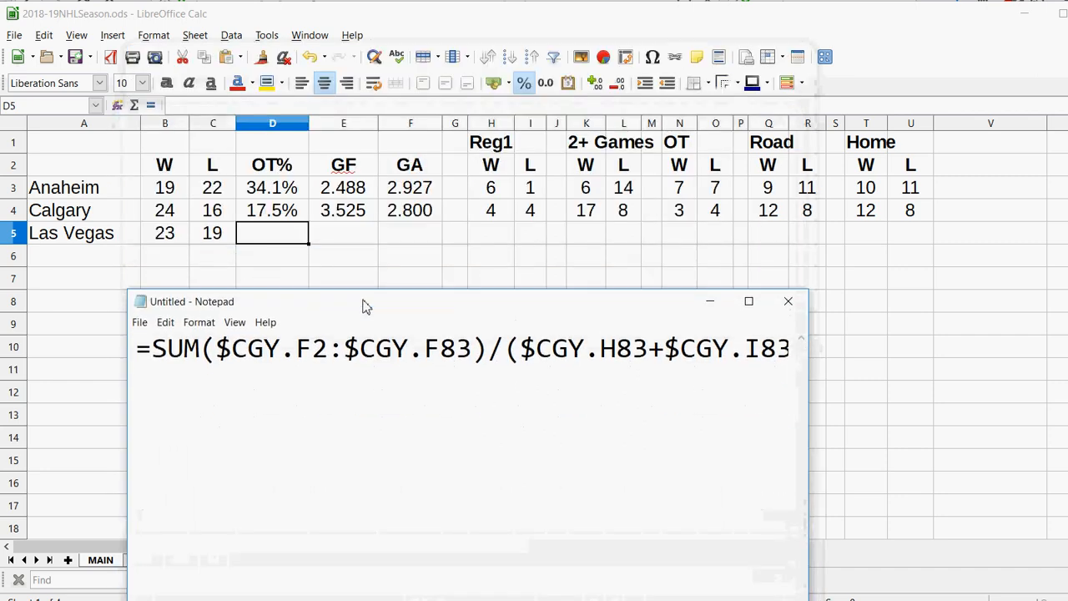
Step: Examine the overtime marks in column F of the CGY sheet that the OT% formula sums
{"action": "left_click", "coordinate": [86, 460]}
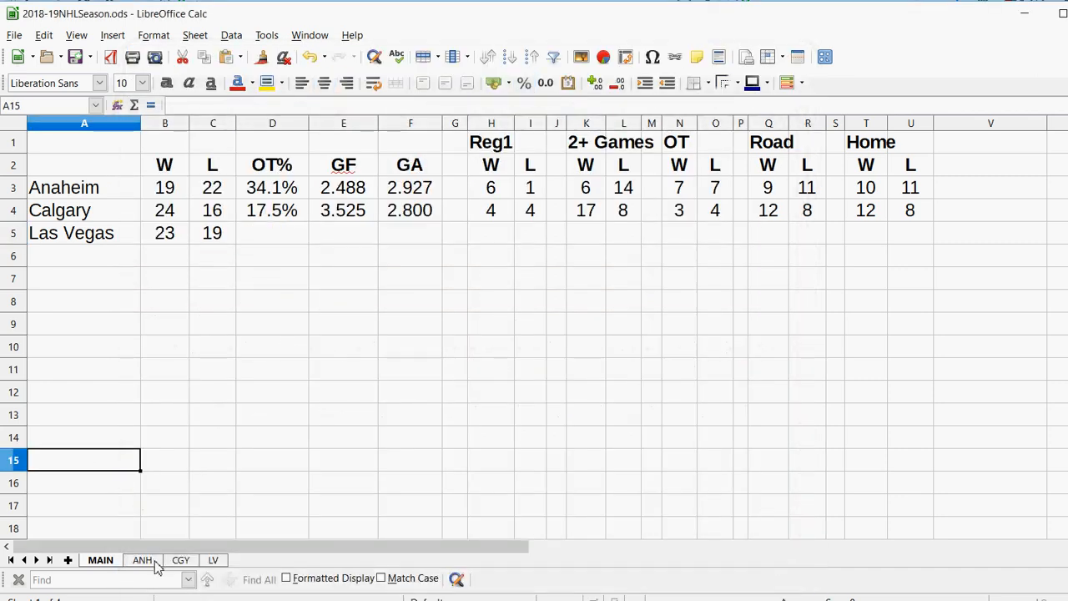
{"action": "left_click", "coordinate": [181, 559]}
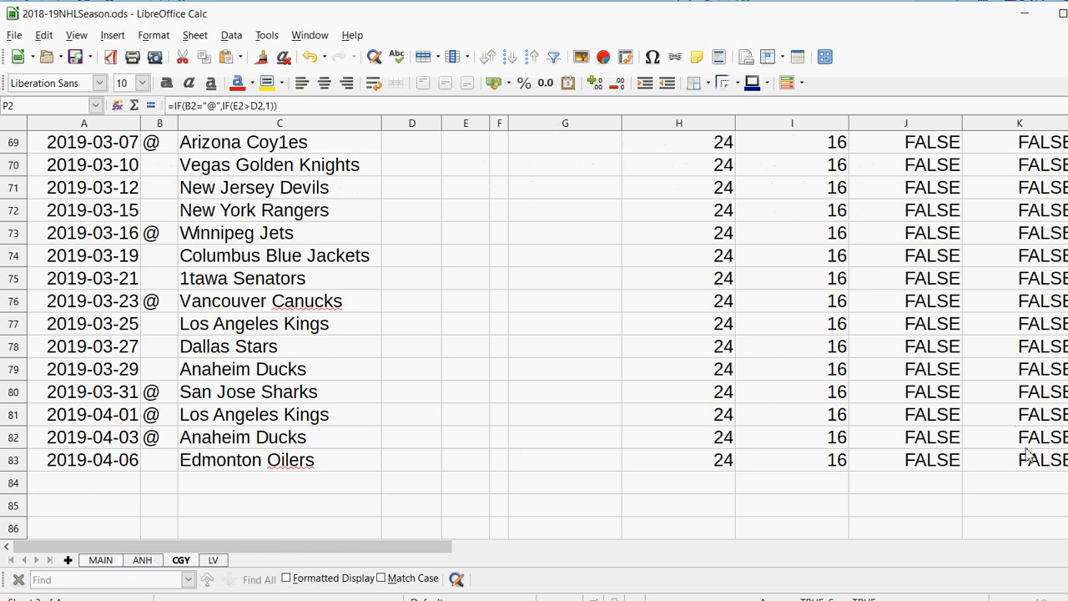
{"action": "scroll", "coordinate": [534, 334], "scroll_direction": "up", "scroll_amount": 20}
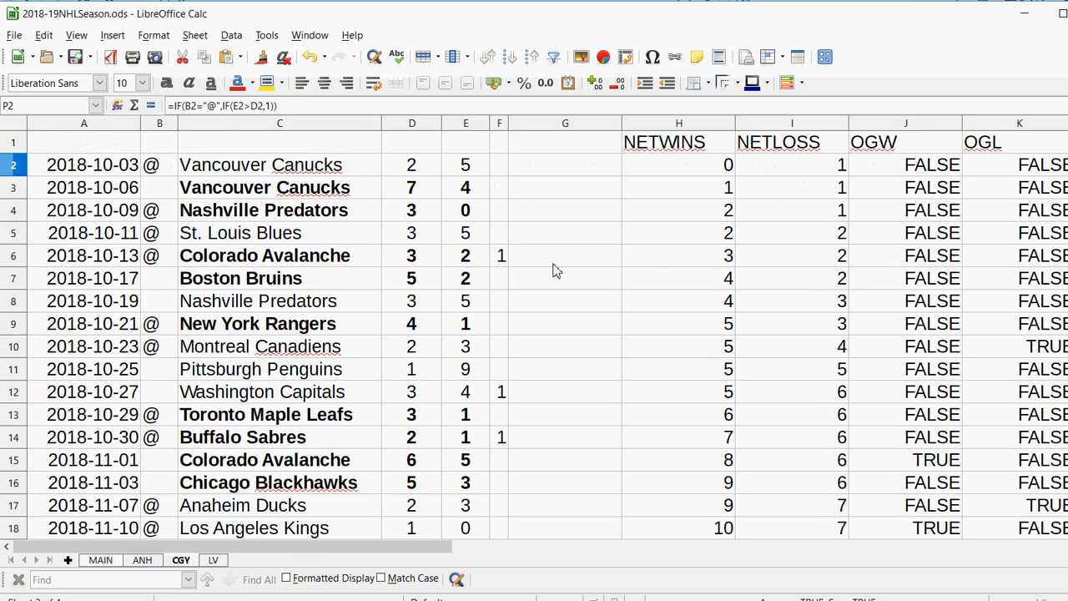
{"action": "left_click", "coordinate": [502, 258]}
{"action": "left_click", "coordinate": [510, 393]}
{"action": "left_click", "coordinate": [499, 395]}
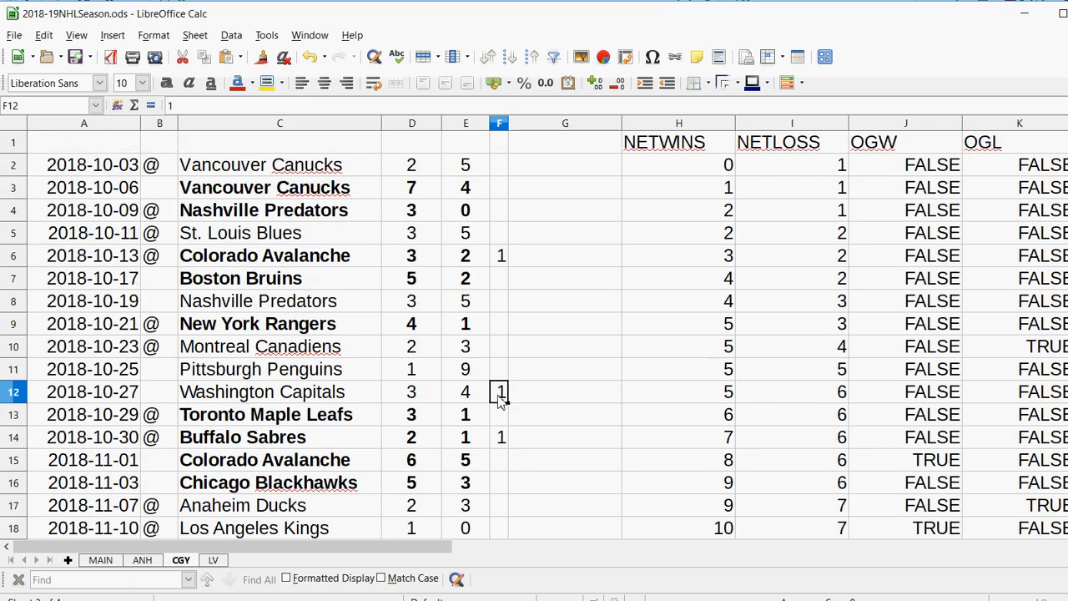
{"action": "left_click", "coordinate": [500, 439]}
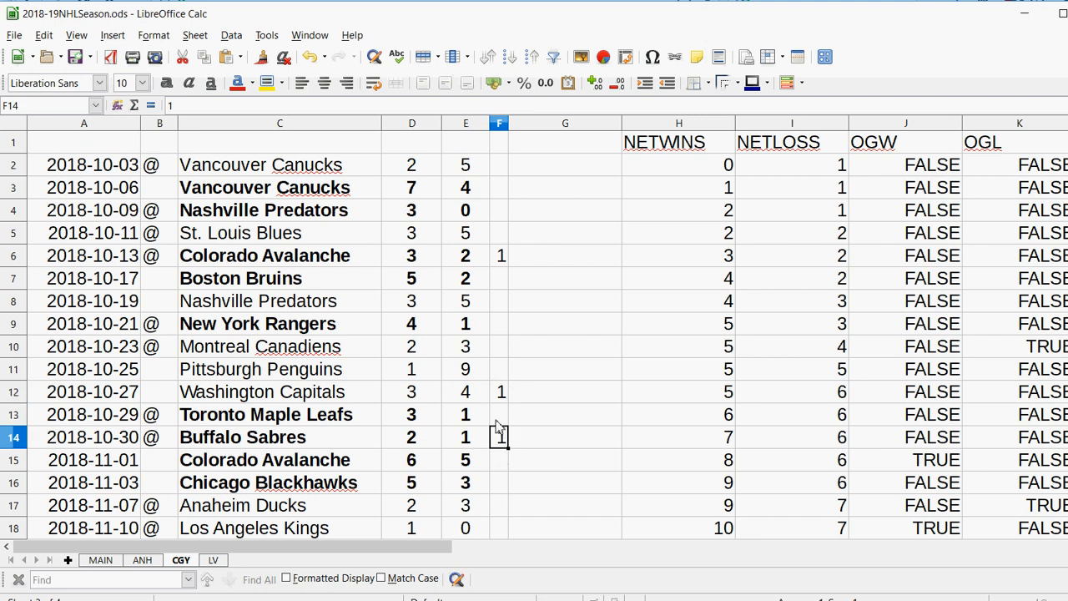
{"action": "scroll", "coordinate": [497, 427], "scroll_direction": "down", "scroll_amount": 2}
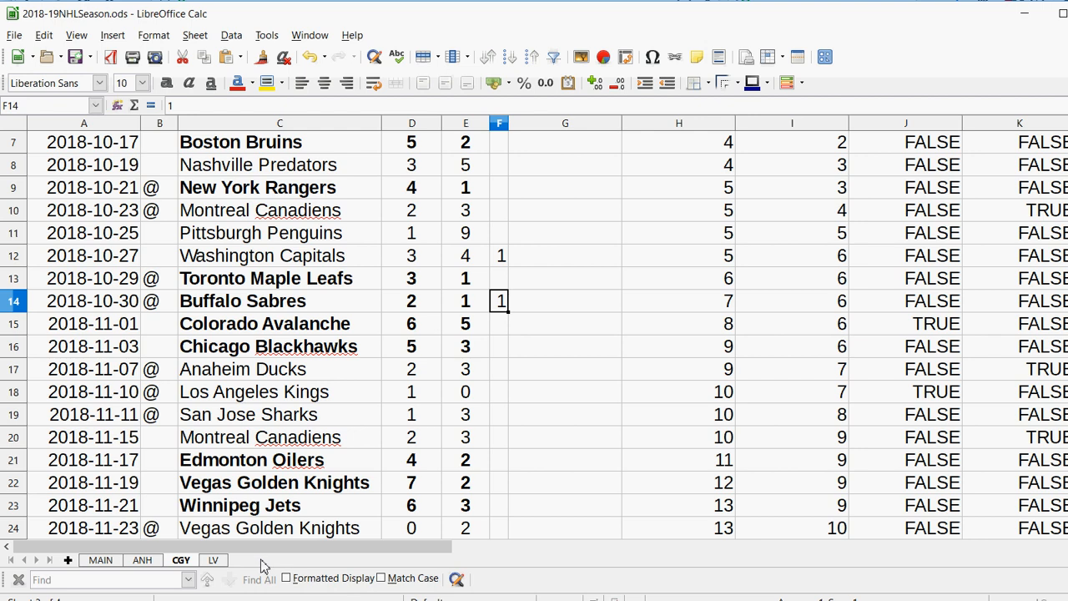
Step: Compare the formula's divisor, $CGY.H83+$CGY.I83, in Notepad with the NETWINS and NETLOSS columns on the CGY sheet
{"action": "key", "text": "alt+Tab"}
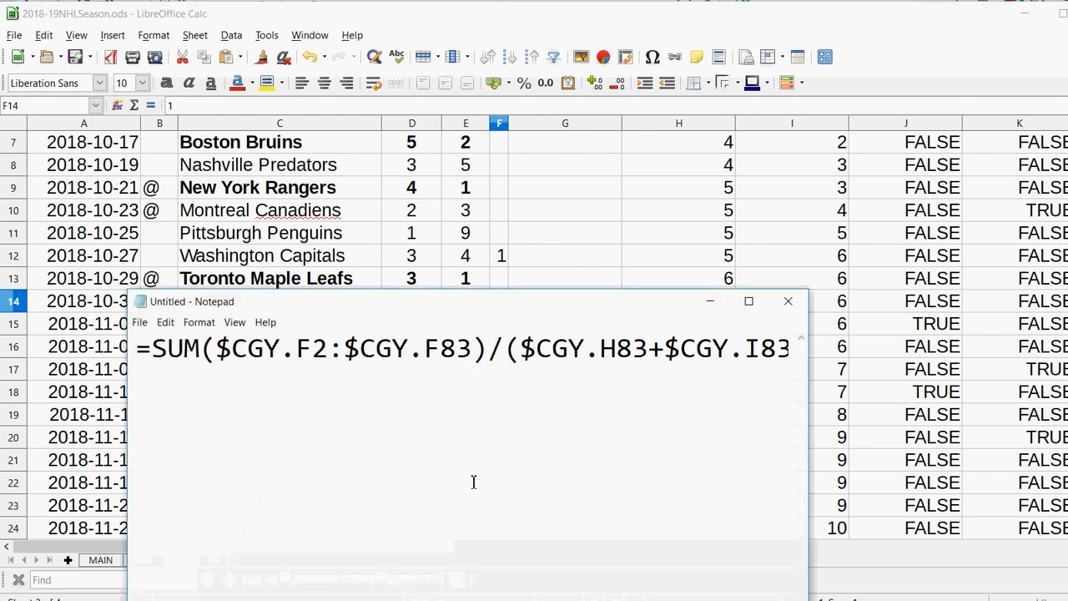
{"action": "left_click_drag", "start_coordinate": [537, 354], "coordinate": [814, 346]}
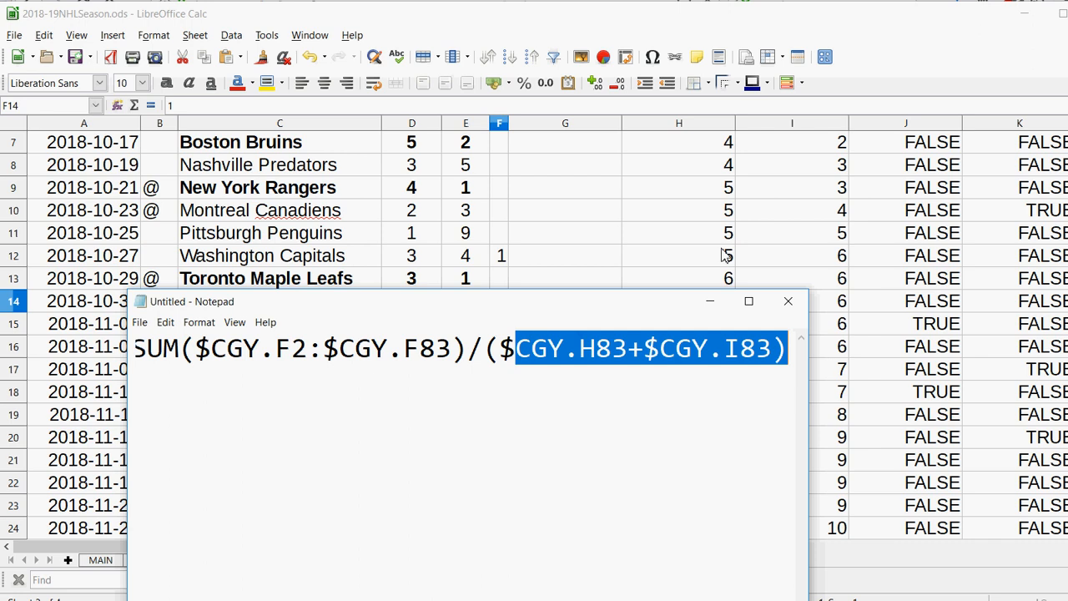
{"action": "left_click", "coordinate": [659, 365]}
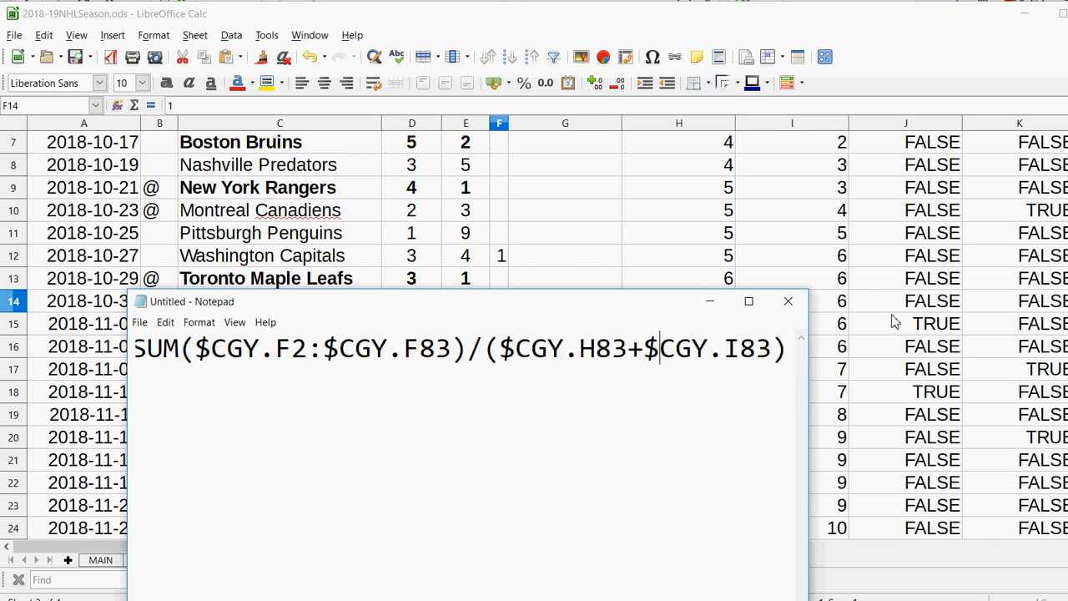
{"action": "left_click", "coordinate": [704, 257]}
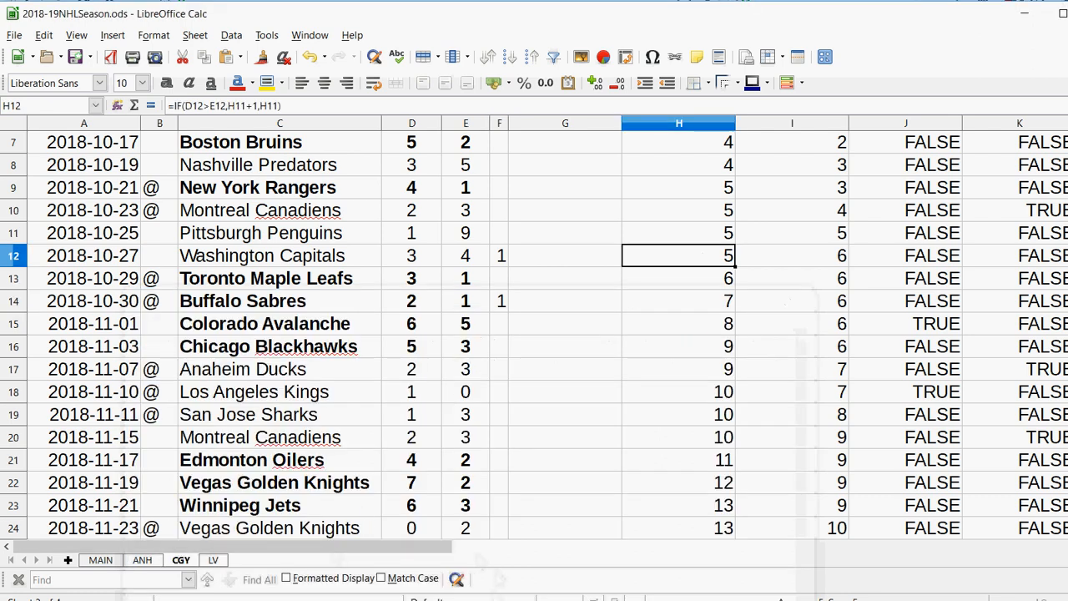
Step: Replace every CGY with LV in the formula in Notepad
{"action": "key", "text": "alt+Tab"}
{"action": "left_click", "coordinate": [165, 322]}
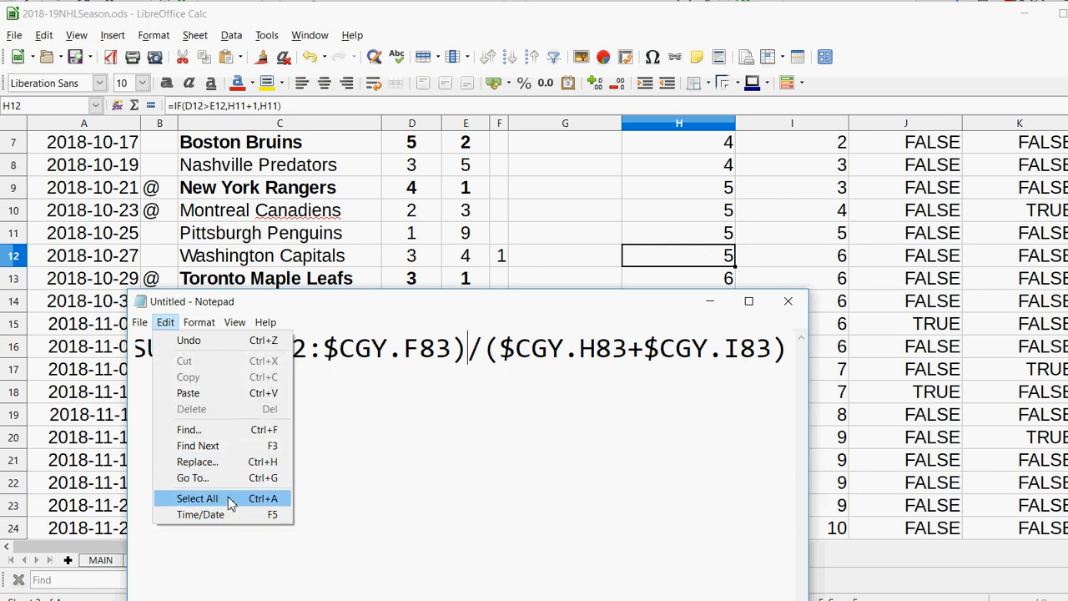
{"action": "left_click", "coordinate": [234, 461]}
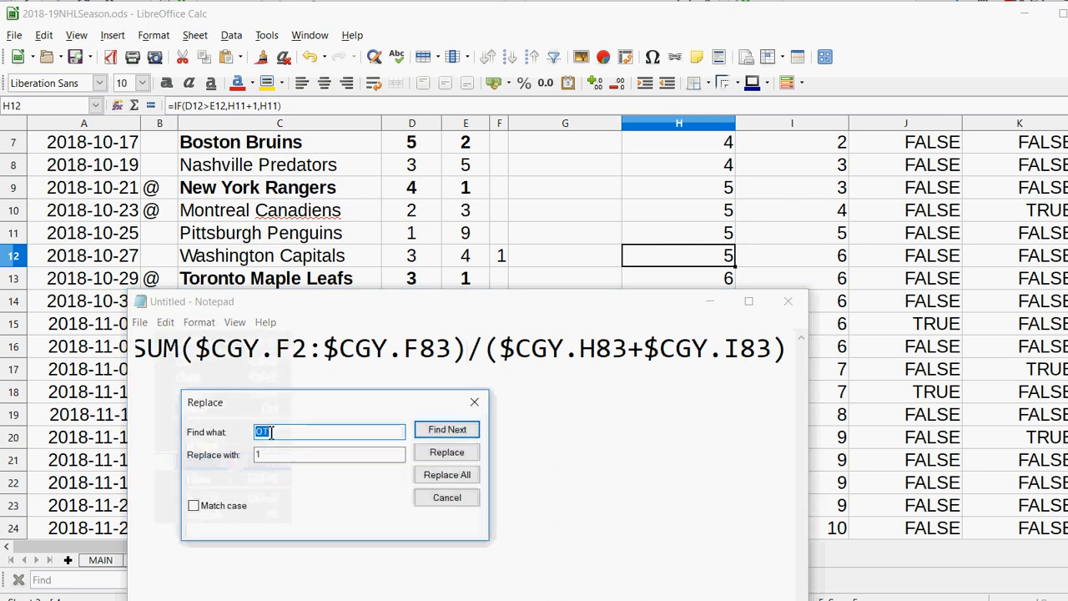
{"action": "type", "text": "cg"}
{"action": "key", "text": "BackSpace"}
{"action": "key", "text": "BackSpace"}
{"action": "type", "text": "CGY"}
{"action": "key", "text": "Tab"}
{"action": "type", "text": "LV"}
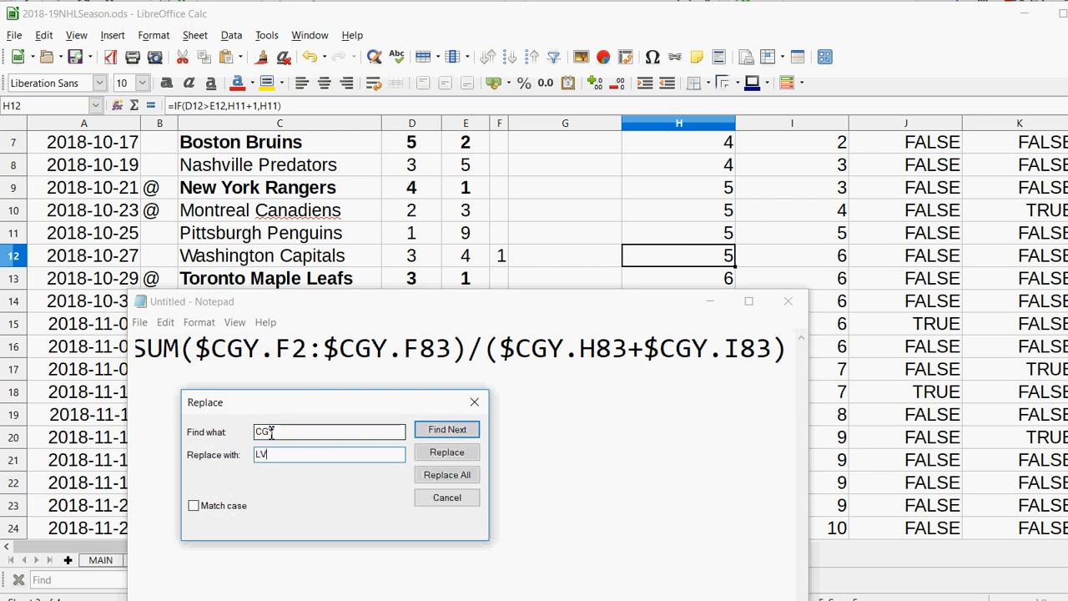
{"action": "left_click", "coordinate": [447, 474]}
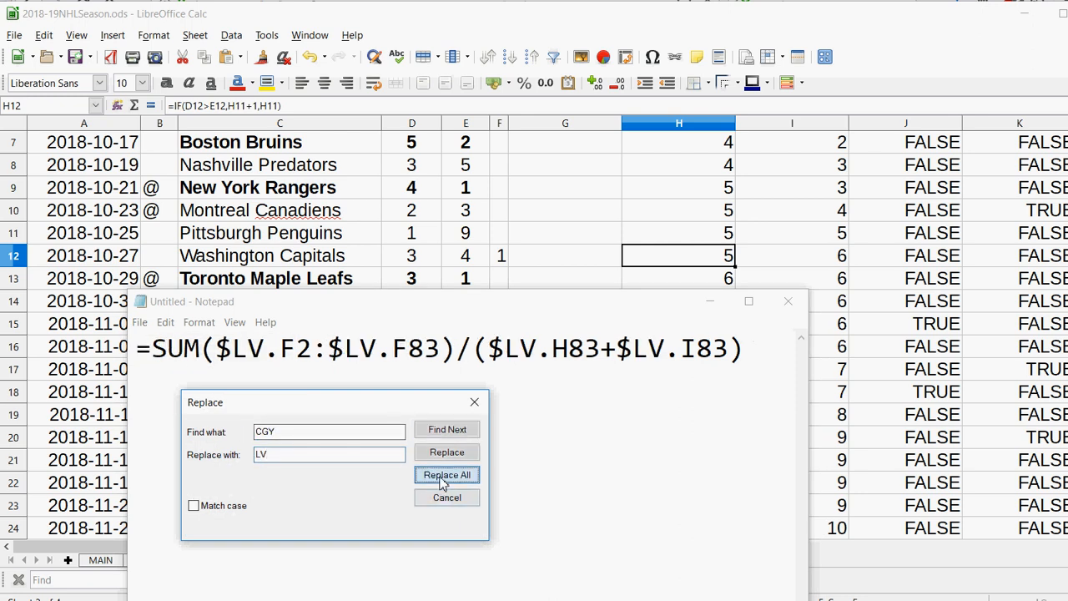
{"action": "left_click", "coordinate": [474, 402]}
Step: Cut the edited formula =SUM($LV.F2:$LV.F83)/($LV.H83+$LV.I83) from Notepad and paste it into the Las Vegas OT% cell D5 on MAIN
{"action": "left_click", "coordinate": [165, 322]}
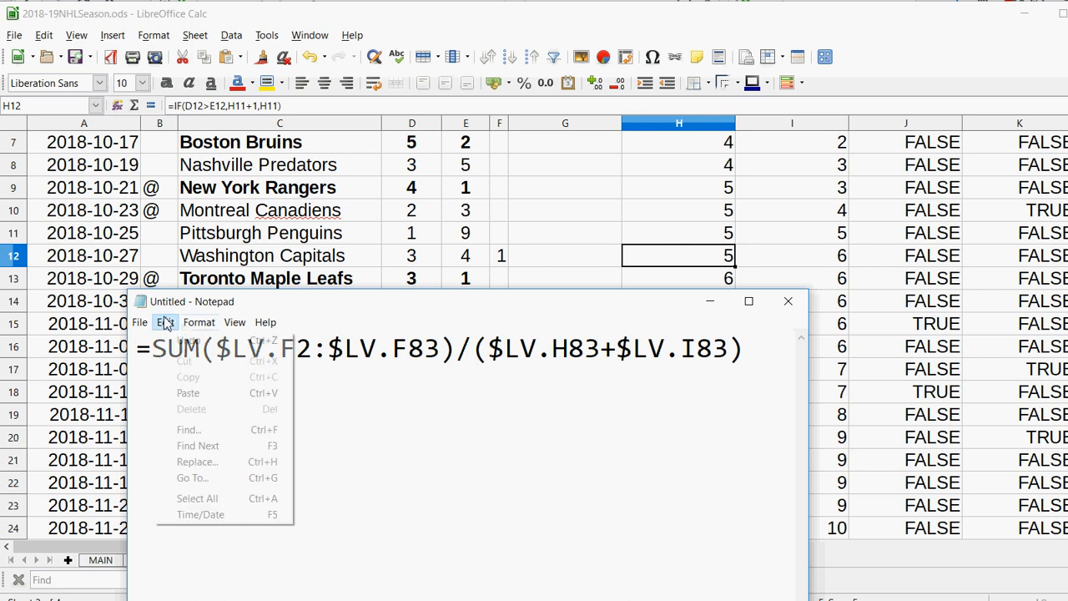
{"action": "left_click", "coordinate": [215, 499]}
{"action": "right_click", "coordinate": [427, 352]}
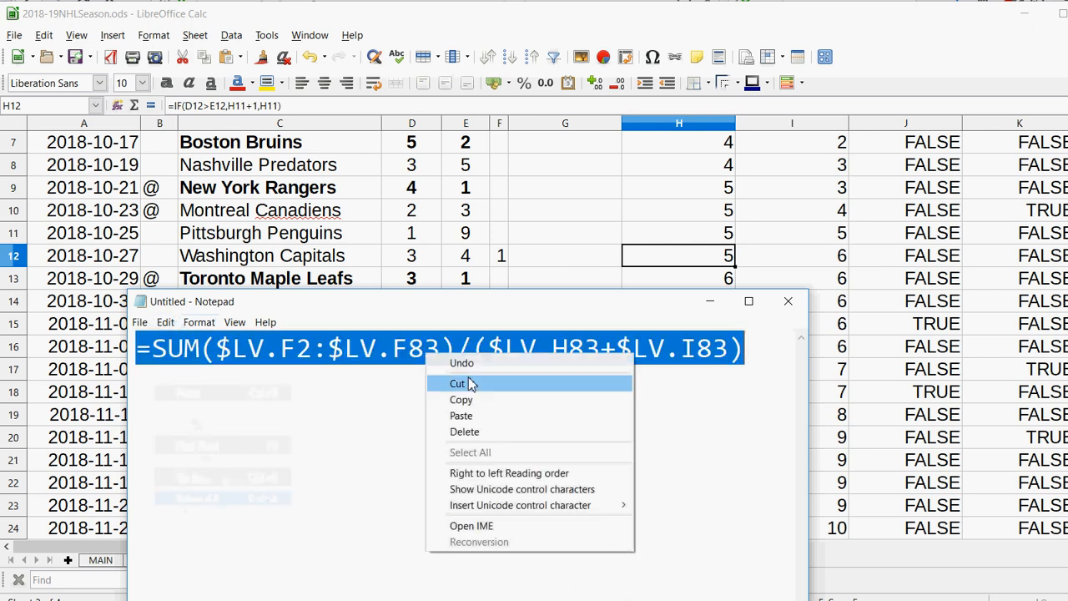
{"action": "left_click", "coordinate": [457, 379]}
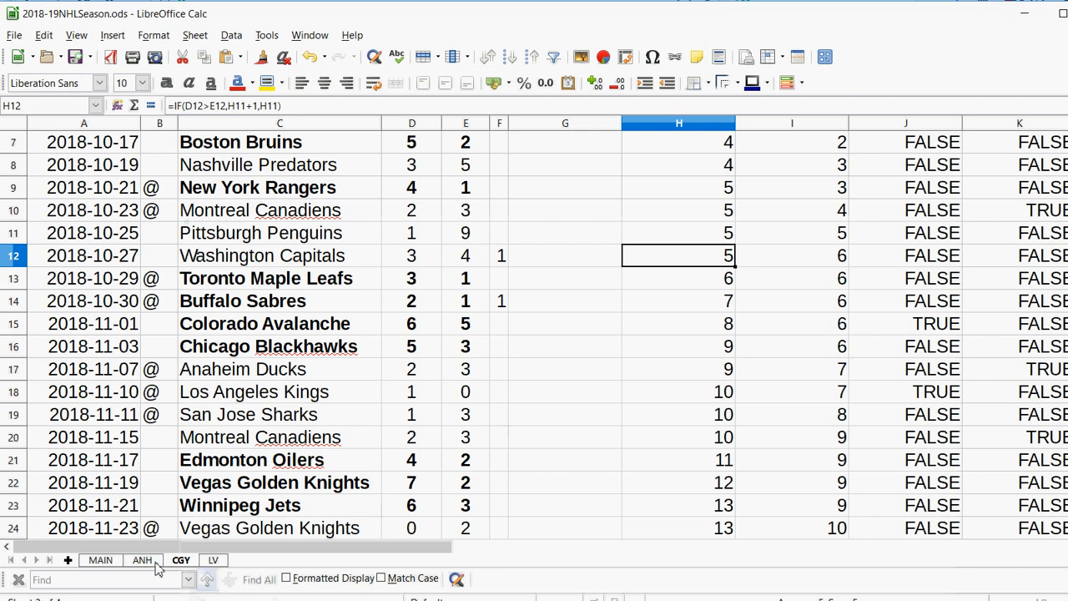
{"action": "left_click", "coordinate": [110, 560]}
{"action": "left_click", "coordinate": [286, 232]}
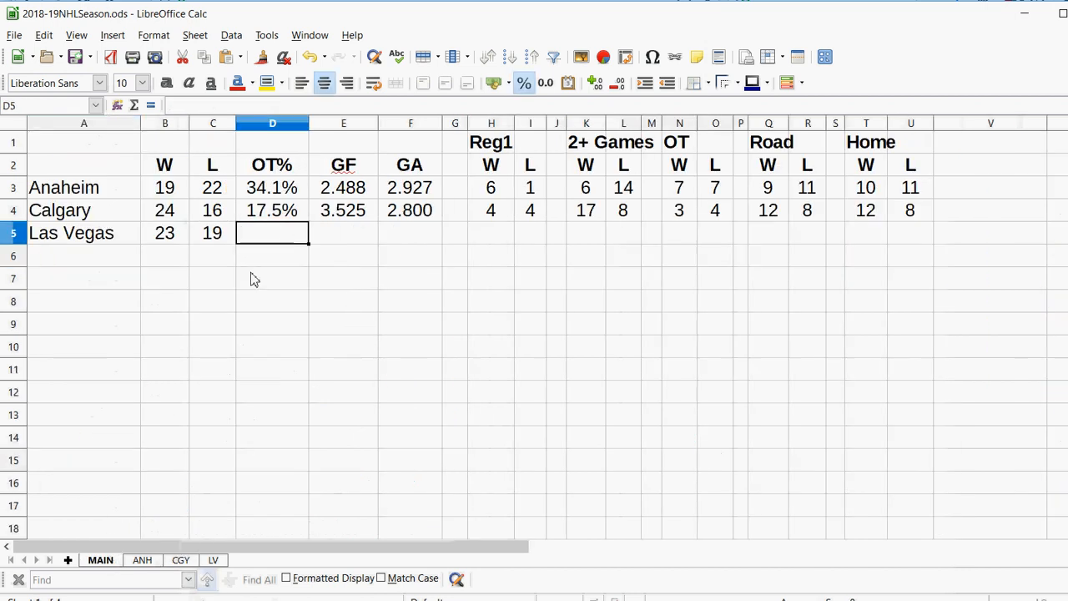
{"action": "key", "text": "ctrl+v"}
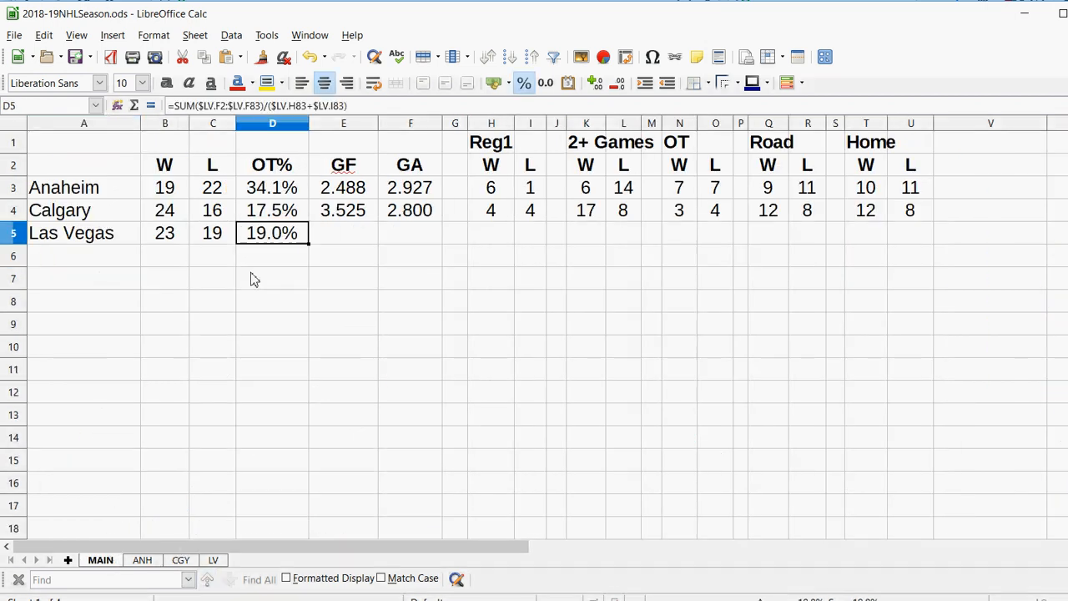
Step: Enter =AVERAGE($LV.D2:D83) in the Las Vegas GF cell E5 on MAIN, referencing the goals-for column of the LV sheet
{"action": "left_click", "coordinate": [352, 232]}
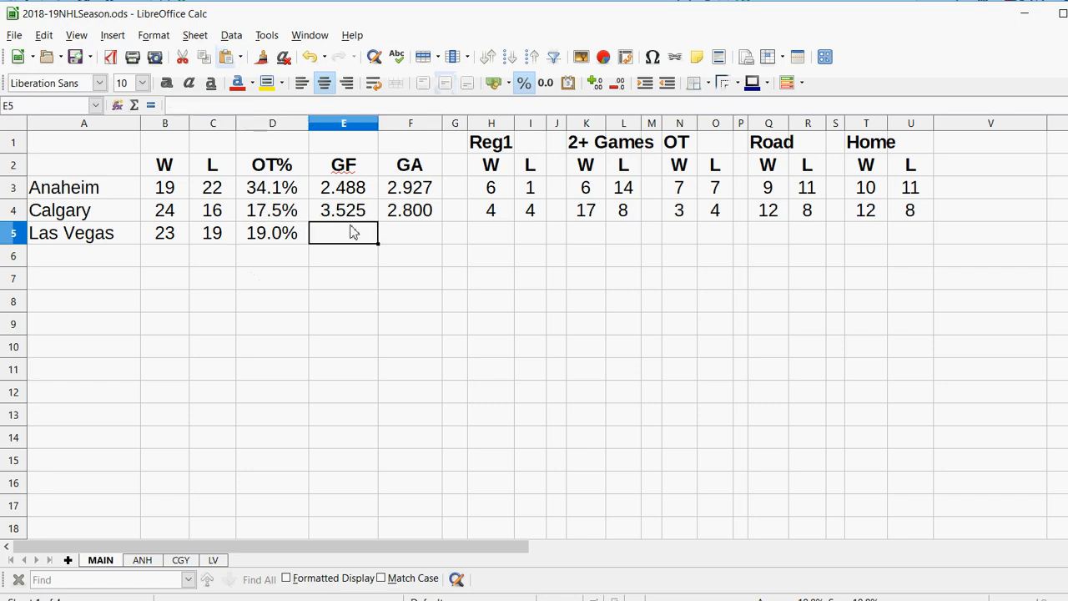
{"action": "type", "text": "="}
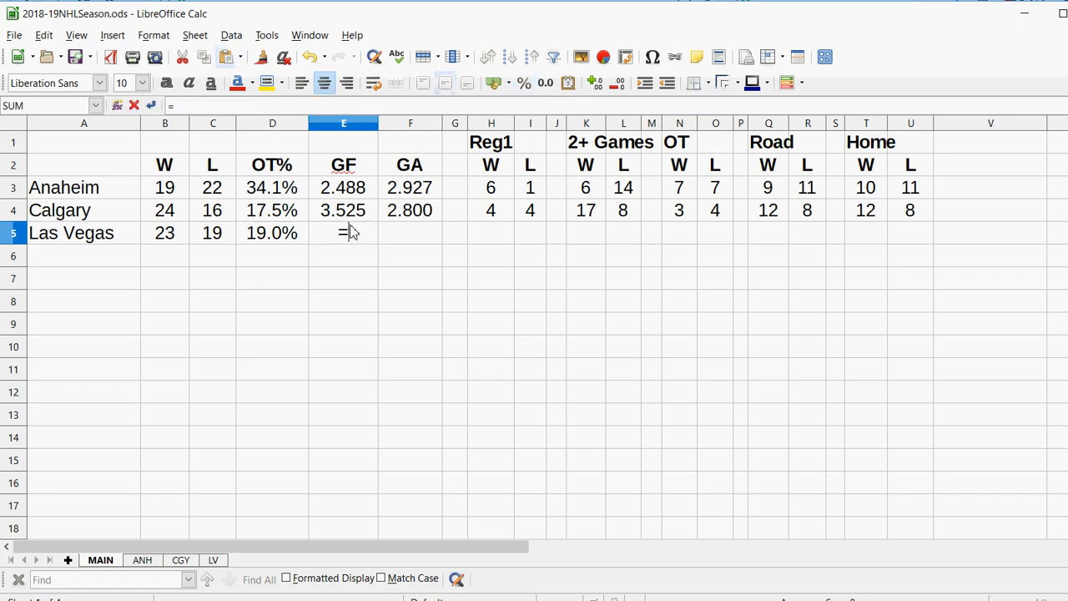
{"action": "type", "text": "AVERAGE("}
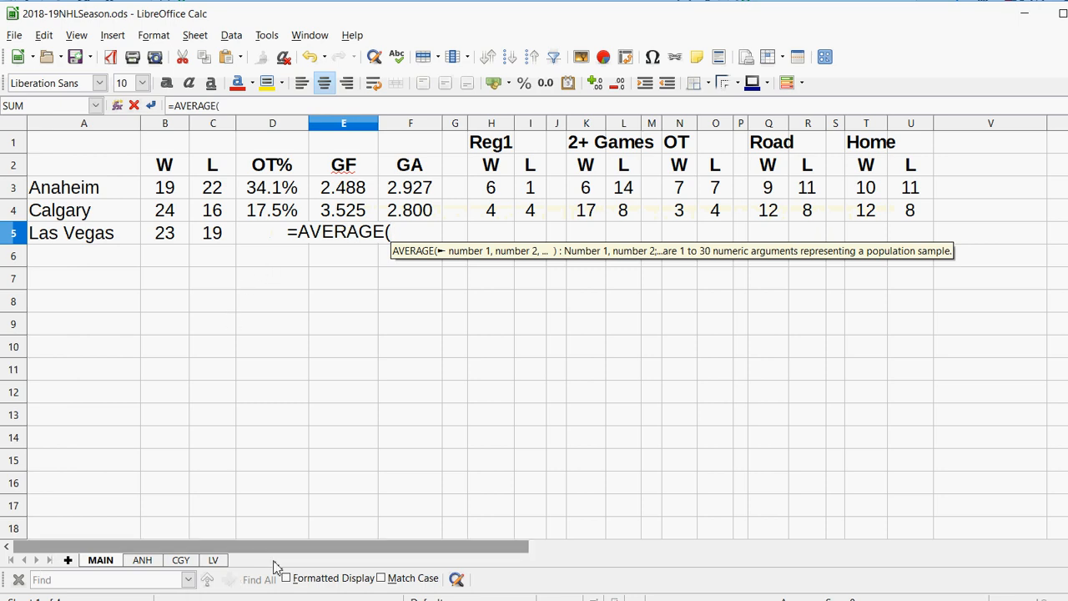
{"action": "left_click", "coordinate": [213, 560]}
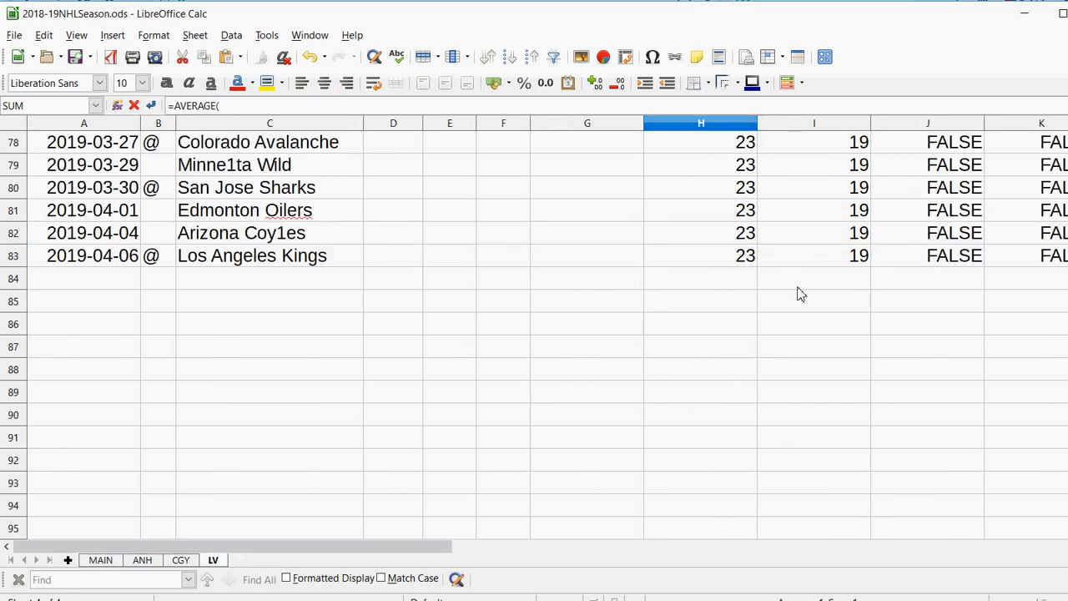
{"action": "scroll", "coordinate": [534, 334], "scroll_direction": "up", "scroll_amount": 20}
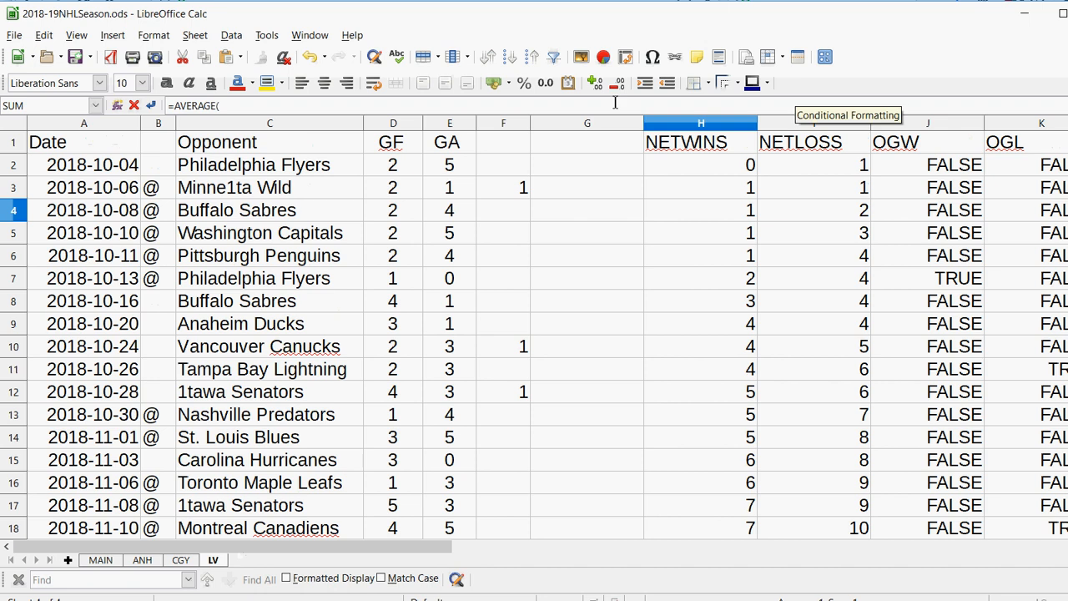
{"action": "left_click_drag", "start_coordinate": [391, 166], "coordinate": [386, 252]}
{"action": "key", "text": "Return"}
Step: Copy the Las Vegas GF formula from E5 into the GA cell F5
{"action": "left_click", "coordinate": [334, 237]}
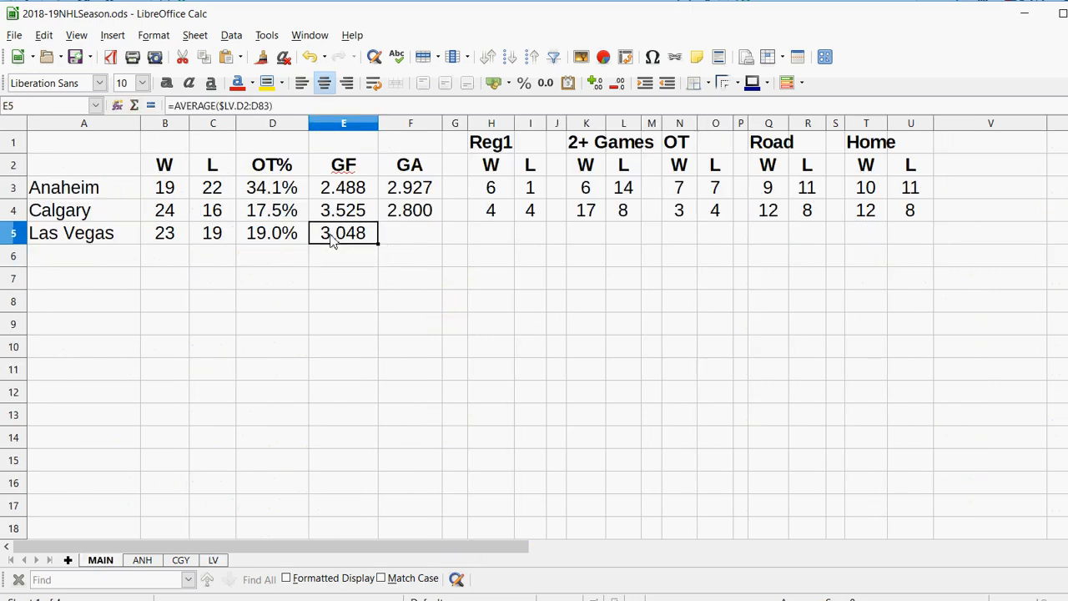
{"action": "right_click", "coordinate": [330, 238]}
{"action": "left_click", "coordinate": [369, 261]}
{"action": "left_click", "coordinate": [401, 247]}
{"action": "right_click", "coordinate": [401, 247]}
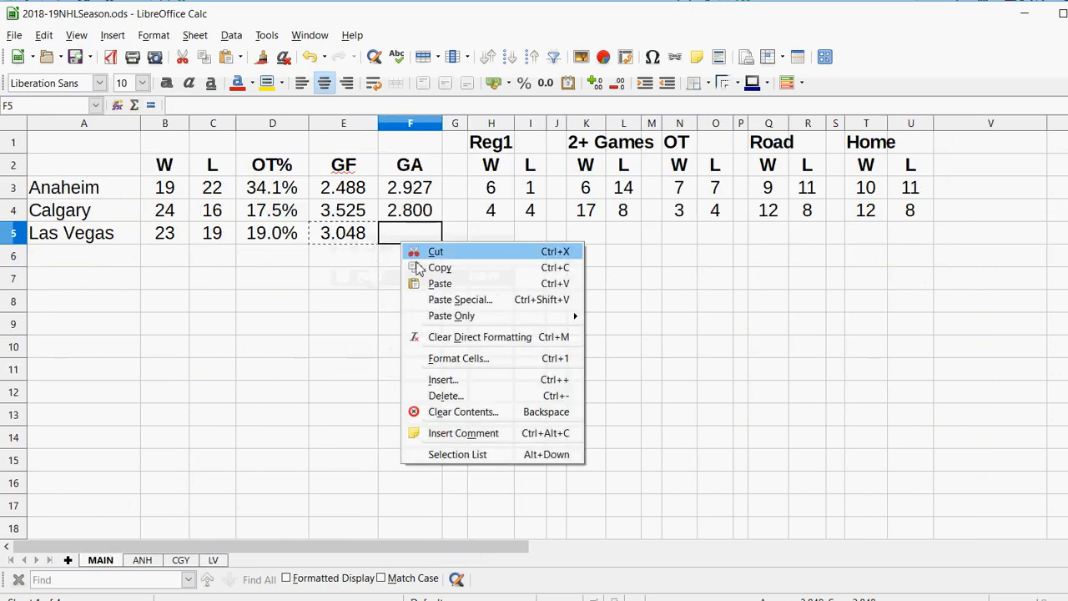
{"action": "left_click", "coordinate": [422, 282]}
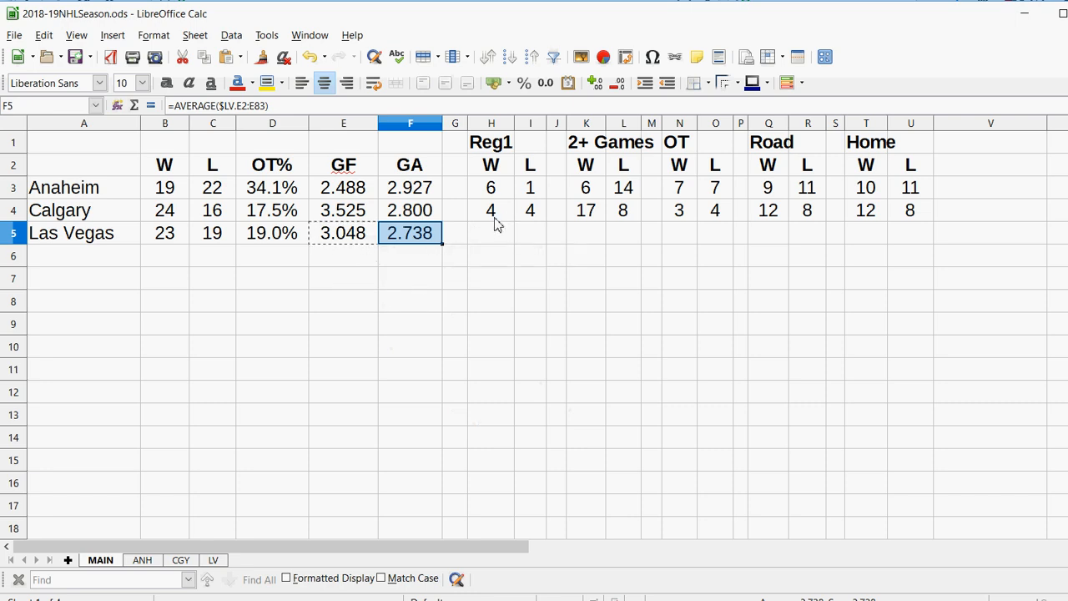
Step: Enter a SUM formula in the Las Vegas Reg1 W cell H5 that totals the OGW column, J2:J83, on the LV sheet
{"action": "left_click", "coordinate": [499, 237]}
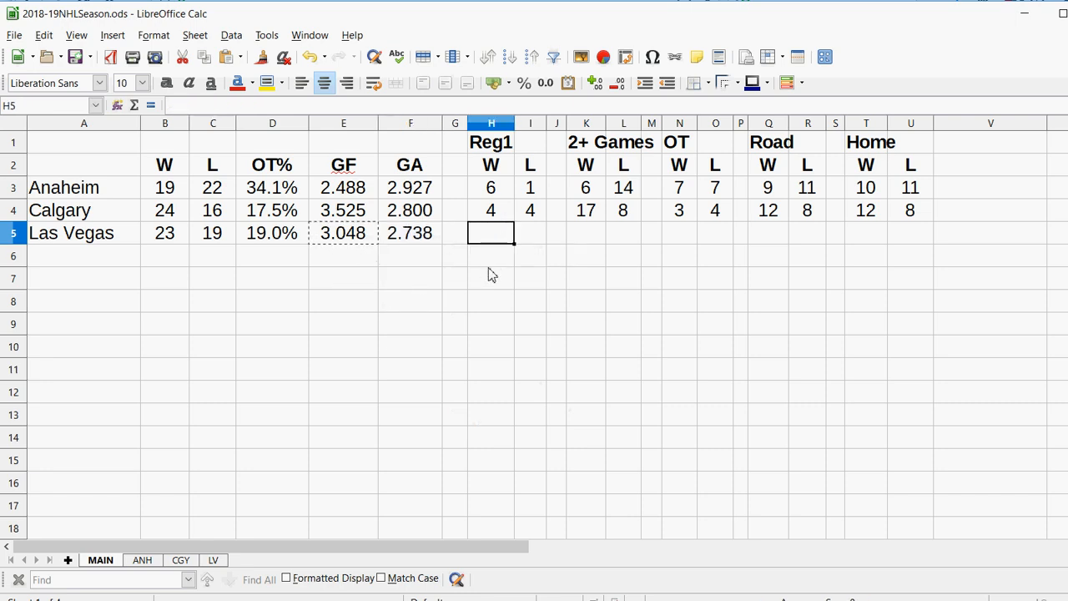
{"action": "type", "text": "=SUM("}
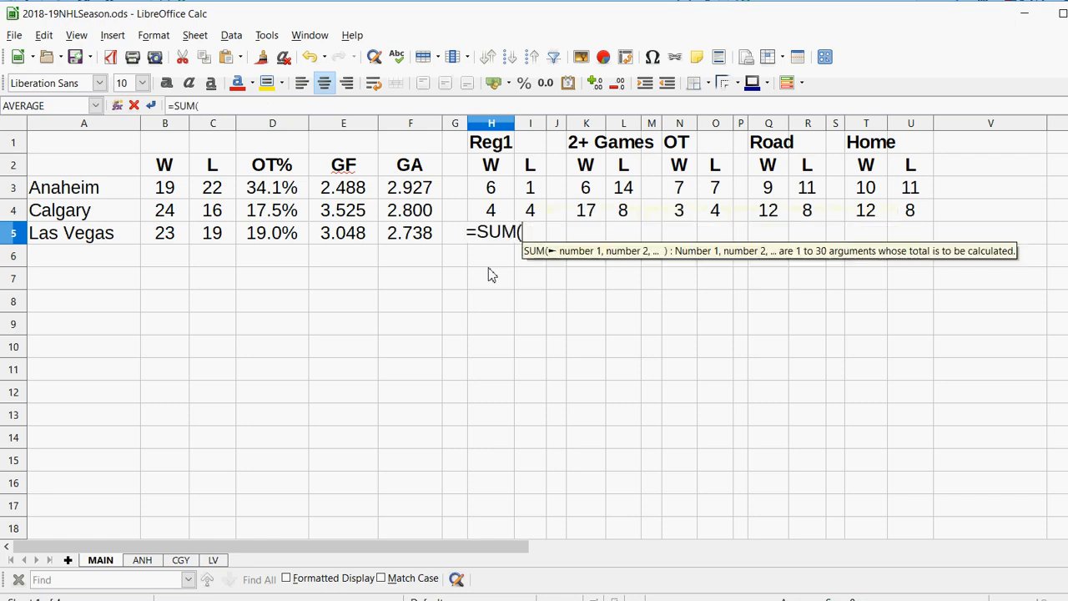
{"action": "left_click", "coordinate": [213, 560]}
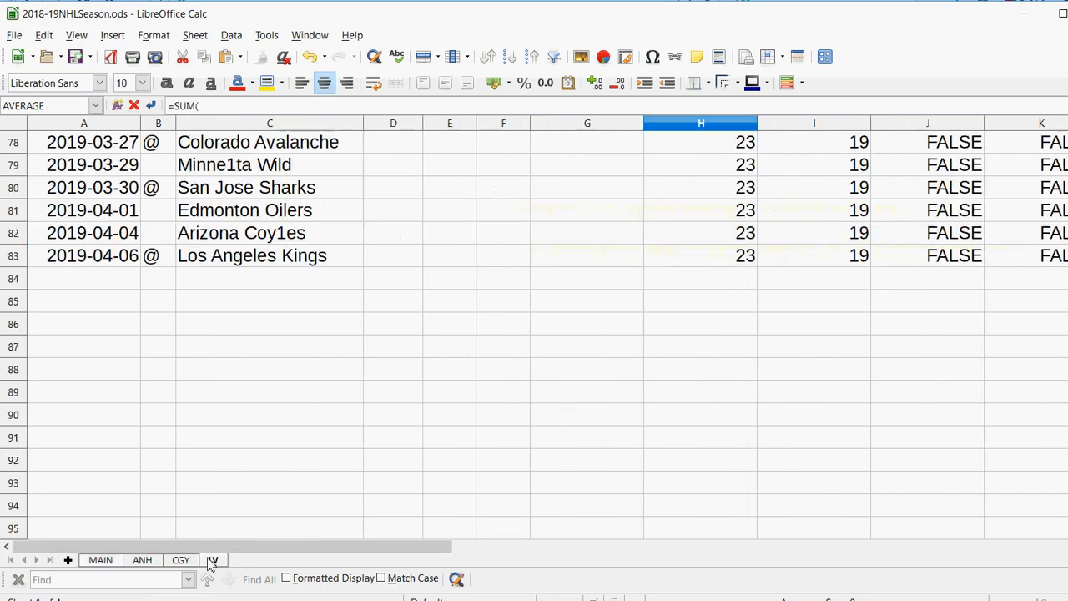
{"action": "scroll", "coordinate": [834, 284], "scroll_direction": "up", "scroll_amount": 20}
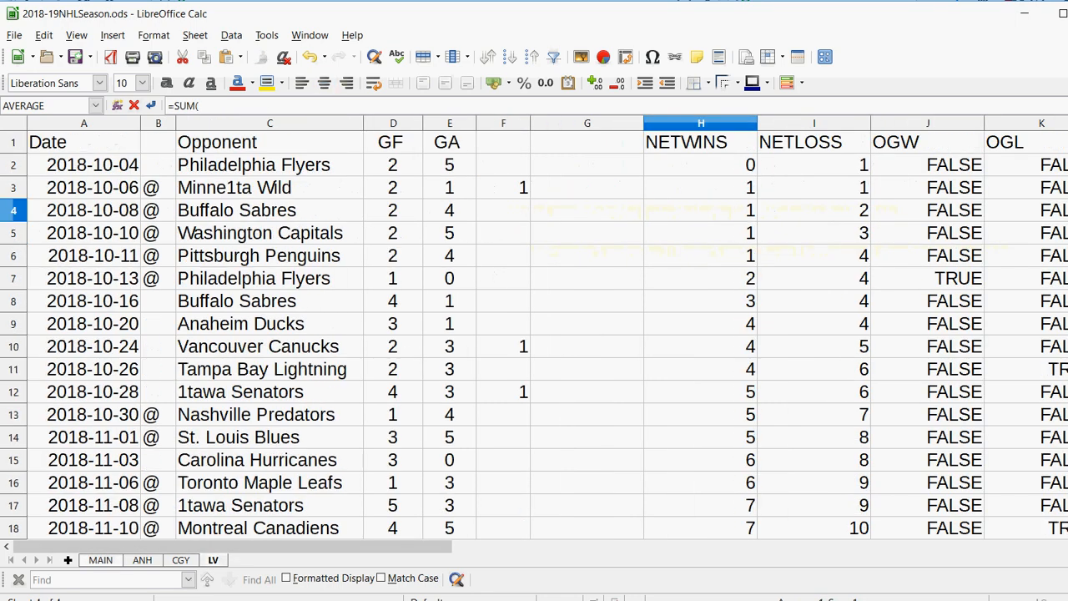
{"action": "left_click_drag", "start_coordinate": [392, 527], "coordinate": [537, 548]}
{"action": "scroll", "coordinate": [800, 298], "scroll_direction": "up", "scroll_amount": 1}
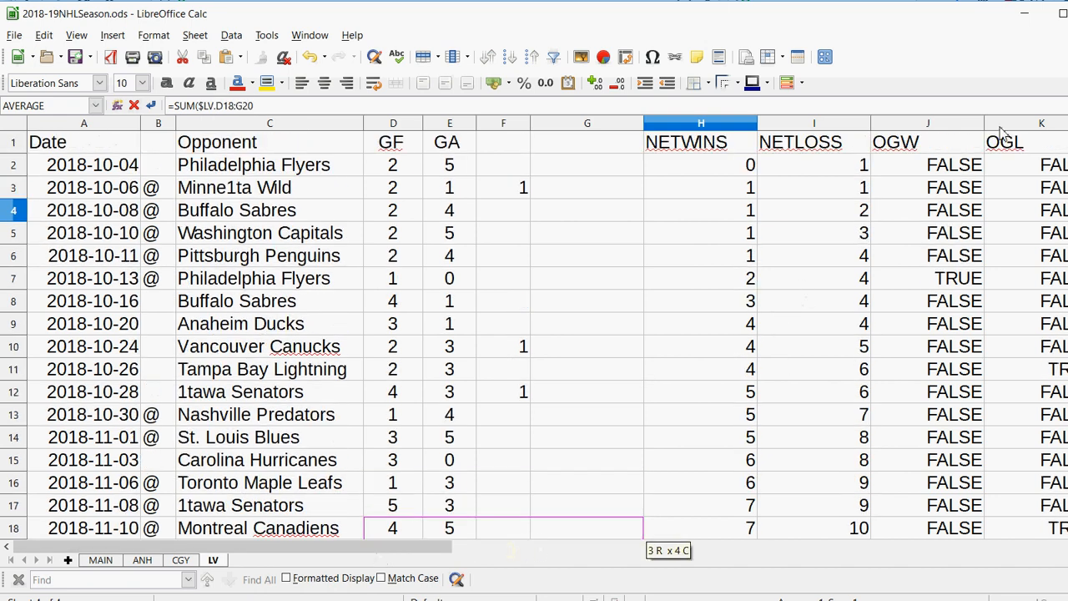
{"action": "left_click_drag", "start_coordinate": [970, 164], "coordinate": [935, 327]}
{"action": "left_click_drag", "start_coordinate": [928, 369], "coordinate": [922, 375]}
{"action": "key", "text": "Return"}
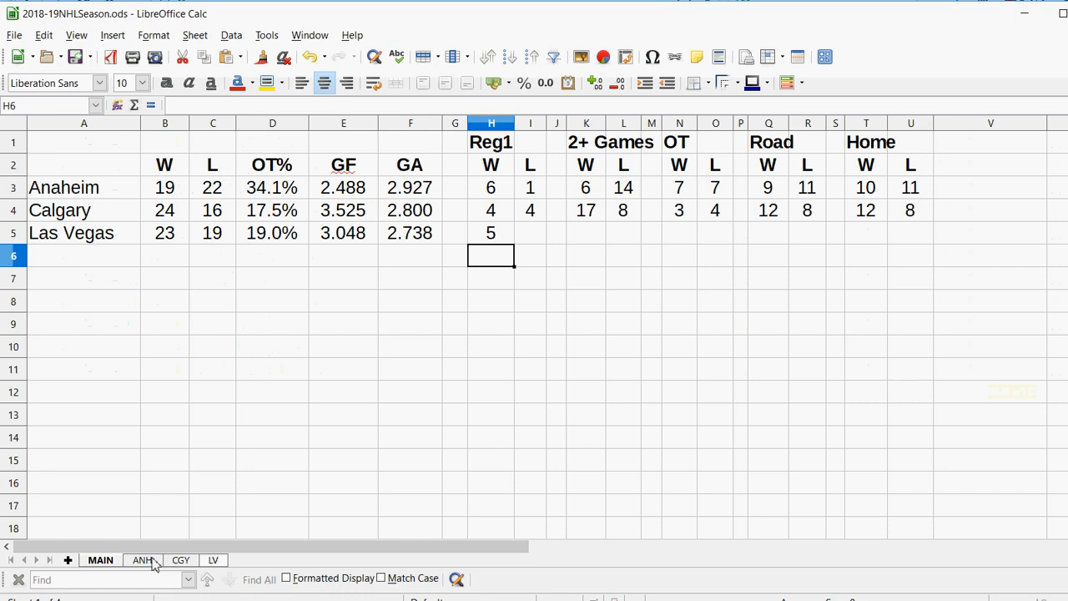
Step: Examine the order of the -1.5, 1.5 and OTW columns that follow OGW and OGL on the LV sheet
{"action": "left_click", "coordinate": [214, 560]}
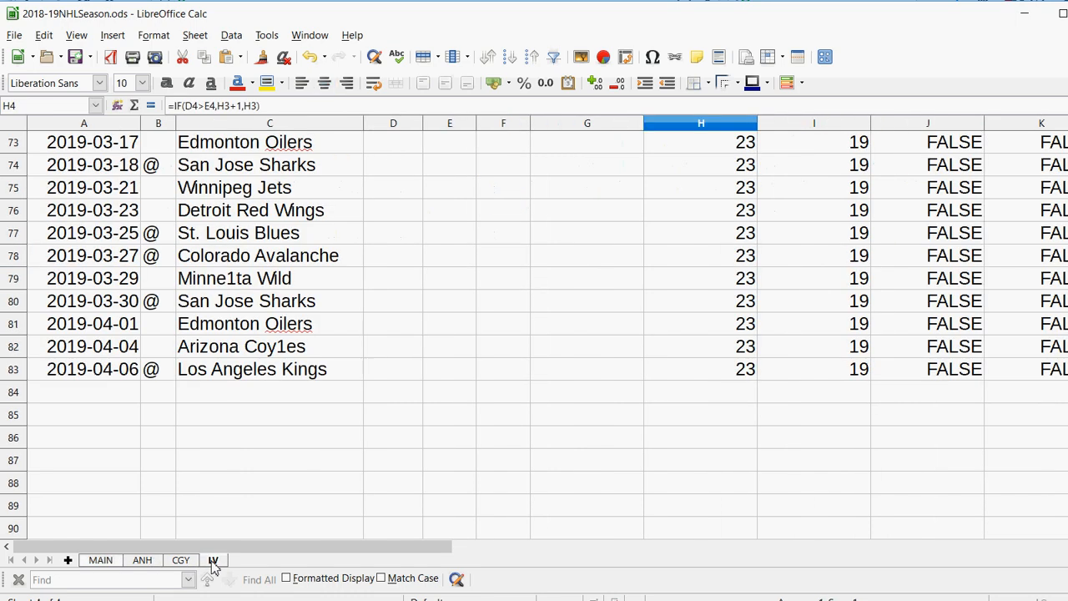
{"action": "scroll", "coordinate": [534, 334], "scroll_direction": "up", "scroll_amount": 20}
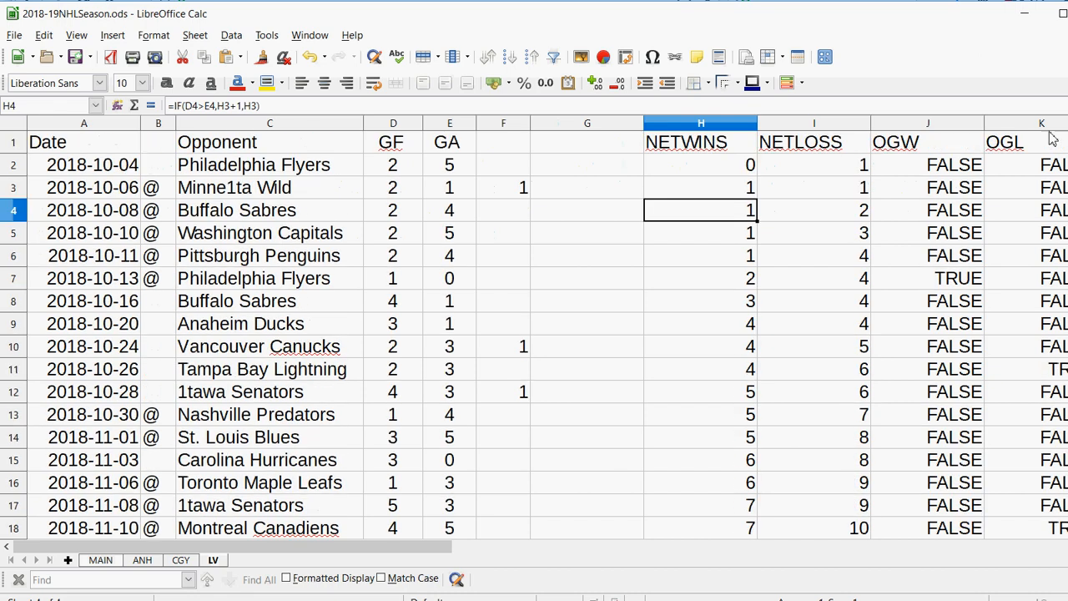
{"action": "left_click_drag", "start_coordinate": [374, 557], "coordinate": [559, 556]}
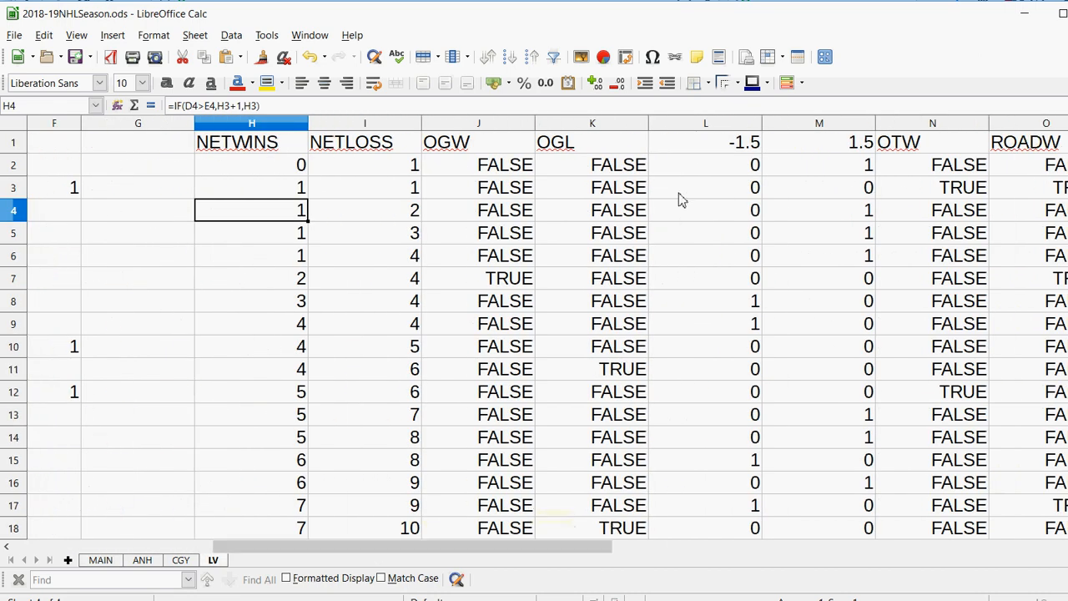
{"action": "left_click", "coordinate": [743, 148]}
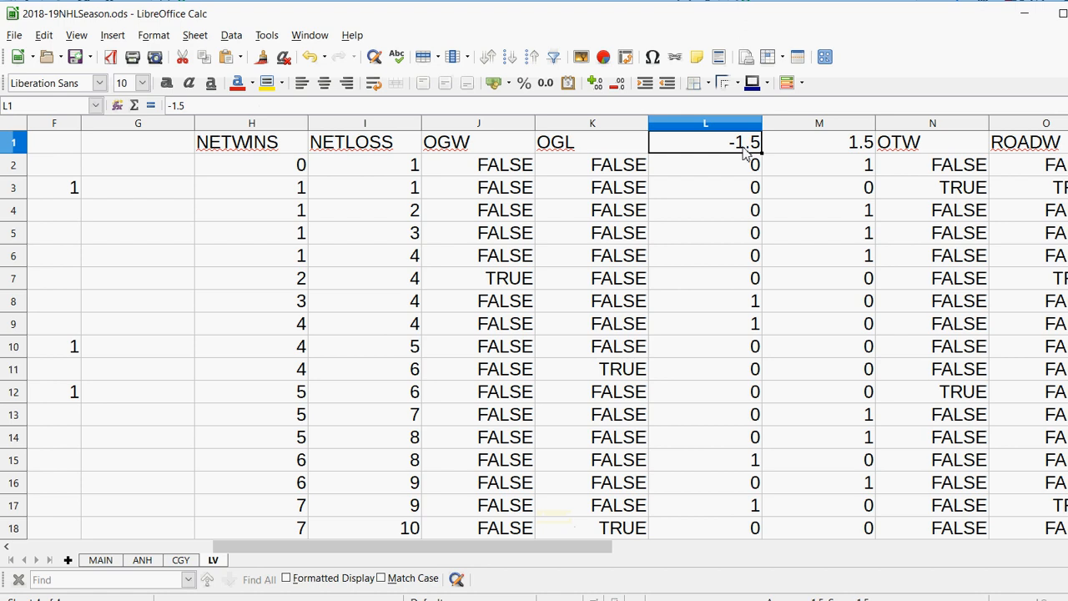
{"action": "left_click", "coordinate": [846, 151]}
{"action": "left_click", "coordinate": [949, 140]}
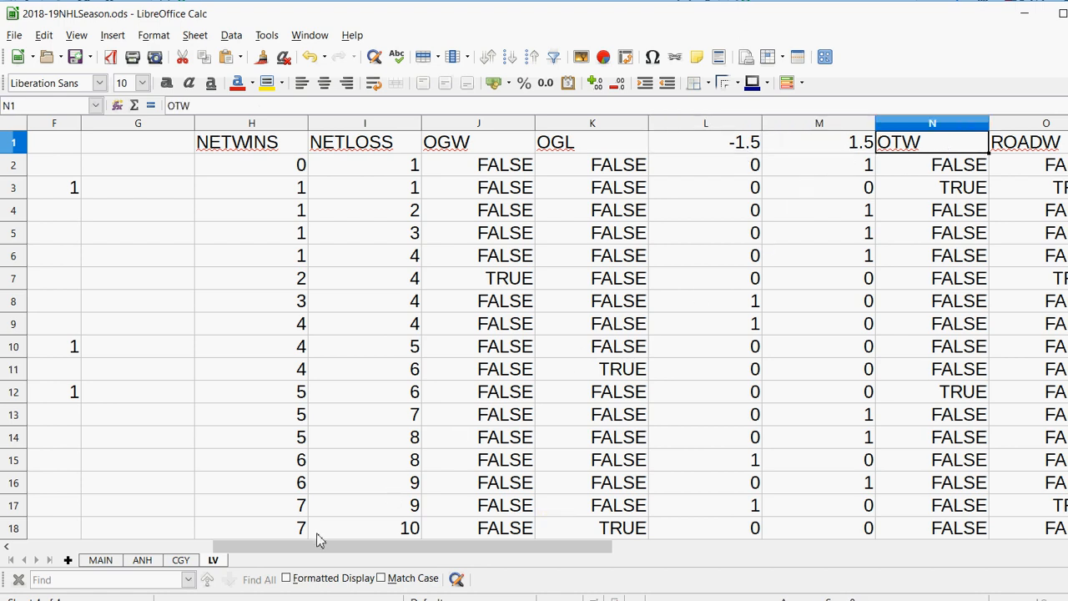
{"action": "left_click", "coordinate": [100, 560]}
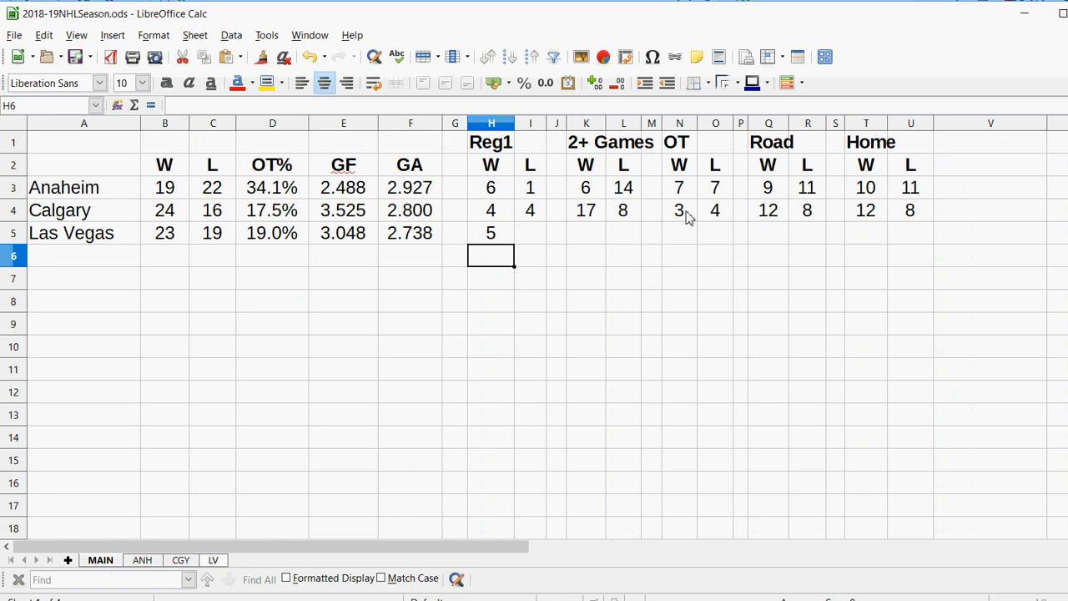
Step: Copy the Las Vegas Reg1 W formula from H5 into the cells I5 through L5
{"action": "left_click", "coordinate": [491, 236]}
{"action": "right_click", "coordinate": [491, 237]}
{"action": "left_click", "coordinate": [525, 262]}
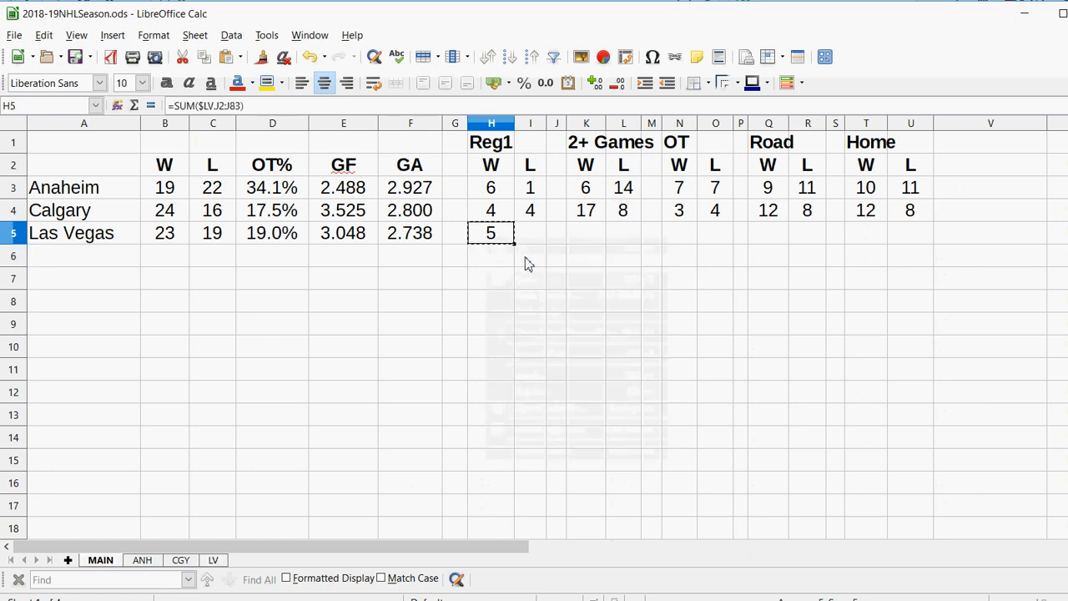
{"action": "left_click_drag", "start_coordinate": [526, 233], "coordinate": [590, 236]}
{"action": "right_click", "coordinate": [589, 234]}
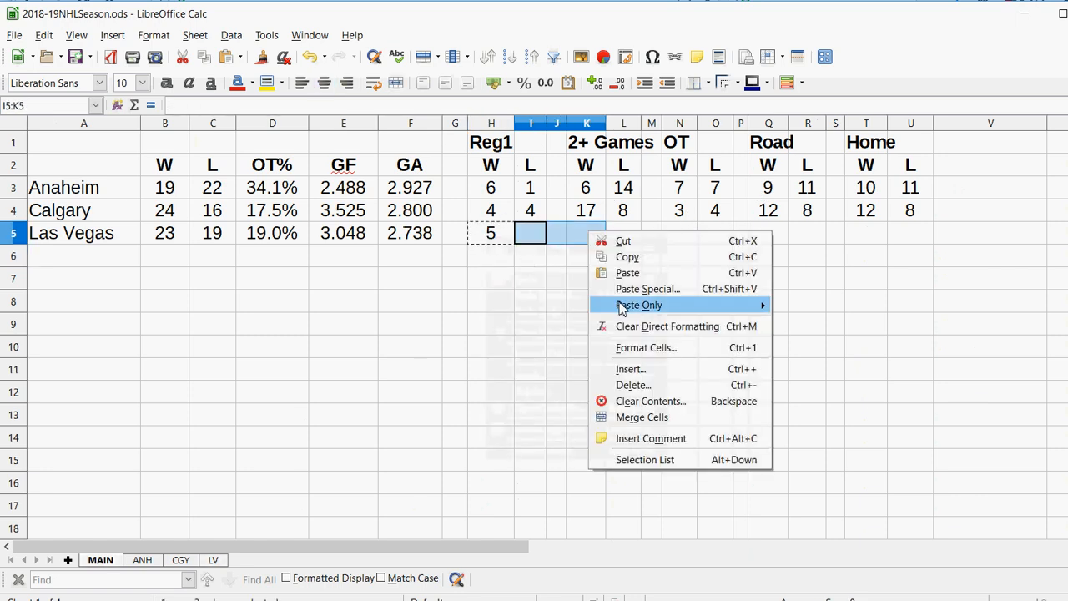
{"action": "left_click", "coordinate": [624, 275]}
{"action": "left_click", "coordinate": [581, 325]}
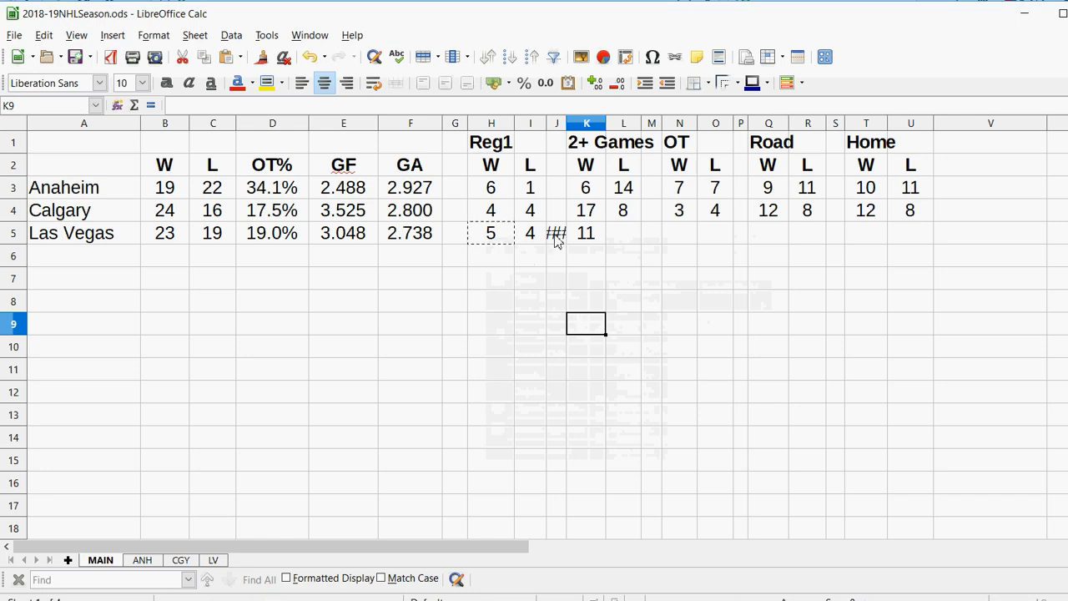
{"action": "left_click", "coordinate": [621, 237]}
{"action": "right_click", "coordinate": [620, 238]}
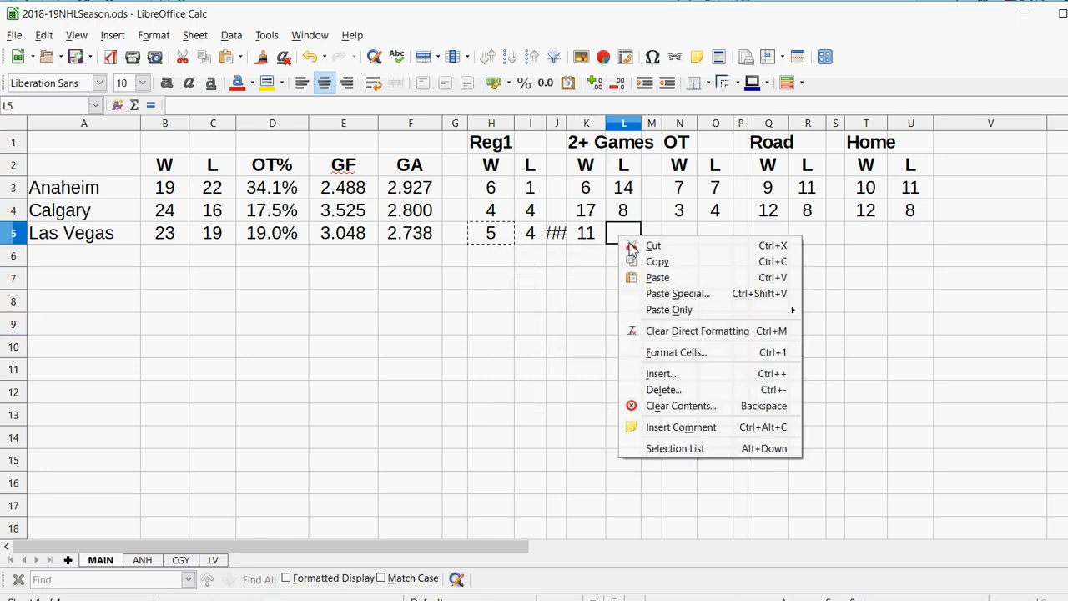
{"action": "left_click", "coordinate": [636, 277]}
{"action": "left_click", "coordinate": [584, 302]}
Step: Move the formulas in J5:L5 one column over to K5:M5, and move the one in M5 to the OT W cell N5
{"action": "left_click_drag", "start_coordinate": [554, 236], "coordinate": [654, 244]}
{"action": "left_click", "coordinate": [659, 282]}
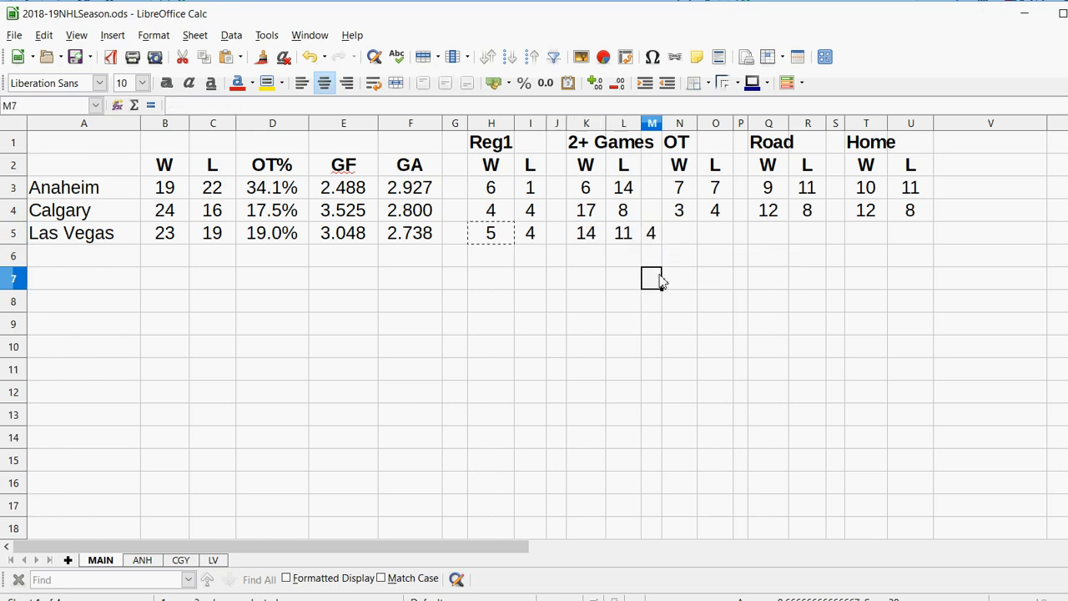
{"action": "left_click_drag", "start_coordinate": [660, 282], "coordinate": [684, 244]}
{"action": "left_click", "coordinate": [655, 302]}
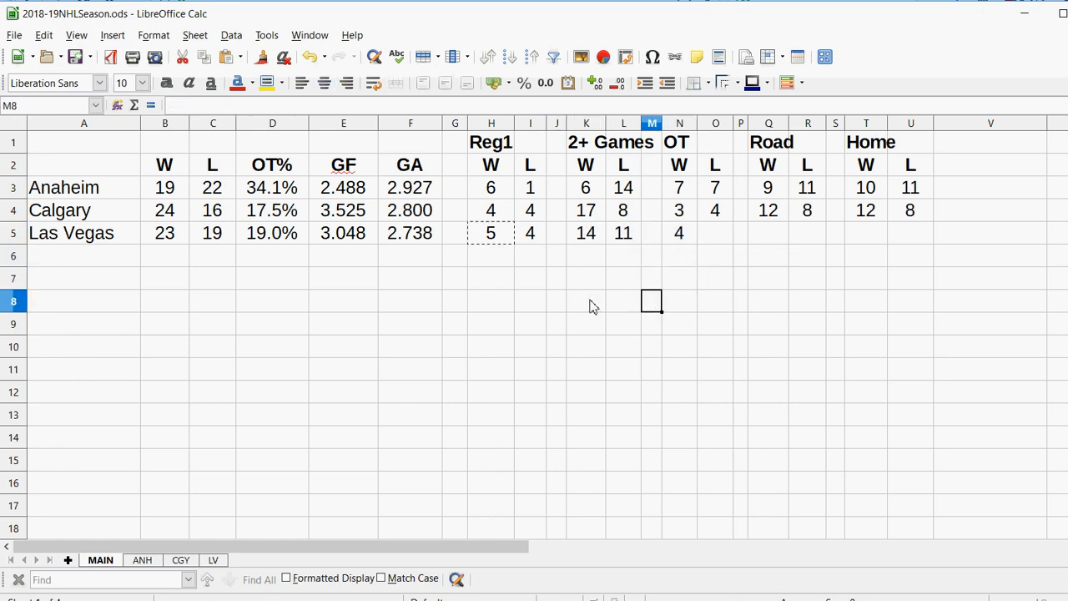
{"action": "left_click", "coordinate": [538, 277]}
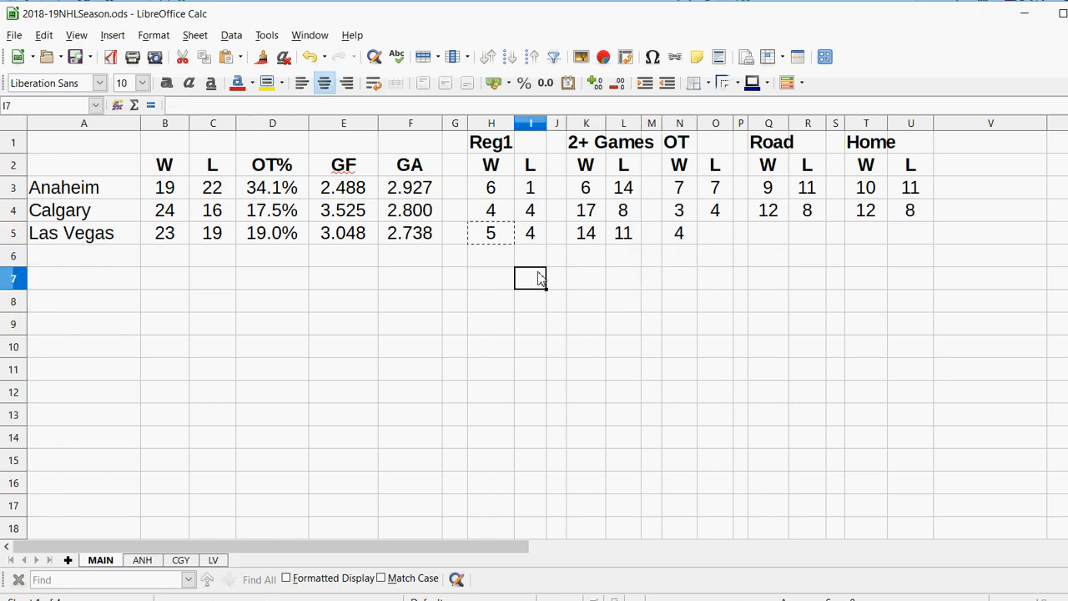
Step: Review the Las Vegas Reg1 and 2+ Games formulas on MAIN against the Calgary row
{"action": "left_click", "coordinate": [484, 240]}
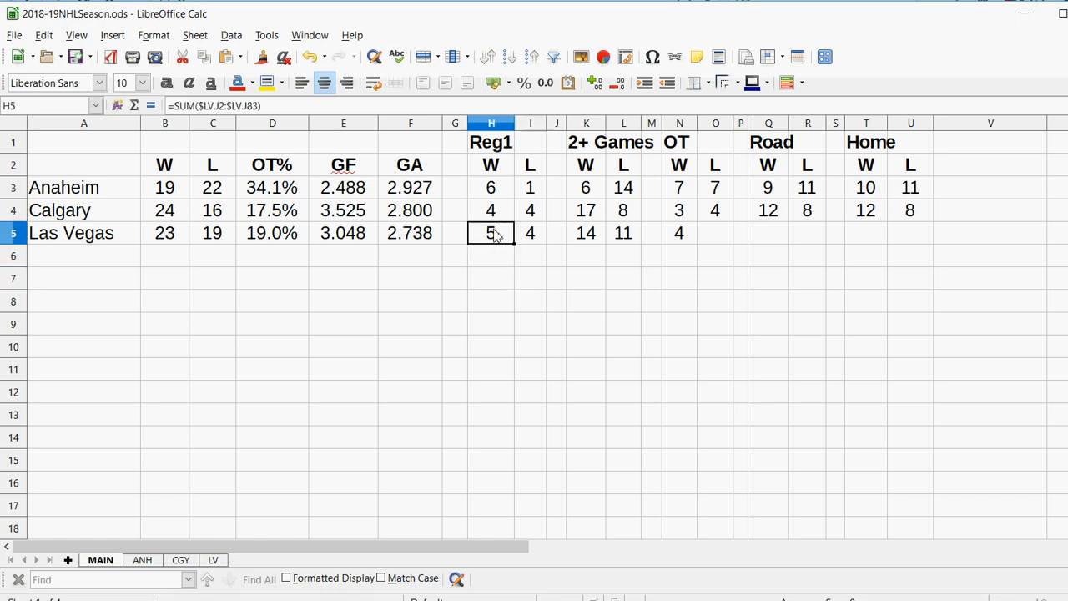
{"action": "left_click", "coordinate": [520, 236]}
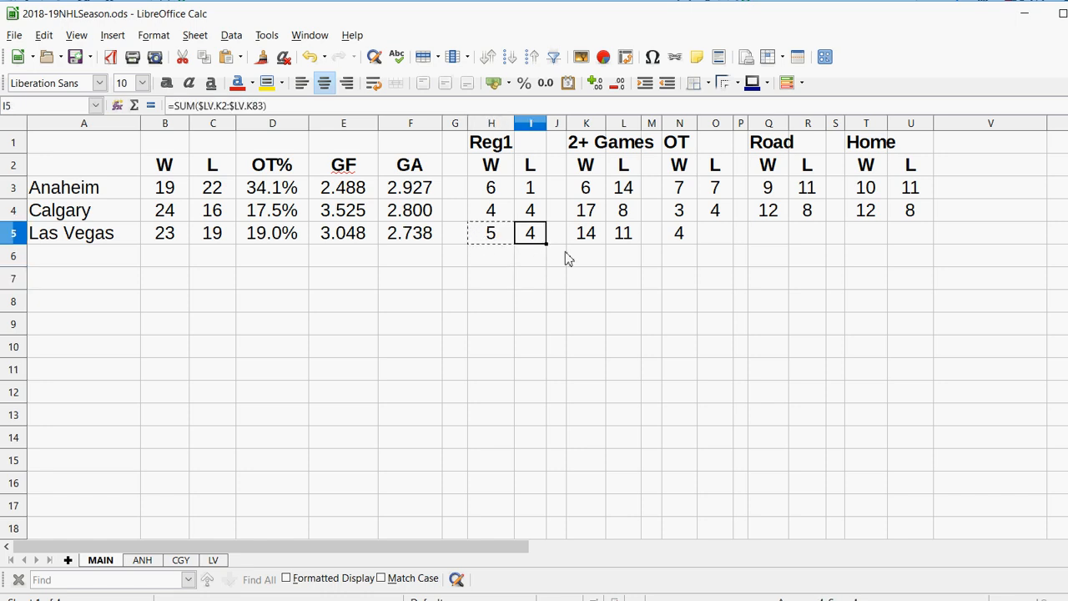
{"action": "left_click", "coordinate": [629, 240]}
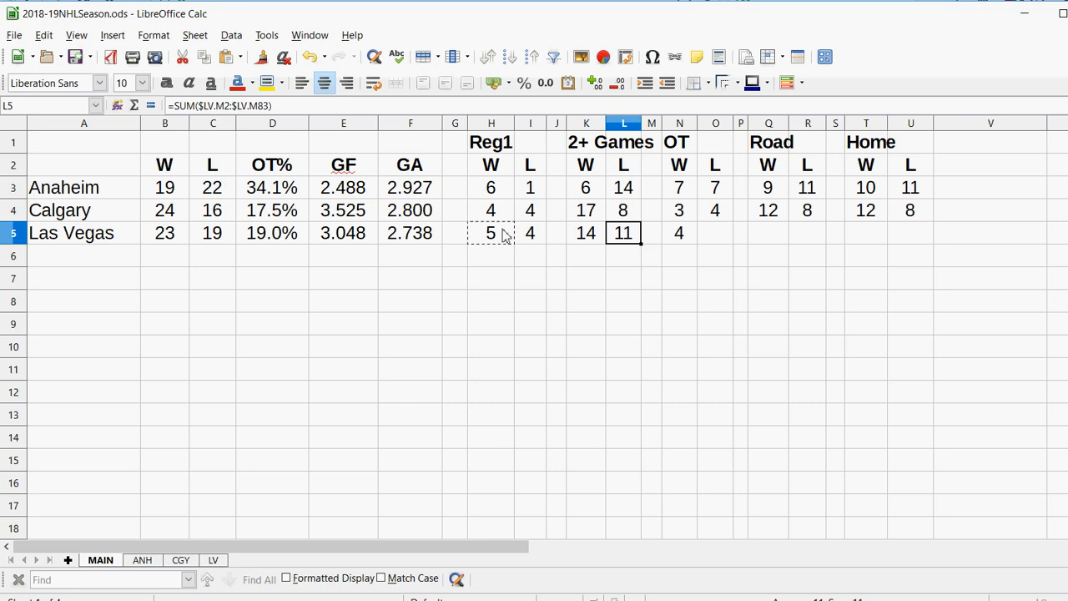
{"action": "left_click_drag", "start_coordinate": [501, 214], "coordinate": [539, 228]}
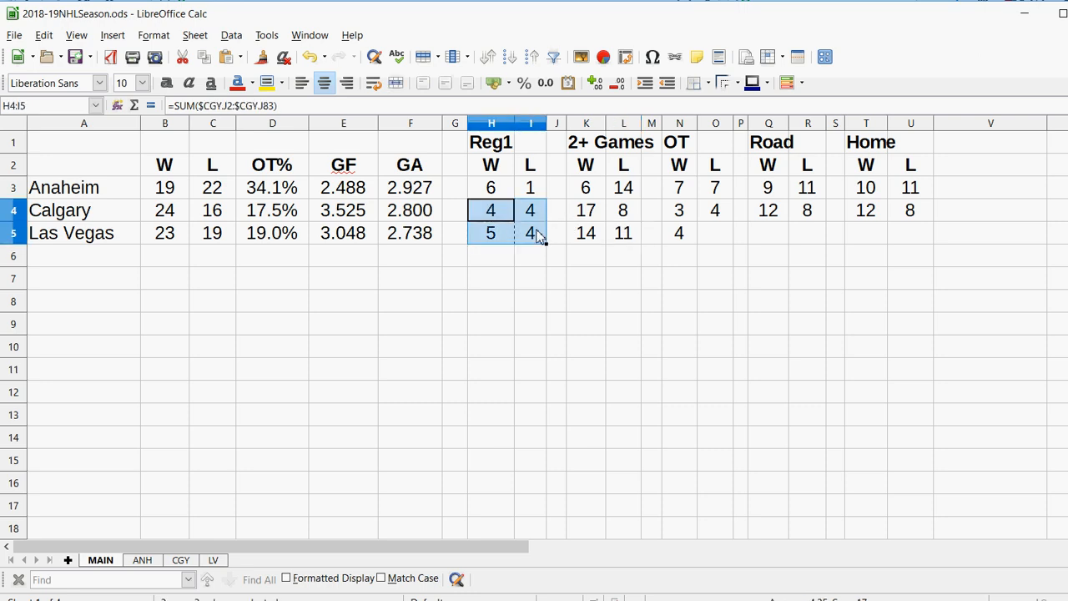
{"action": "left_click_drag", "start_coordinate": [628, 238], "coordinate": [570, 239]}
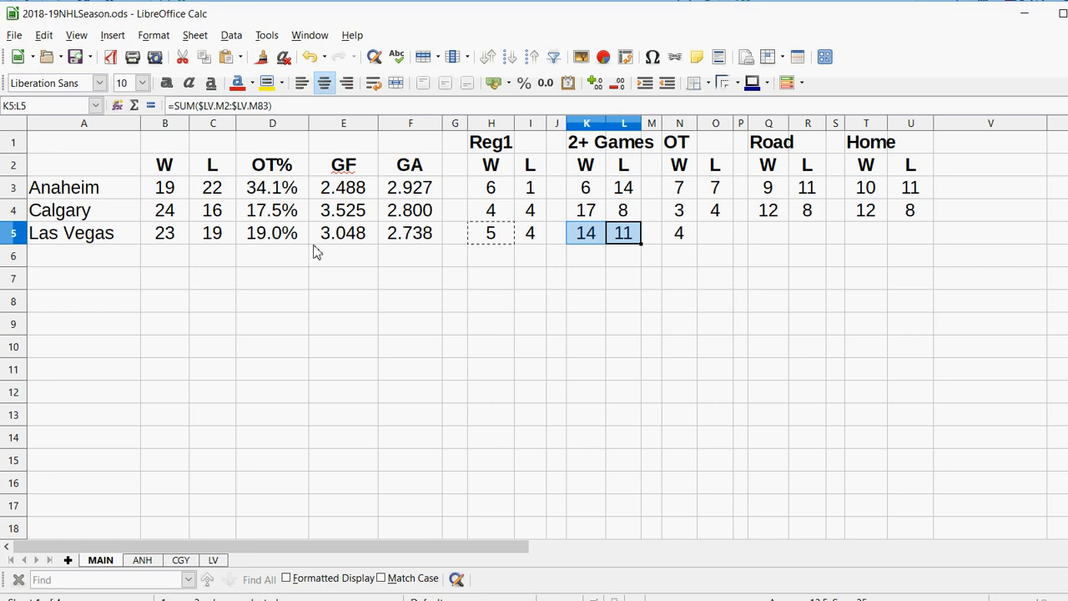
Step: Copy the Calgary OT L formula from O4 into the Las Vegas cell O5 on MAIN
{"action": "left_click", "coordinate": [722, 214]}
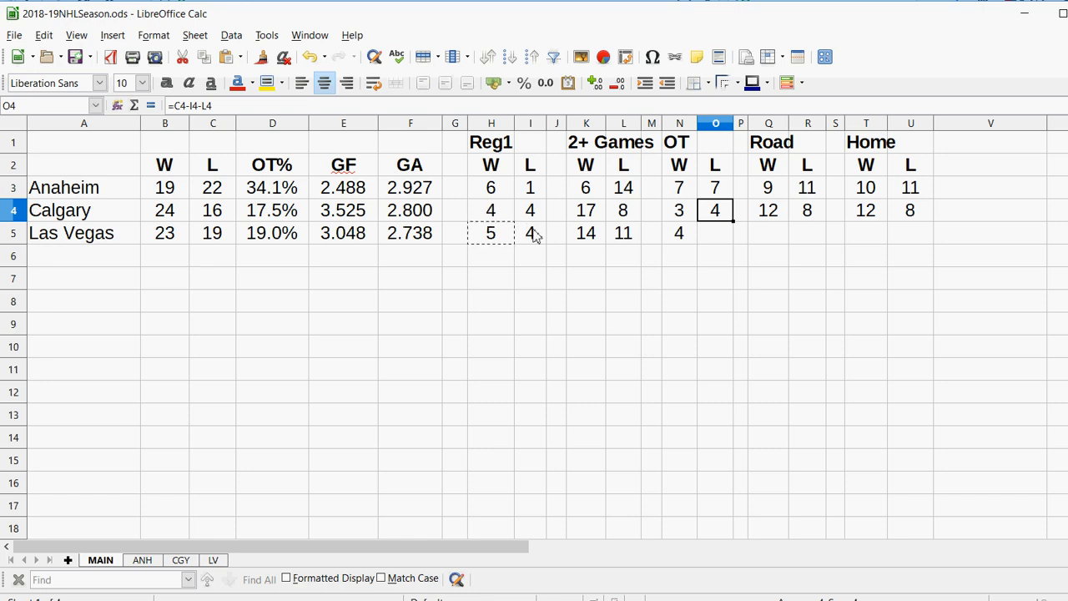
{"action": "right_click", "coordinate": [715, 218]}
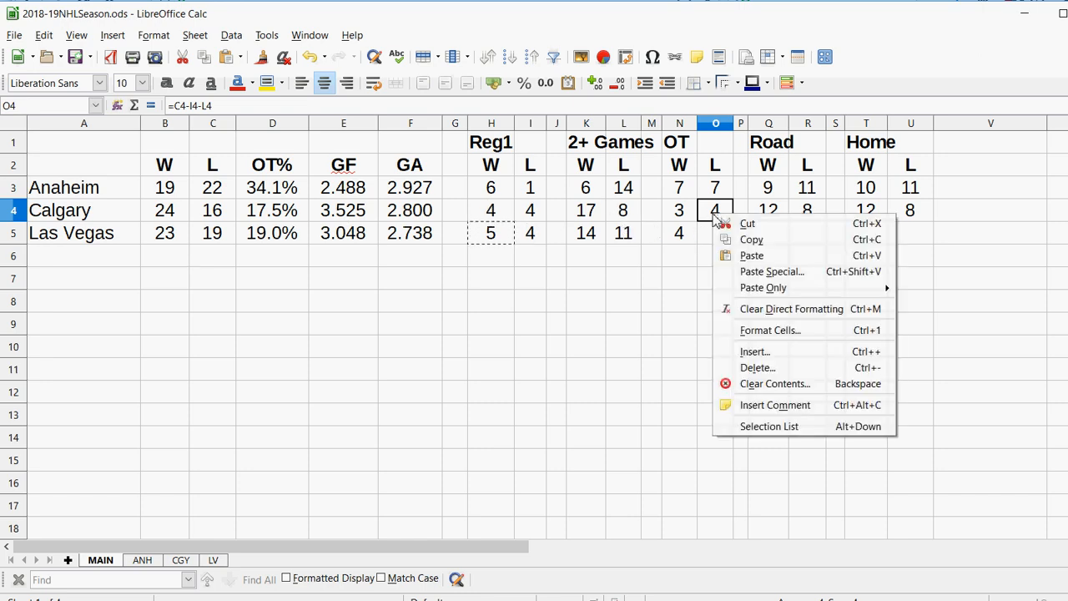
{"action": "left_click", "coordinate": [722, 239]}
{"action": "left_click", "coordinate": [715, 238]}
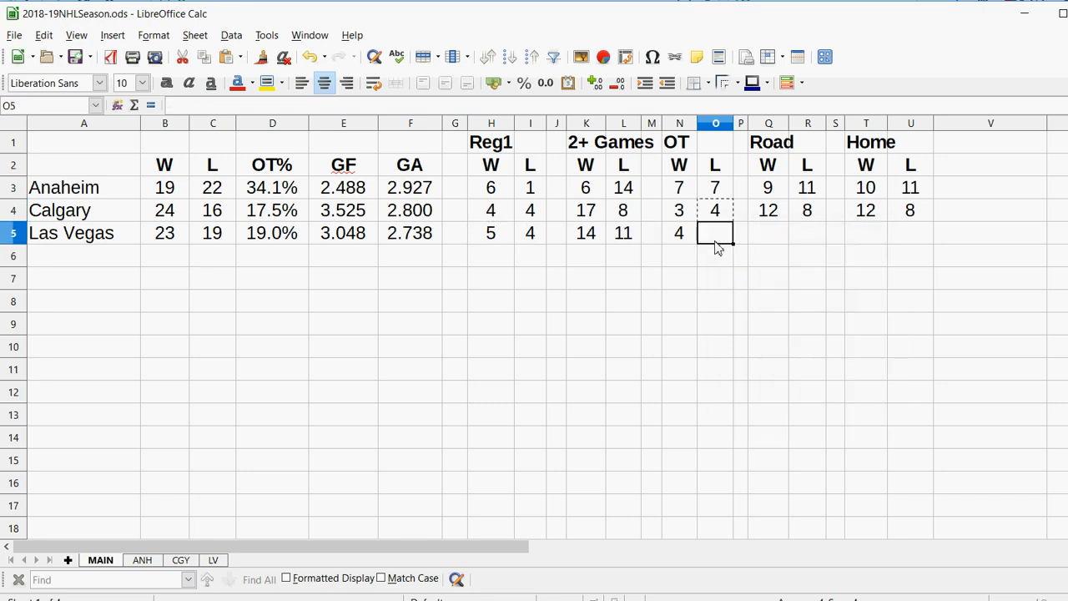
{"action": "right_click", "coordinate": [718, 247]}
{"action": "left_click", "coordinate": [731, 281]}
{"action": "left_click", "coordinate": [702, 285]}
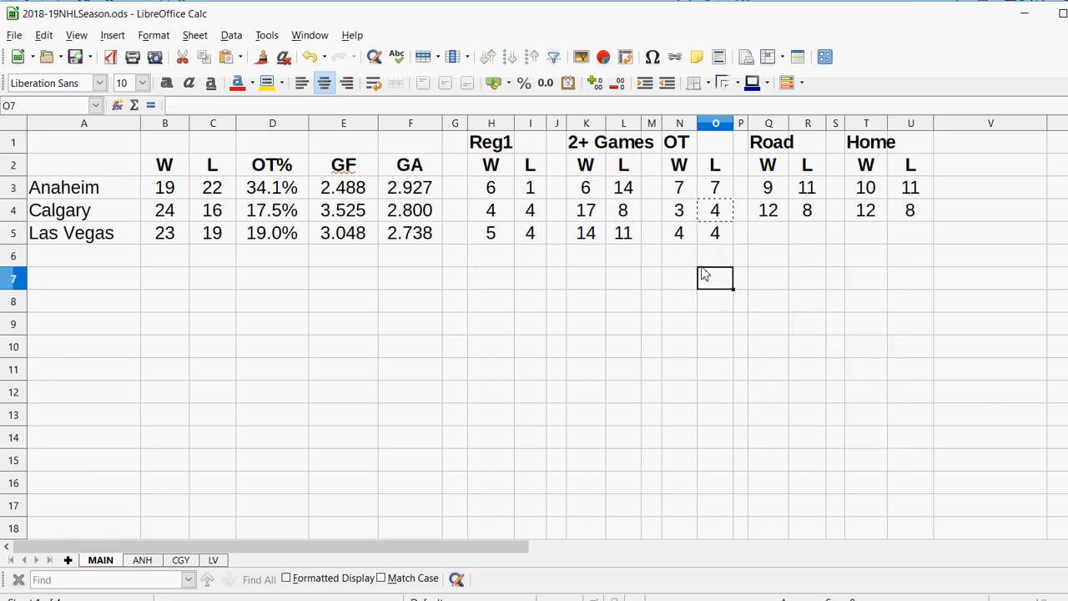
{"action": "left_click_drag", "start_coordinate": [272, 232], "coordinate": [38, 193]}
{"action": "left_click", "coordinate": [248, 300]}
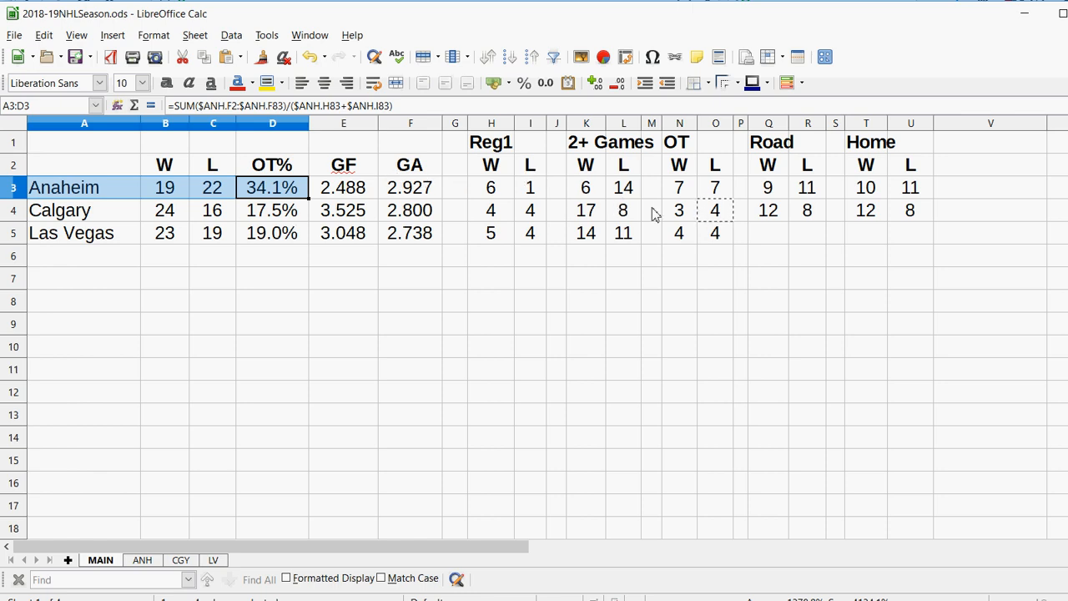
Step: Enter a SUM formula in the Las Vegas Road W cell Q5 that totals the ROADW range O2:O83 of the LV sheet
{"action": "left_click", "coordinate": [775, 236]}
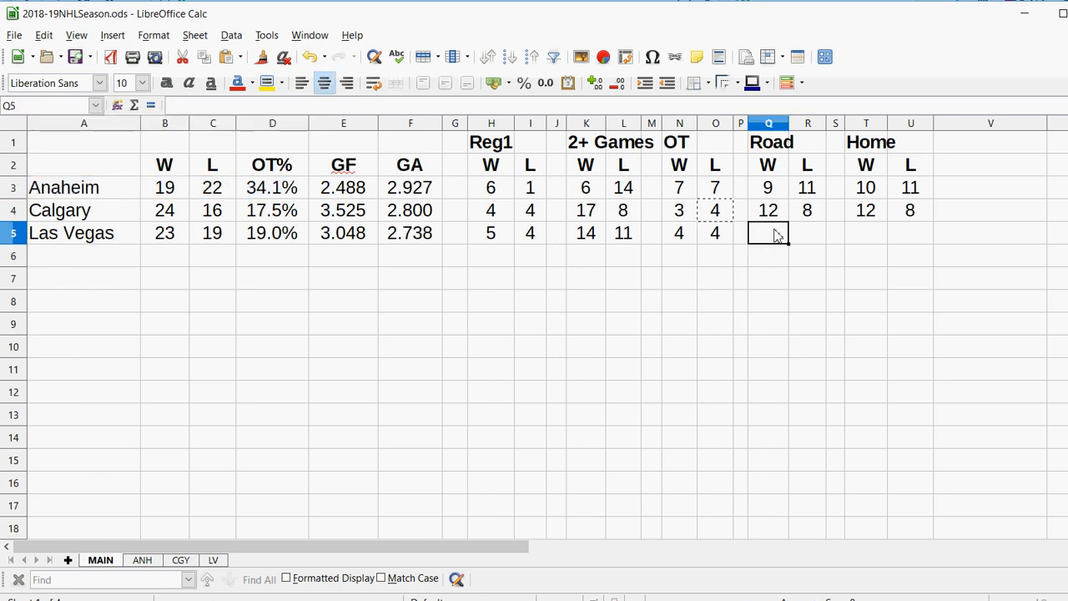
{"action": "left_click", "coordinate": [777, 215]}
{"action": "left_click", "coordinate": [775, 233]}
{"action": "type", "text": "=SUNM"}
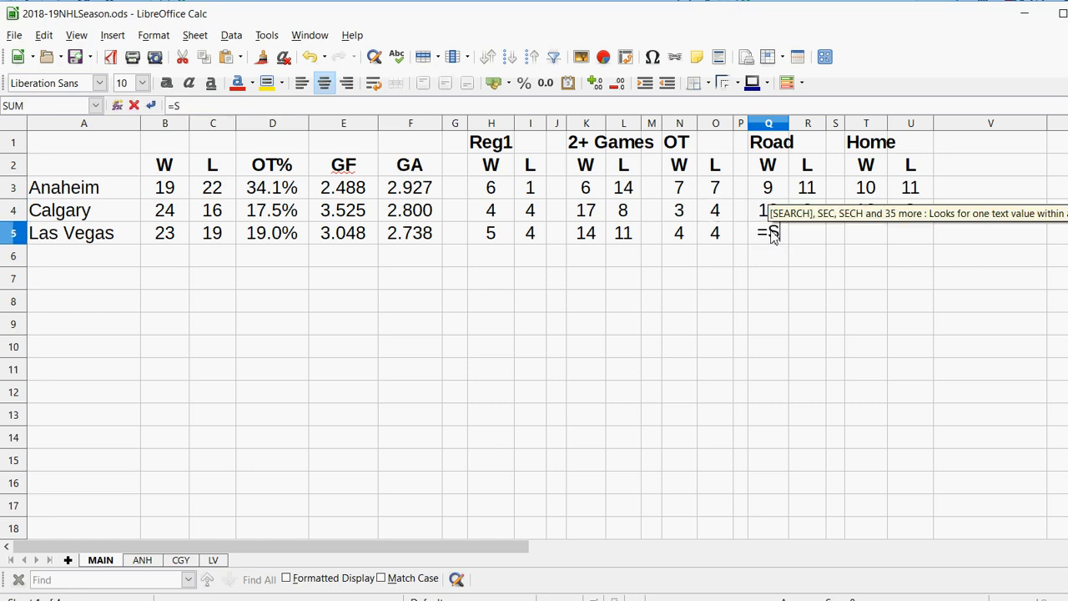
{"action": "key", "text": "BackSpace"}
{"action": "key", "text": "BackSpace"}
{"action": "key", "text": "BackSpace"}
{"action": "type", "text": "UM("}
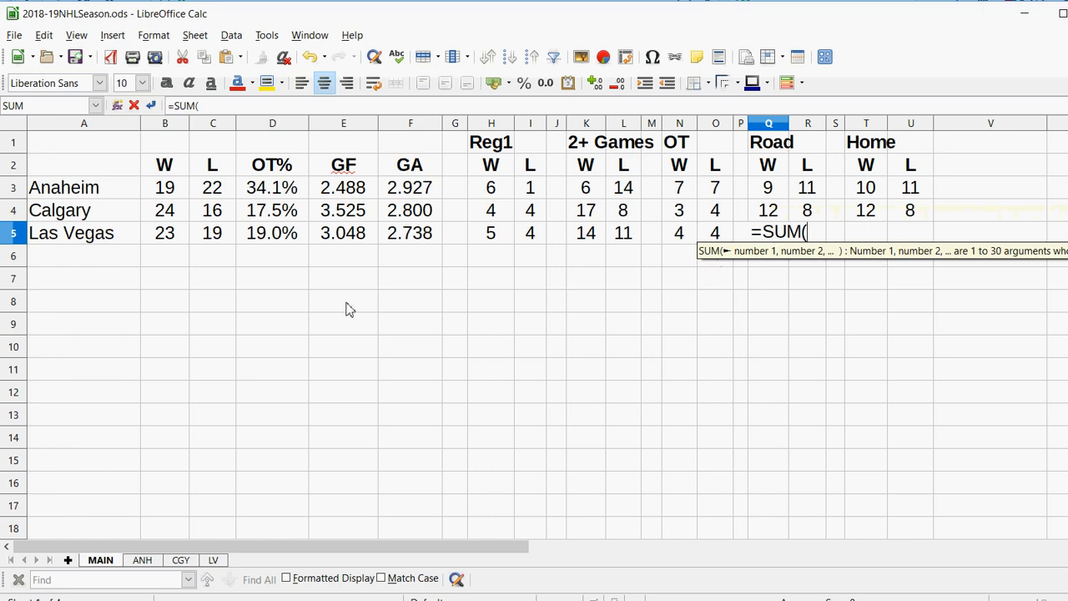
{"action": "left_click", "coordinate": [213, 559]}
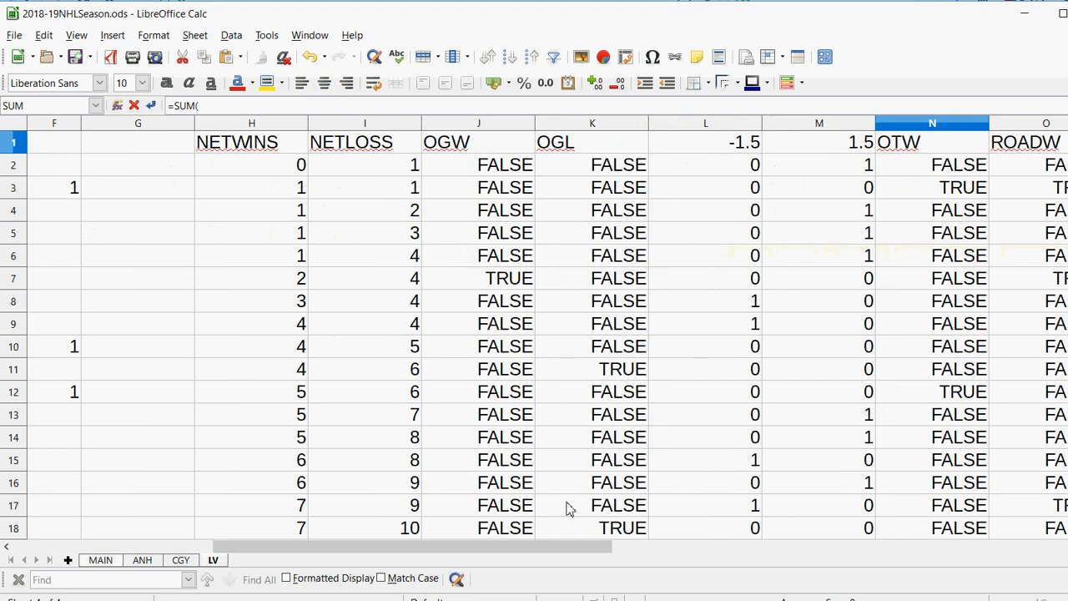
{"action": "left_click_drag", "start_coordinate": [553, 548], "coordinate": [709, 546]}
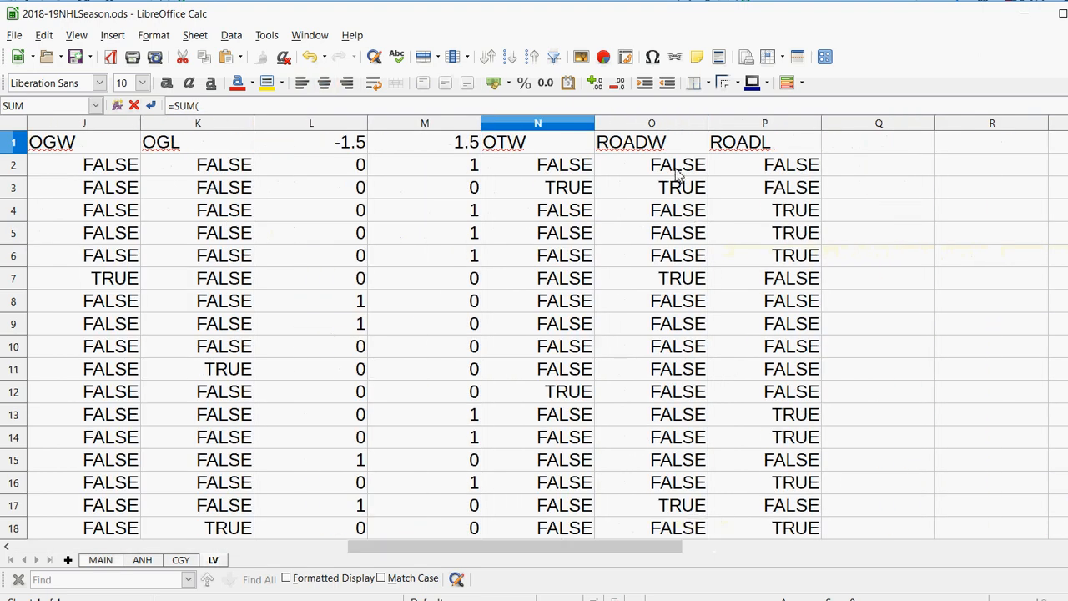
{"action": "mouse_move", "coordinate": [678, 173]}
{"action": "left_mouse_down"}
{"action": "mouse_move", "coordinate": [674, 597]}
{"action": "mouse_move", "coordinate": [651, 92]}
{"action": "mouse_move", "coordinate": [655, 185]}
{"action": "mouse_move", "coordinate": [672, 164]}
{"action": "left_mouse_up"}
{"action": "left_click", "coordinate": [659, 289]}
{"action": "key", "text": "Return"}
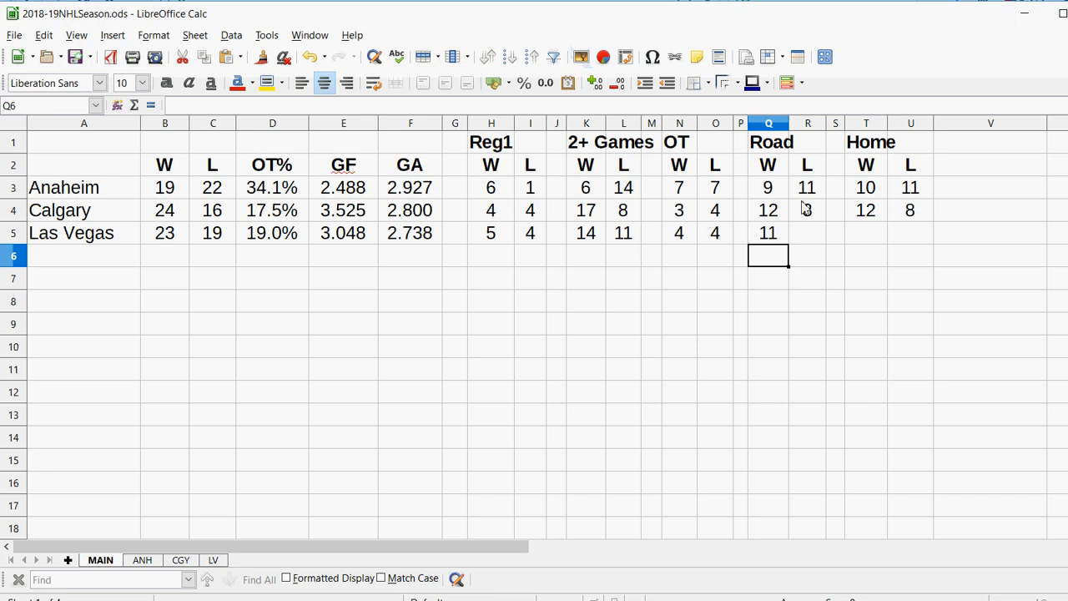
Step: Copy the Las Vegas Road W formula from Q5 into the Road L cell R5
{"action": "left_click", "coordinate": [774, 237]}
{"action": "right_click", "coordinate": [776, 237]}
{"action": "left_click", "coordinate": [788, 259]}
{"action": "left_click", "coordinate": [810, 241]}
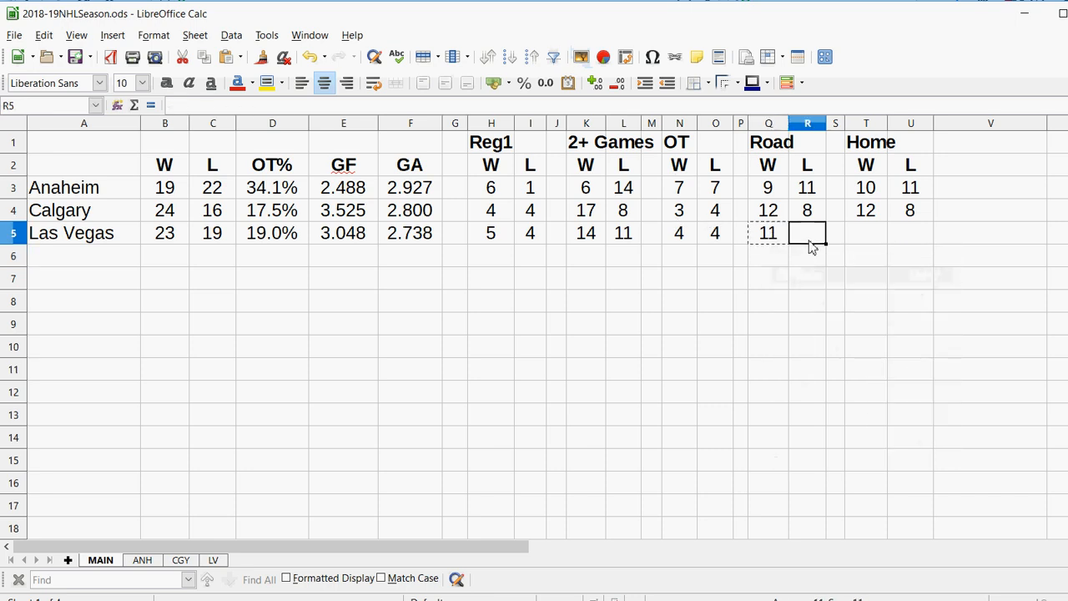
{"action": "right_click", "coordinate": [809, 242]}
{"action": "left_click", "coordinate": [824, 281]}
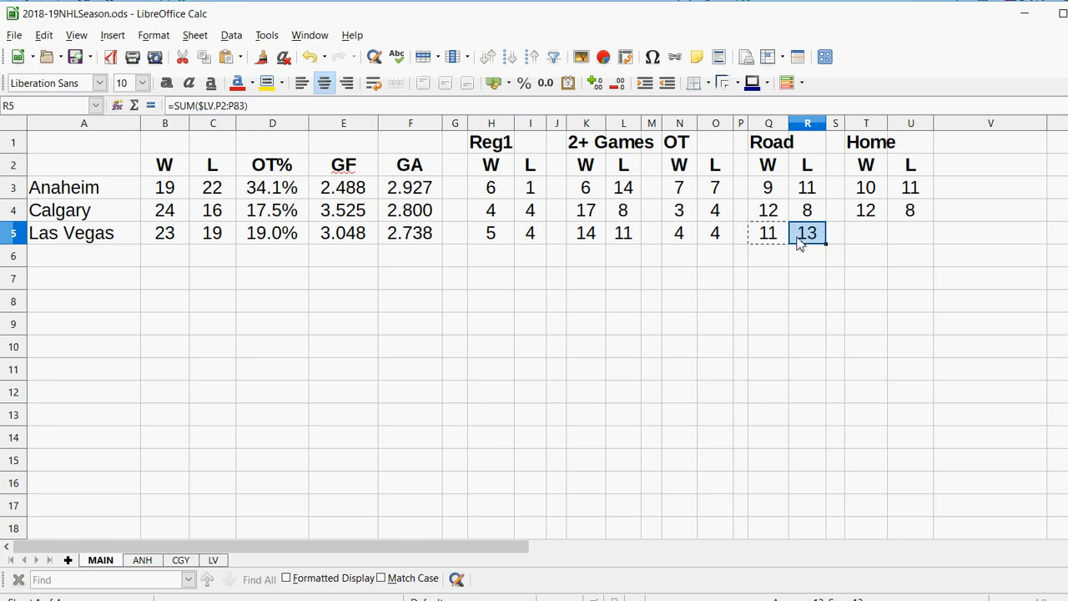
Step: Copy the Calgary Home W and L formulas from T4:U4 into the Las Vegas cells T5:U5
{"action": "left_click_drag", "start_coordinate": [872, 235], "coordinate": [891, 237]}
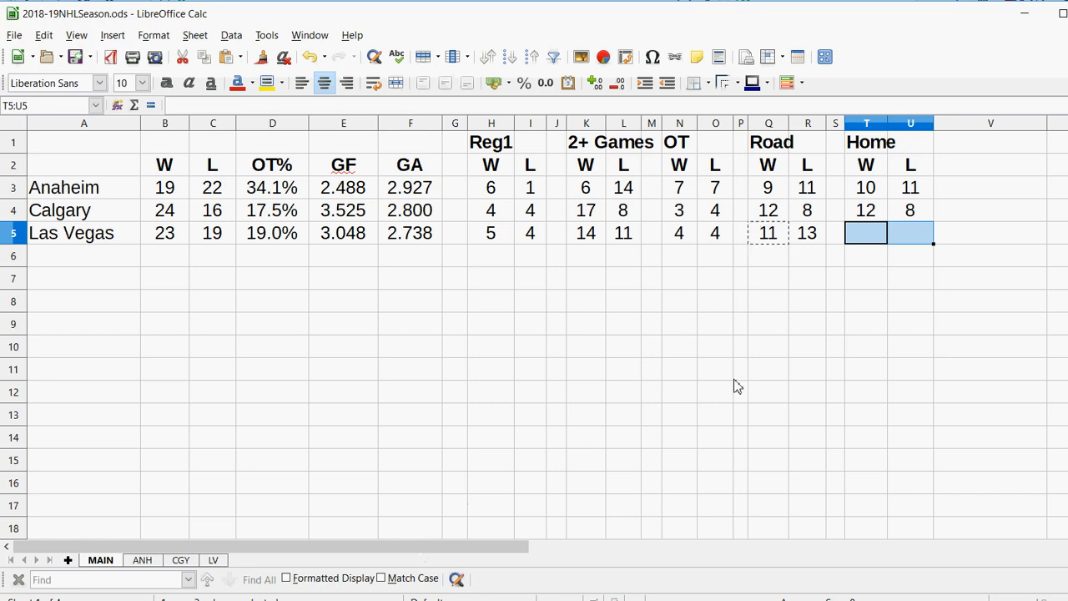
{"action": "left_click", "coordinate": [167, 240]}
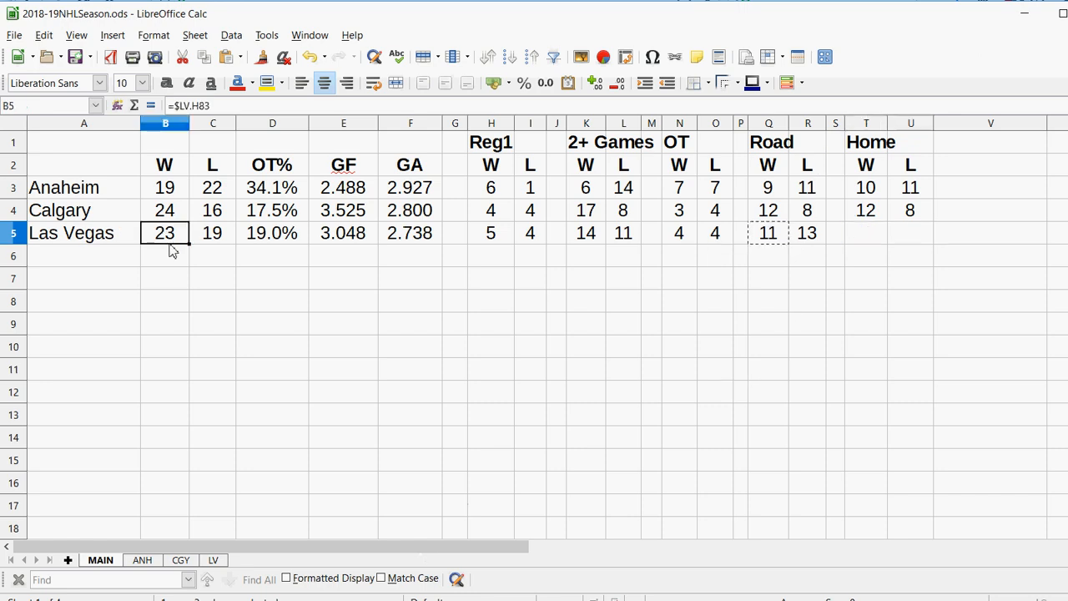
{"action": "left_click", "coordinate": [196, 242]}
{"action": "left_click_drag", "start_coordinate": [873, 216], "coordinate": [891, 216]}
{"action": "right_click", "coordinate": [891, 216]}
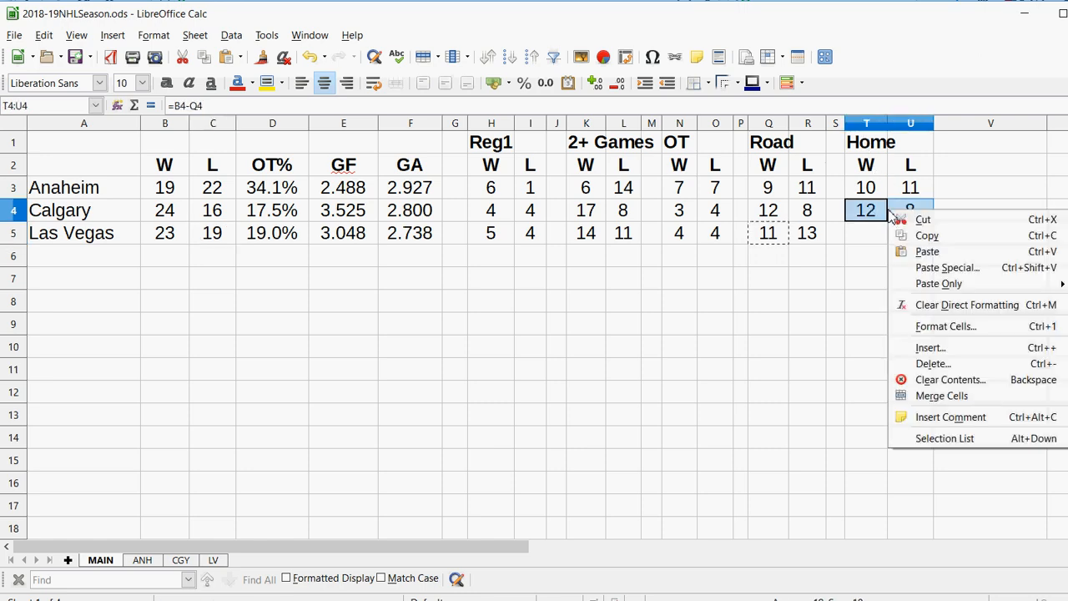
{"action": "left_click", "coordinate": [899, 235]}
{"action": "left_click", "coordinate": [873, 232]}
{"action": "right_click", "coordinate": [874, 232]}
{"action": "left_click", "coordinate": [884, 268]}
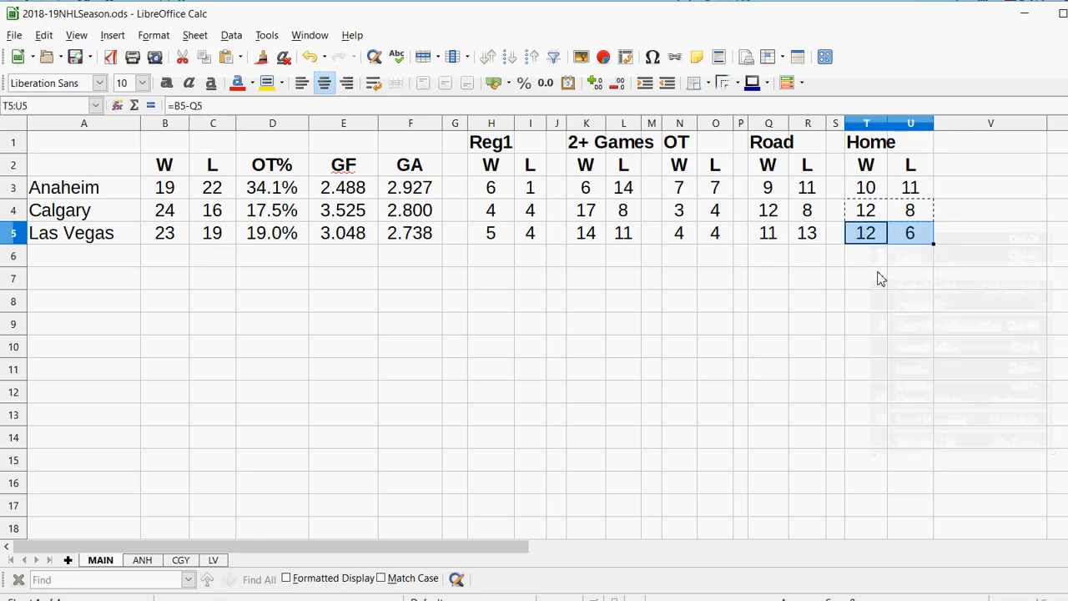
{"action": "left_click", "coordinate": [824, 305]}
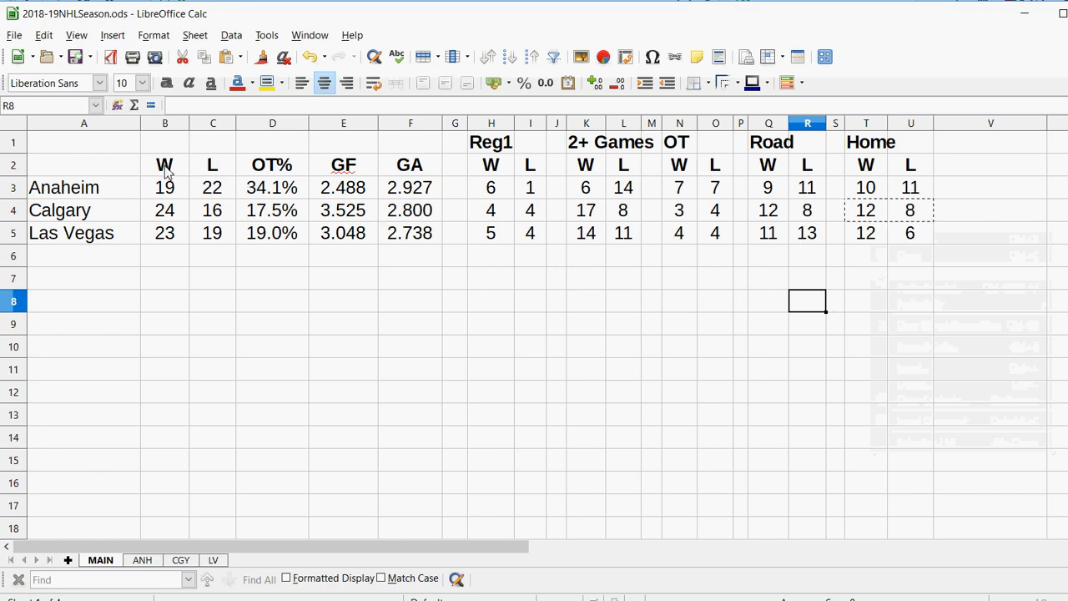
Step: Examine the column headings and the Las Vegas row on MAIN, including its GF and GA averages and the 2+ Games W column
{"action": "left_click_drag", "start_coordinate": [165, 171], "coordinate": [901, 160]}
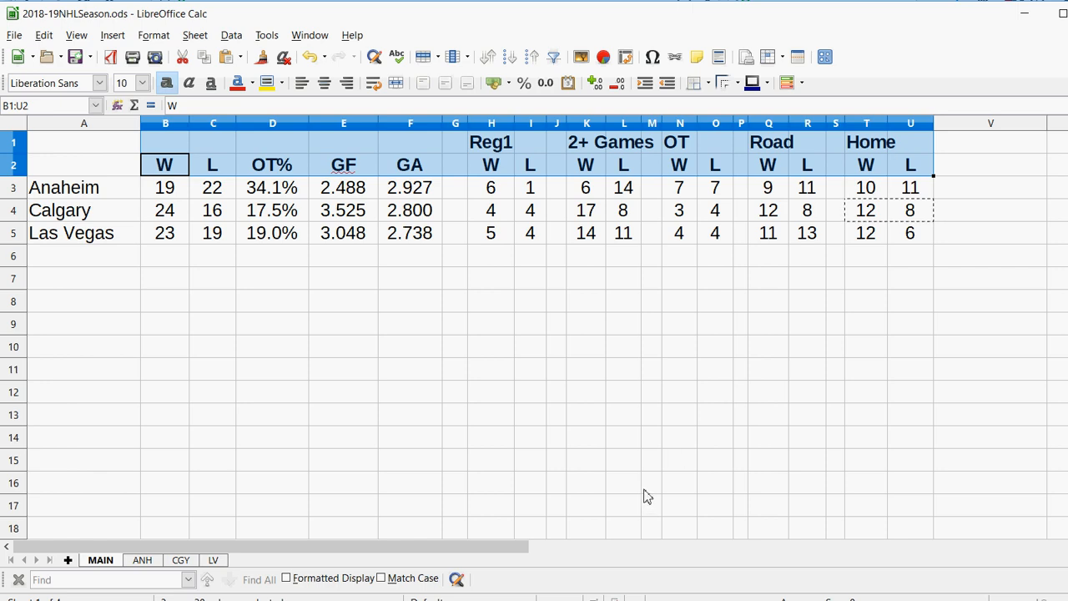
{"action": "scroll", "coordinate": [460, 460], "scroll_direction": "down", "scroll_amount": 2}
{"action": "left_click", "coordinate": [325, 465]}
{"action": "scroll", "coordinate": [325, 467], "scroll_direction": "up", "scroll_amount": 1}
{"action": "scroll", "coordinate": [324, 474], "scroll_direction": "down", "scroll_amount": 4}
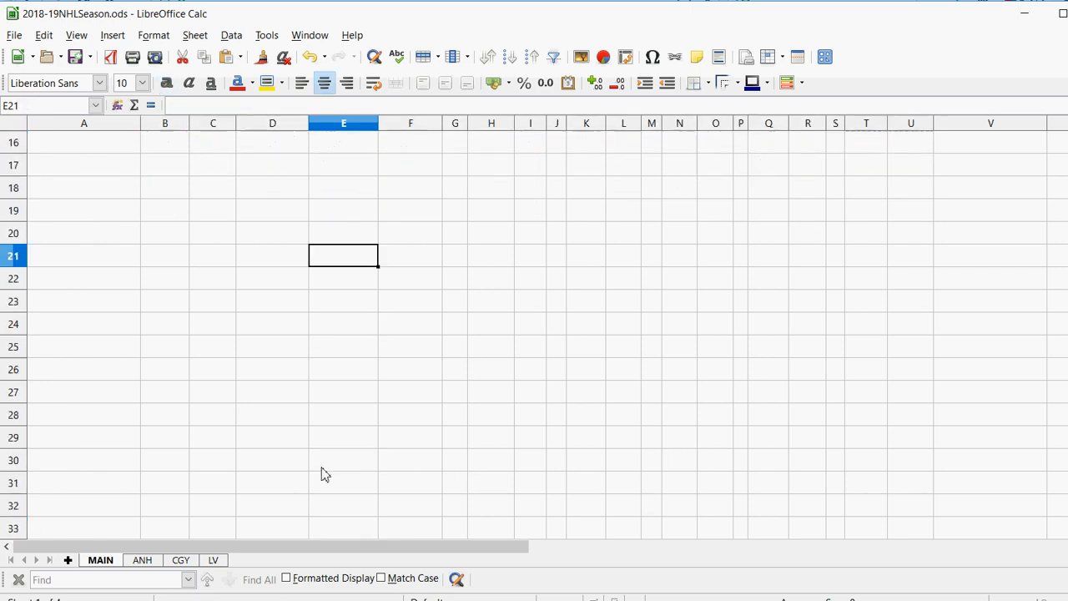
{"action": "scroll", "coordinate": [326, 473], "scroll_direction": "down", "scroll_amount": 3}
{"action": "scroll", "coordinate": [1059, 357], "scroll_direction": "down", "scroll_amount": 4}
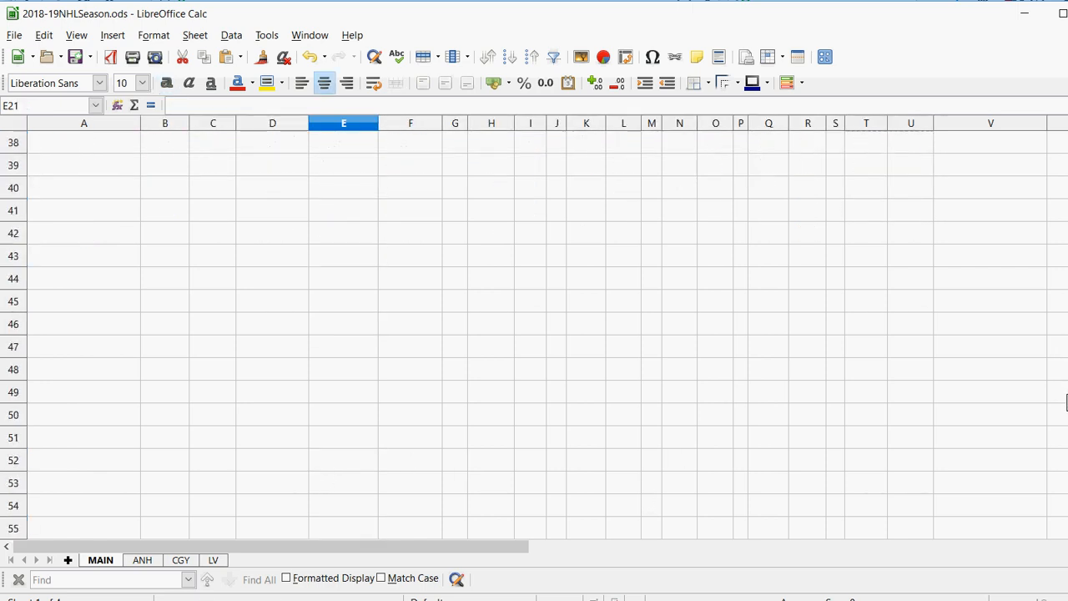
{"action": "scroll", "coordinate": [1059, 358], "scroll_direction": "up", "scroll_amount": 12}
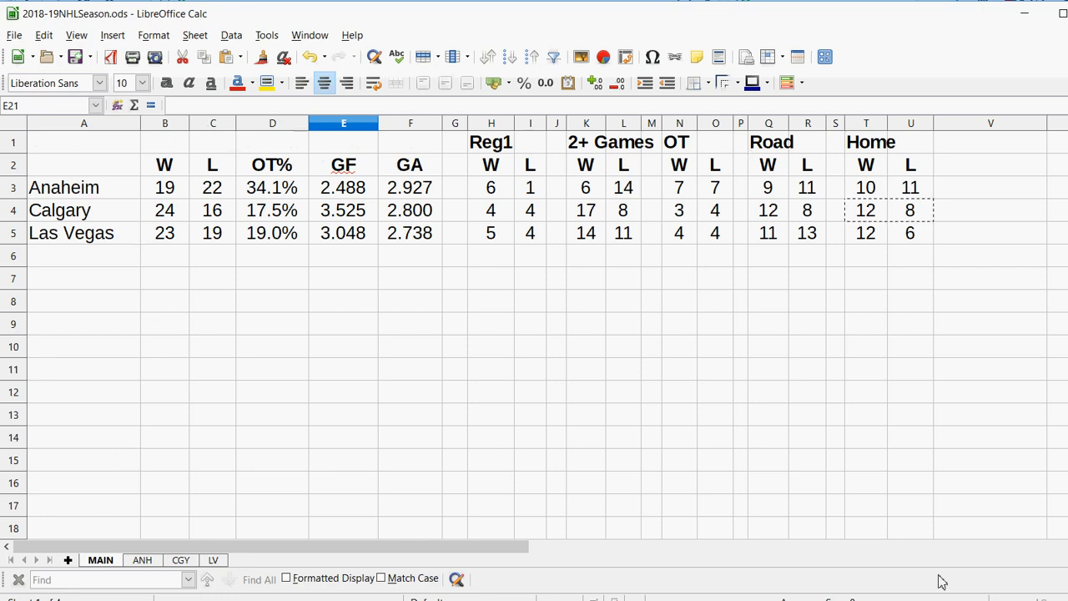
{"action": "left_click", "coordinate": [1005, 599]}
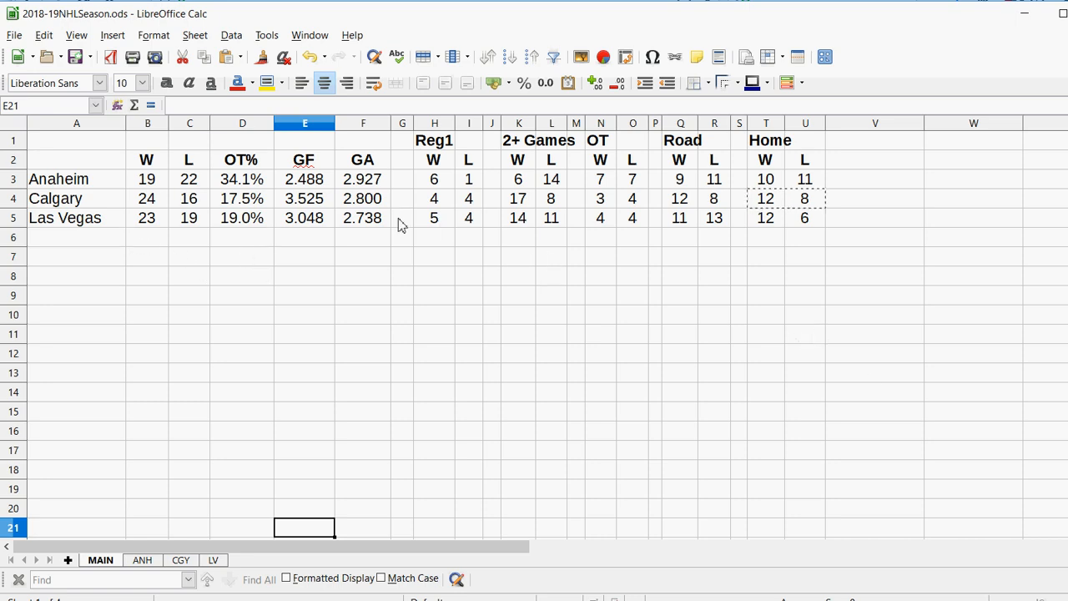
{"action": "left_click_drag", "start_coordinate": [74, 220], "coordinate": [810, 220]}
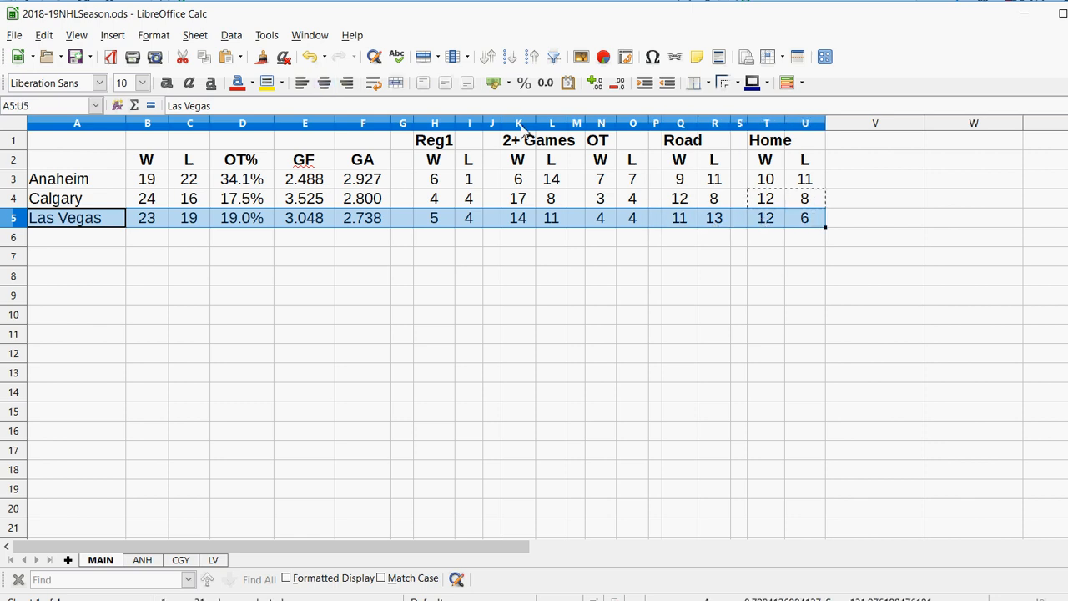
{"action": "left_click", "coordinate": [315, 255]}
{"action": "left_click", "coordinate": [293, 227]}
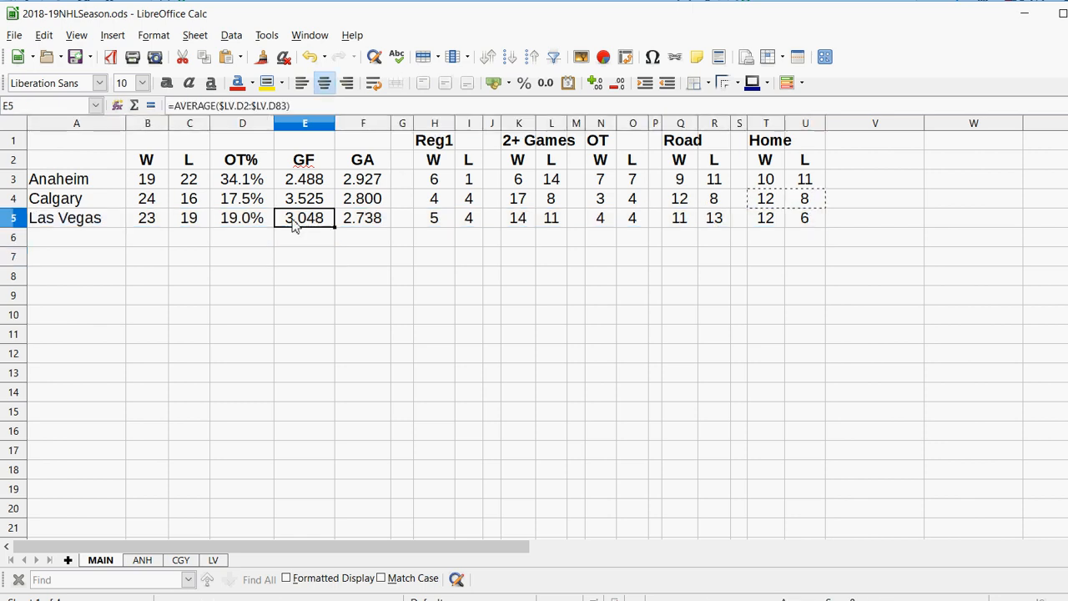
{"action": "left_click_drag", "start_coordinate": [294, 227], "coordinate": [384, 222]}
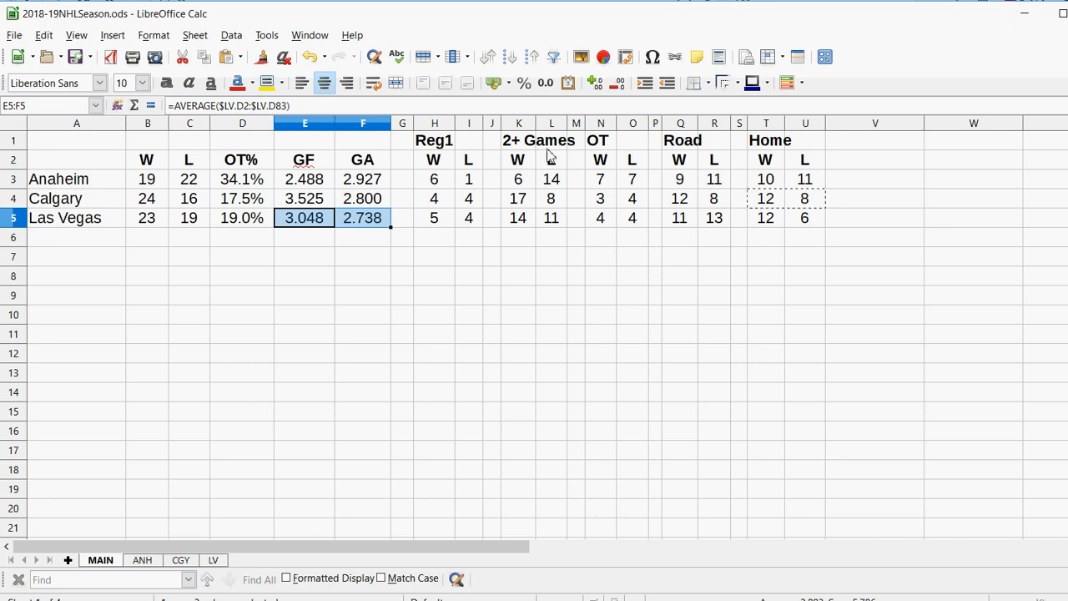
{"action": "left_click_drag", "start_coordinate": [514, 166], "coordinate": [528, 242]}
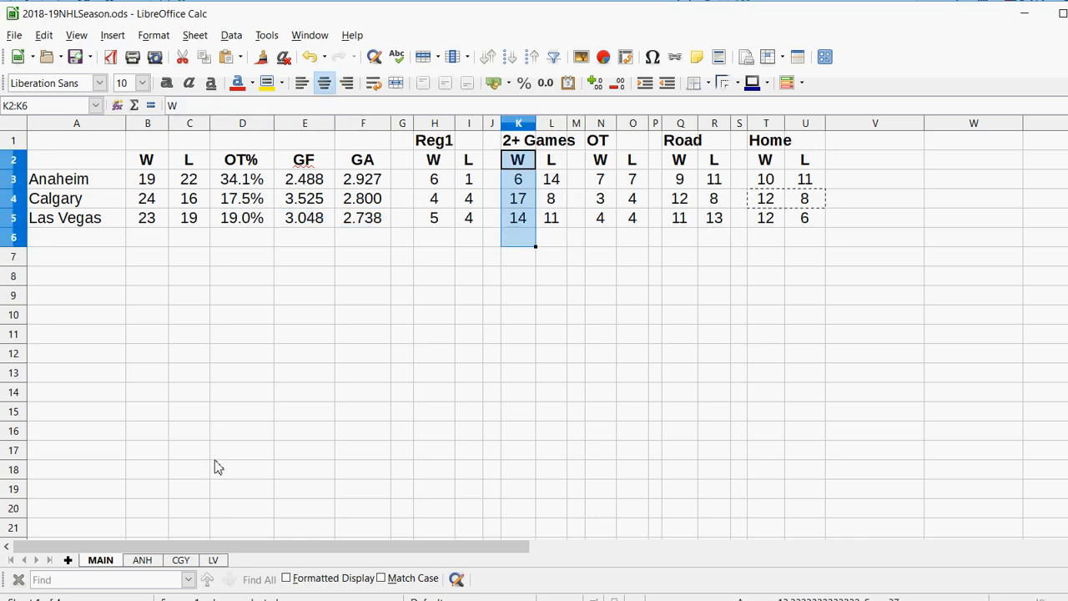
Step: Examine Calgary's game scores from 2018-11-30 through 2018-12-31 on the CGY sheet
{"action": "left_click", "coordinate": [180, 559]}
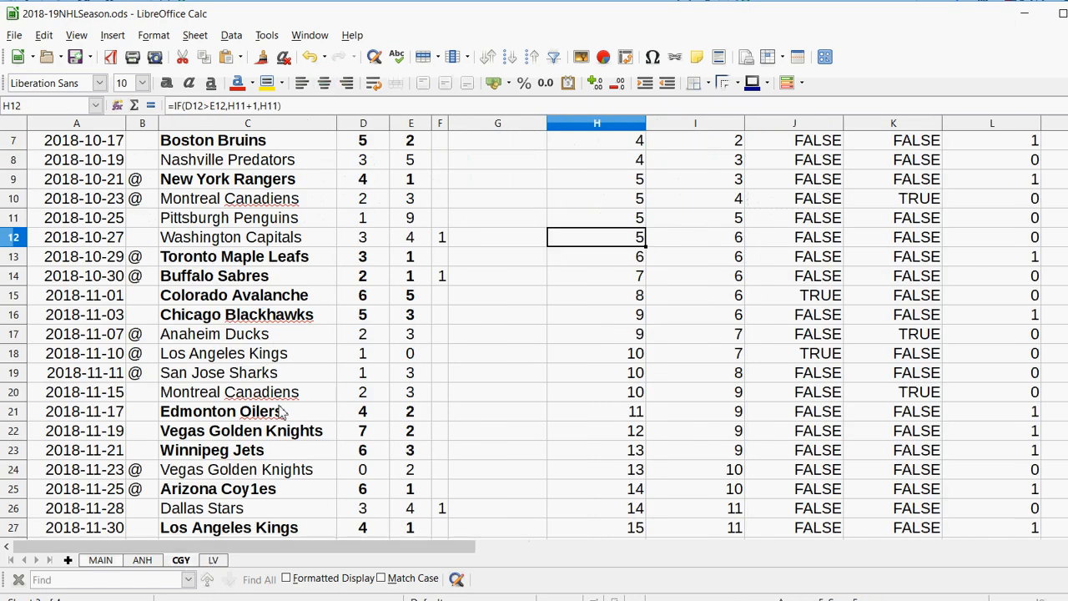
{"action": "scroll", "coordinate": [279, 413], "scroll_direction": "down", "scroll_amount": 4}
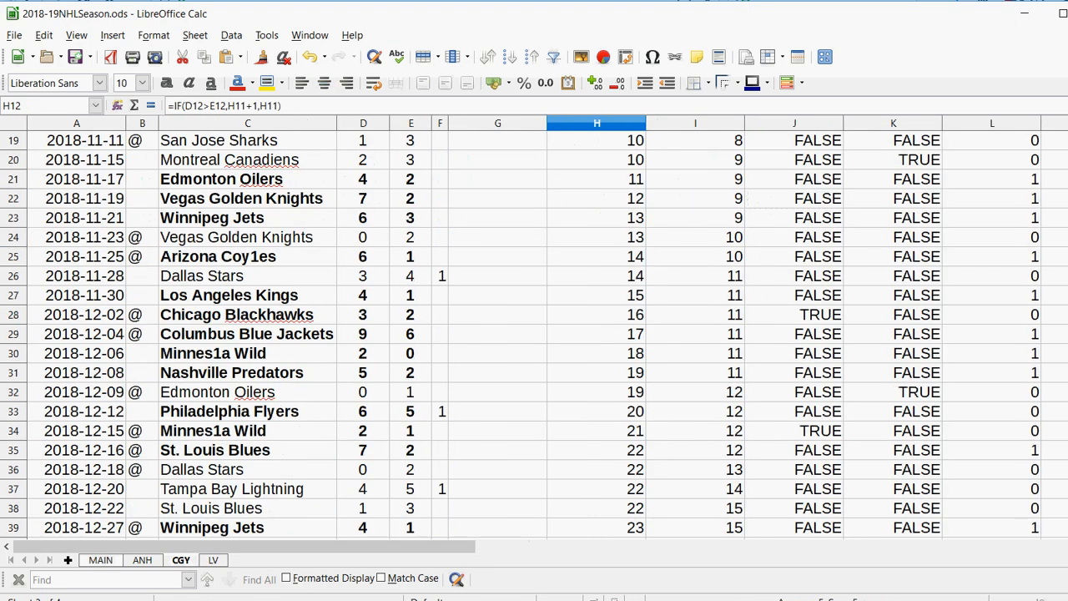
{"action": "scroll", "coordinate": [534, 334], "scroll_direction": "down", "scroll_amount": 9}
{"action": "scroll", "coordinate": [534, 334], "scroll_direction": "up", "scroll_amount": 6}
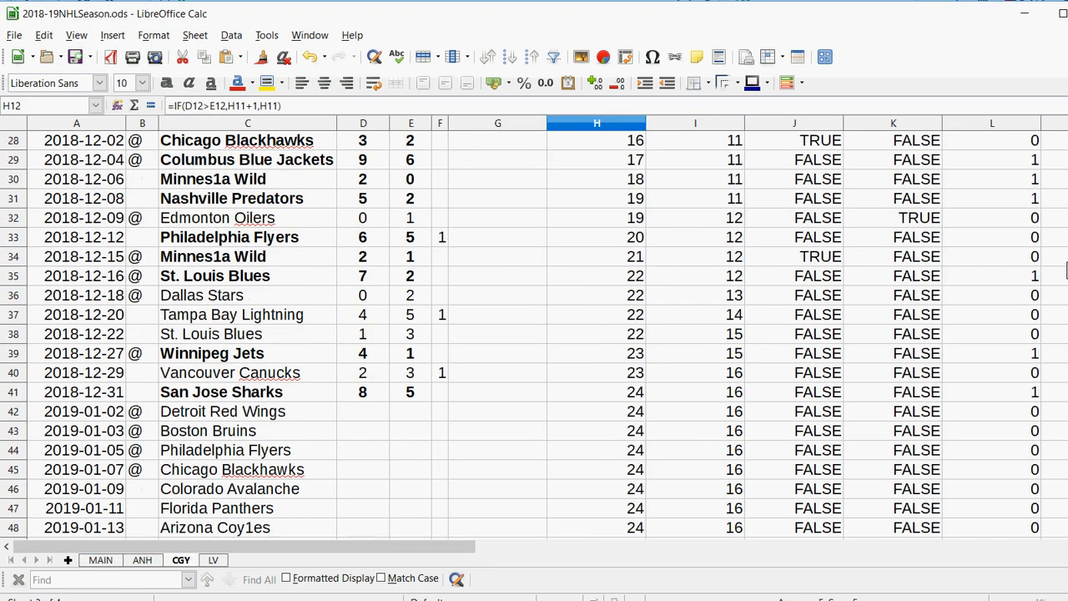
{"action": "scroll", "coordinate": [1024, 299], "scroll_direction": "up", "scroll_amount": 1}
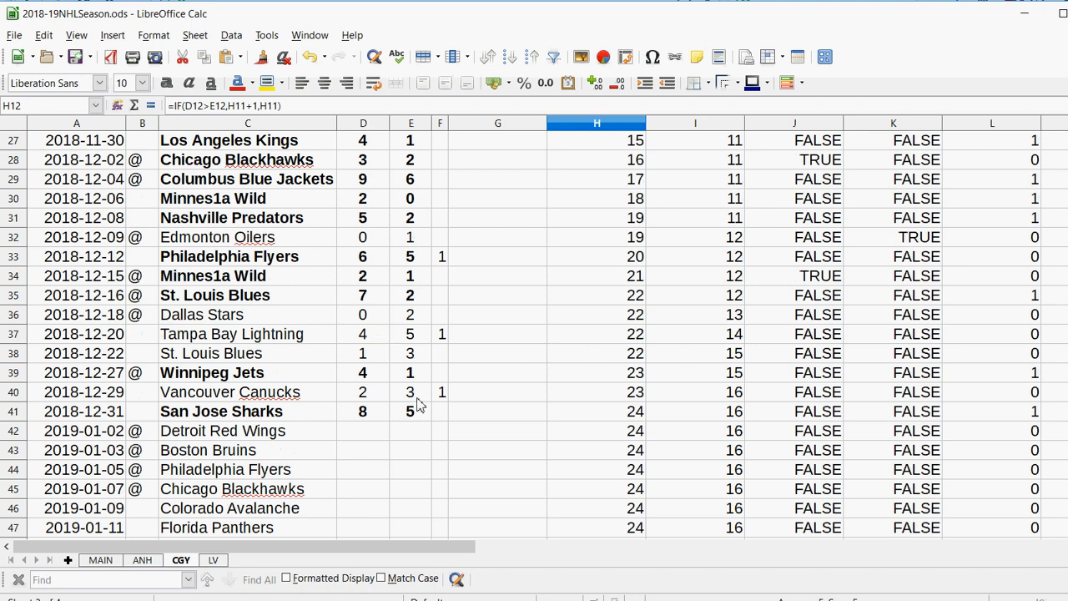
{"action": "left_click_drag", "start_coordinate": [354, 314], "coordinate": [436, 417]}
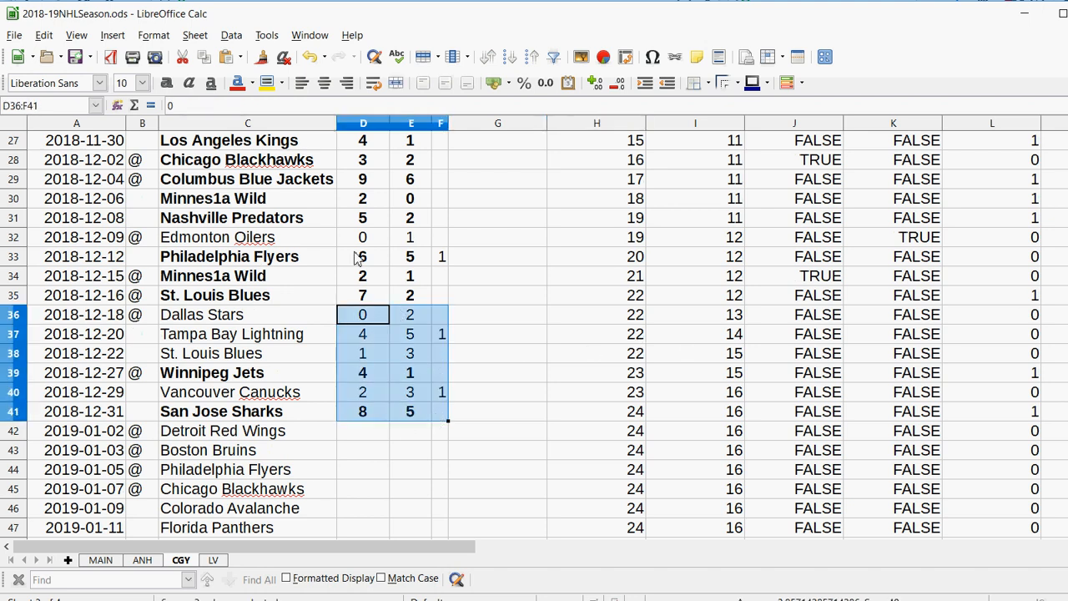
{"action": "left_click", "coordinate": [497, 257]}
{"action": "scroll", "coordinate": [508, 255], "scroll_direction": "up", "scroll_amount": 1}
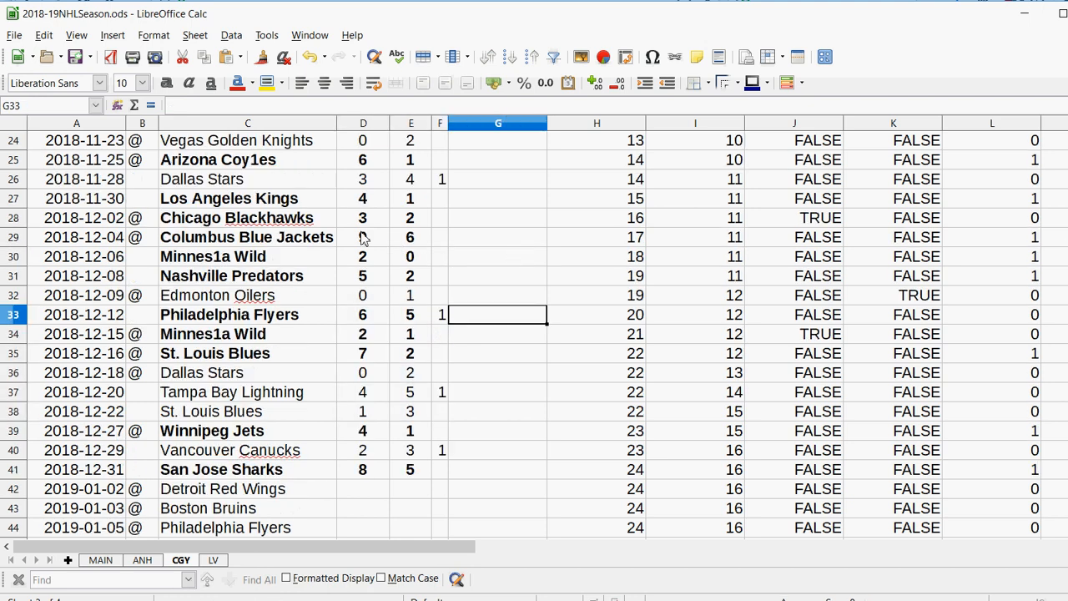
{"action": "left_click_drag", "start_coordinate": [349, 206], "coordinate": [493, 362]}
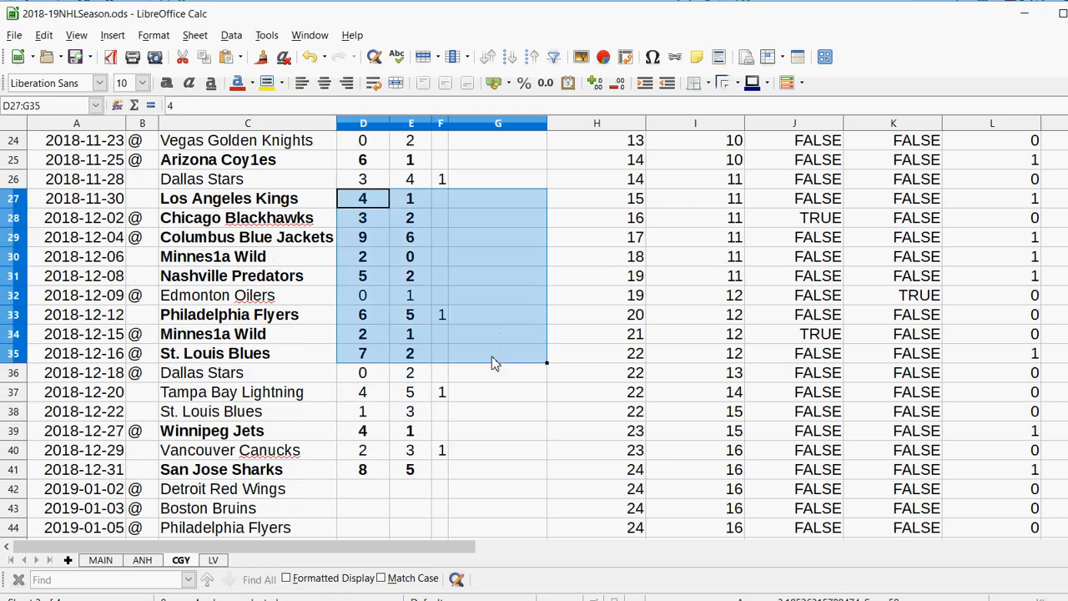
{"action": "left_click", "coordinate": [500, 497]}
{"action": "left_click", "coordinate": [368, 490]}
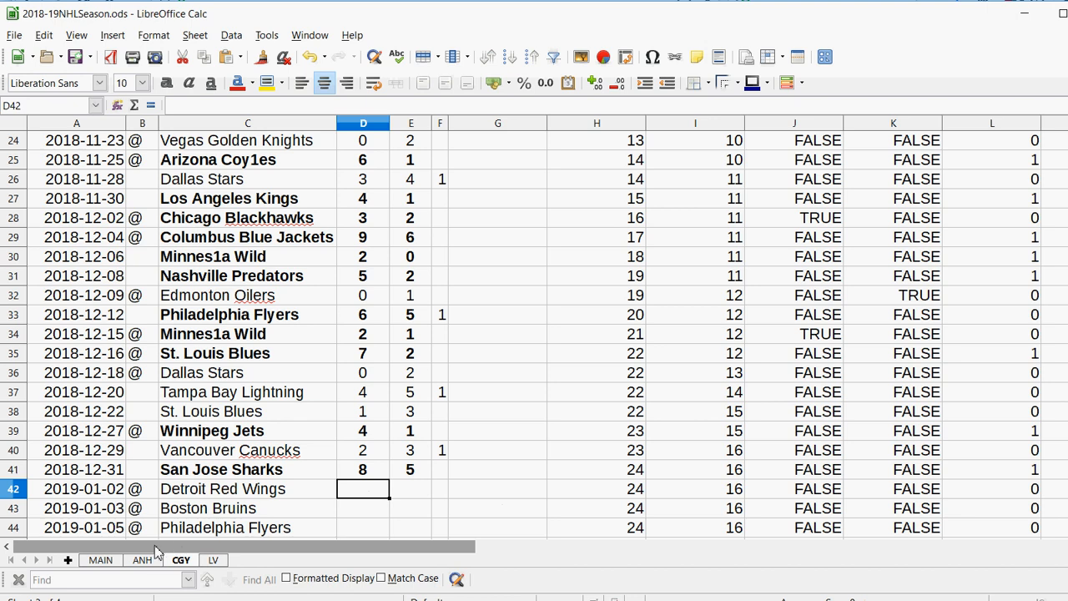
Step: Examine Calgary's W and L totals and its GF average formula on the MAIN sheet
{"action": "left_click", "coordinate": [96, 559]}
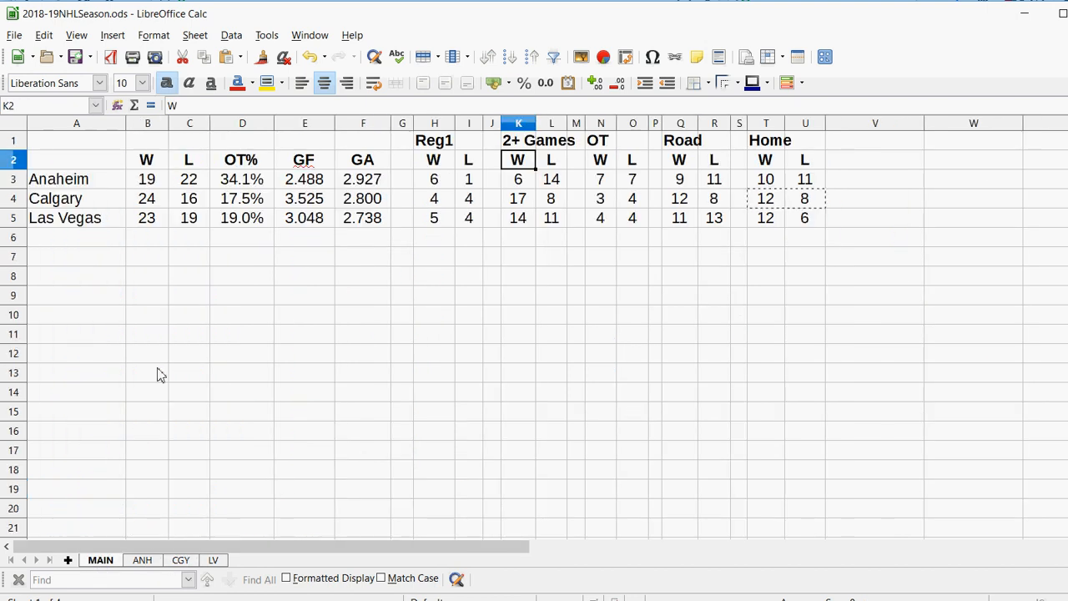
{"action": "left_click_drag", "start_coordinate": [155, 200], "coordinate": [196, 201]}
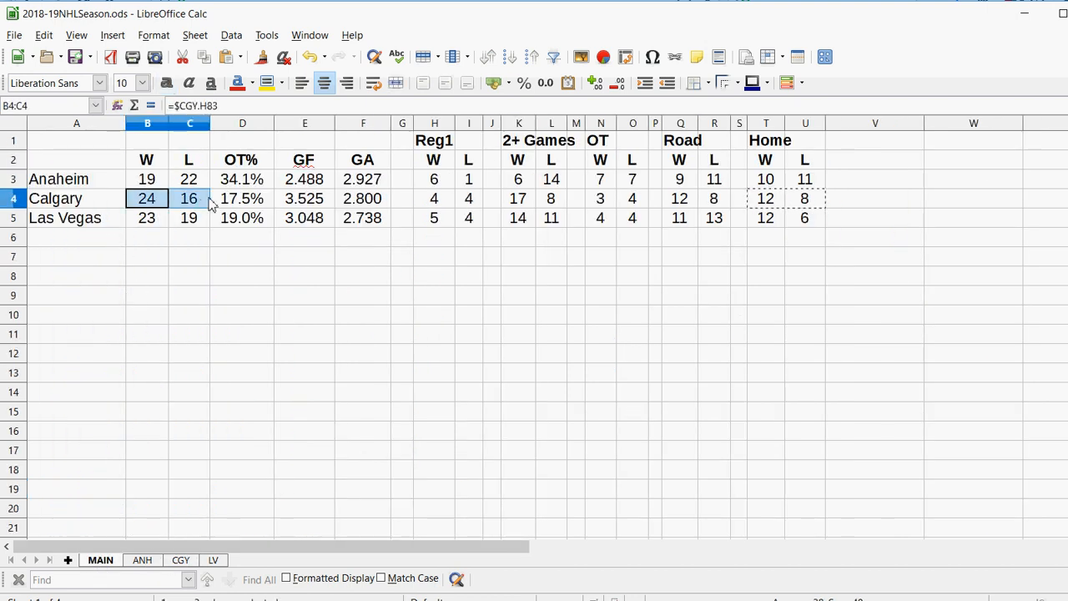
{"action": "left_click", "coordinate": [312, 201]}
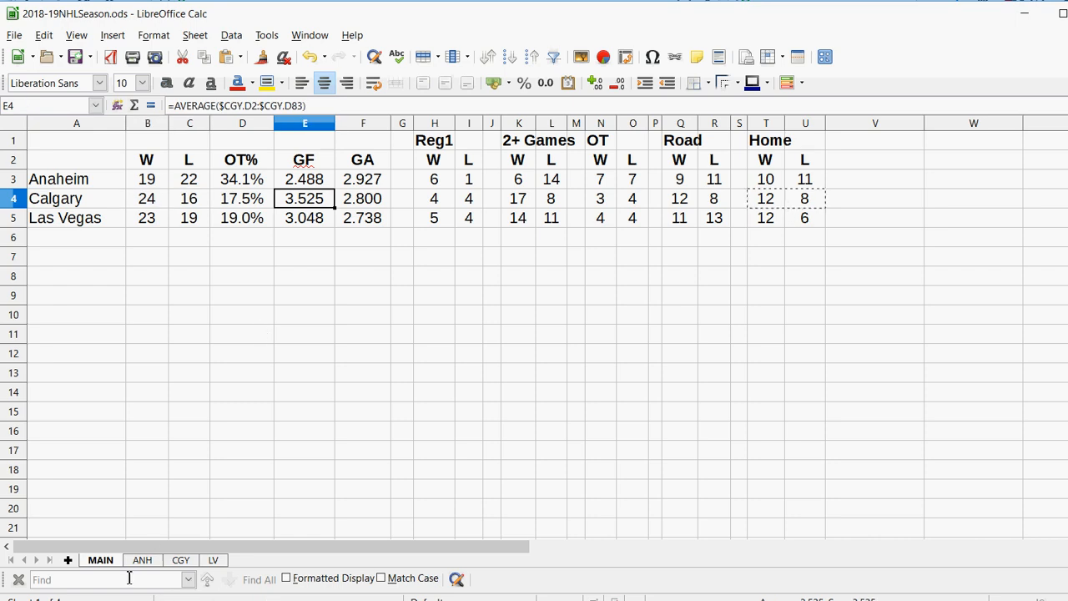
Step: Enter a trial score of 117 to 3 for Calgary's 2019-01-02 game against the Detroit Red Wings on the CGY sheet
{"action": "left_click", "coordinate": [180, 560]}
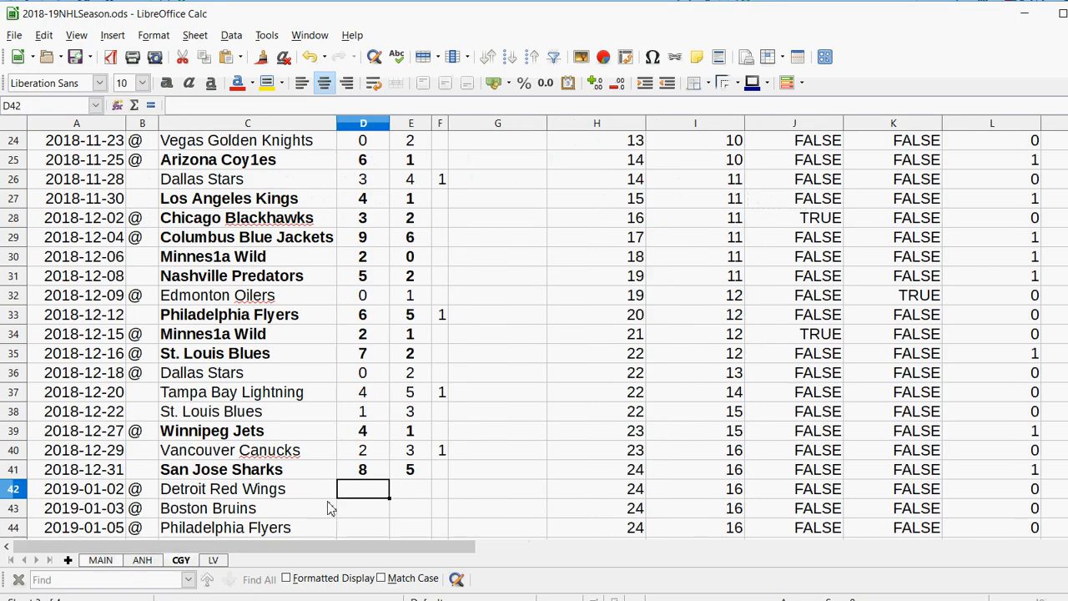
{"action": "type", "text": "11"}
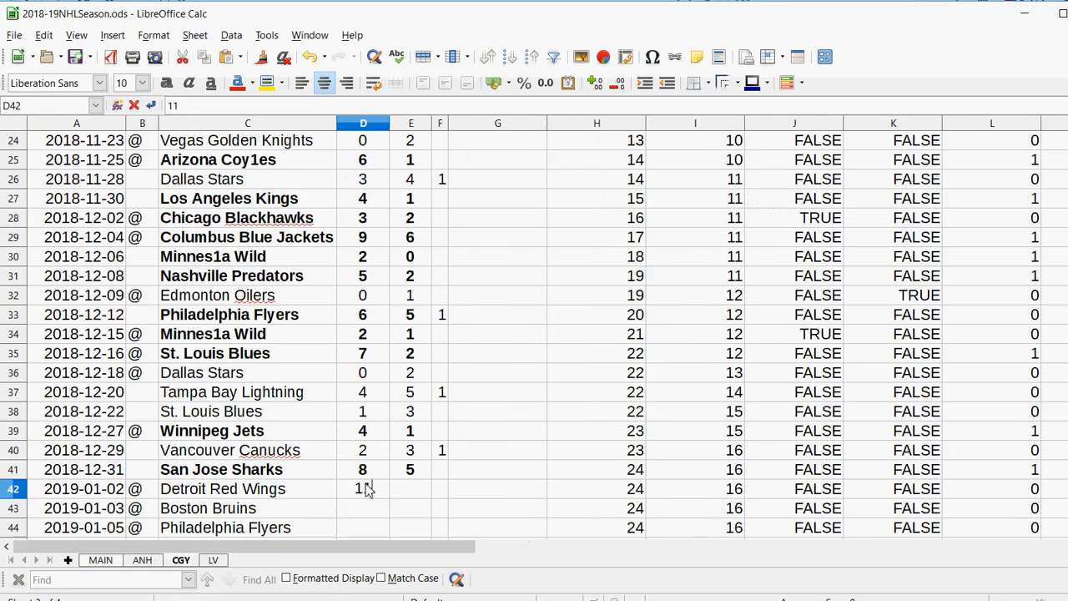
{"action": "type", "text": "7"}
{"action": "key", "text": "Tab"}
{"action": "type", "text": "3"}
{"action": "key", "text": "Return"}
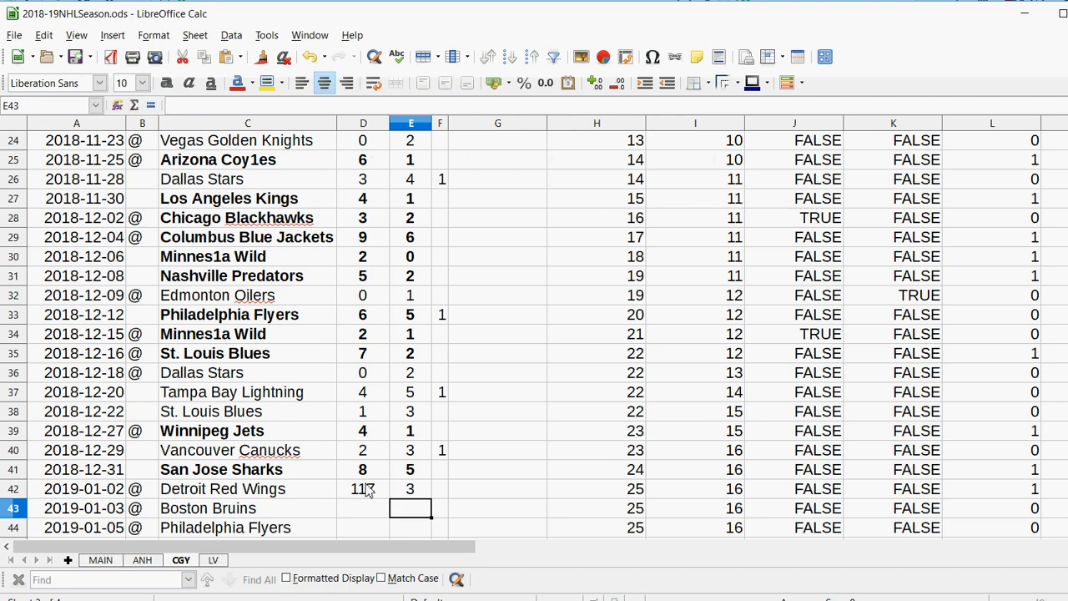
Step: Check on MAIN how the trial score affects Calgary's GF average
{"action": "left_click", "coordinate": [100, 560]}
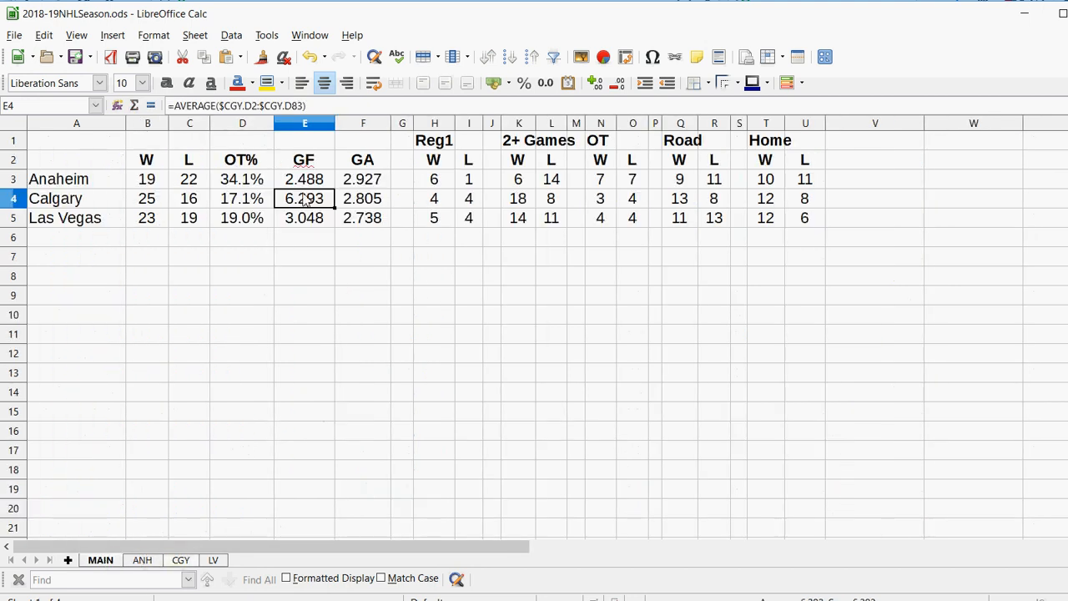
{"action": "left_click", "coordinate": [316, 269]}
{"action": "left_click", "coordinate": [303, 201]}
Step: Delete the trial score in D42:E42 for the Detroit Red Wings game on the CGY sheet
{"action": "left_click", "coordinate": [181, 561]}
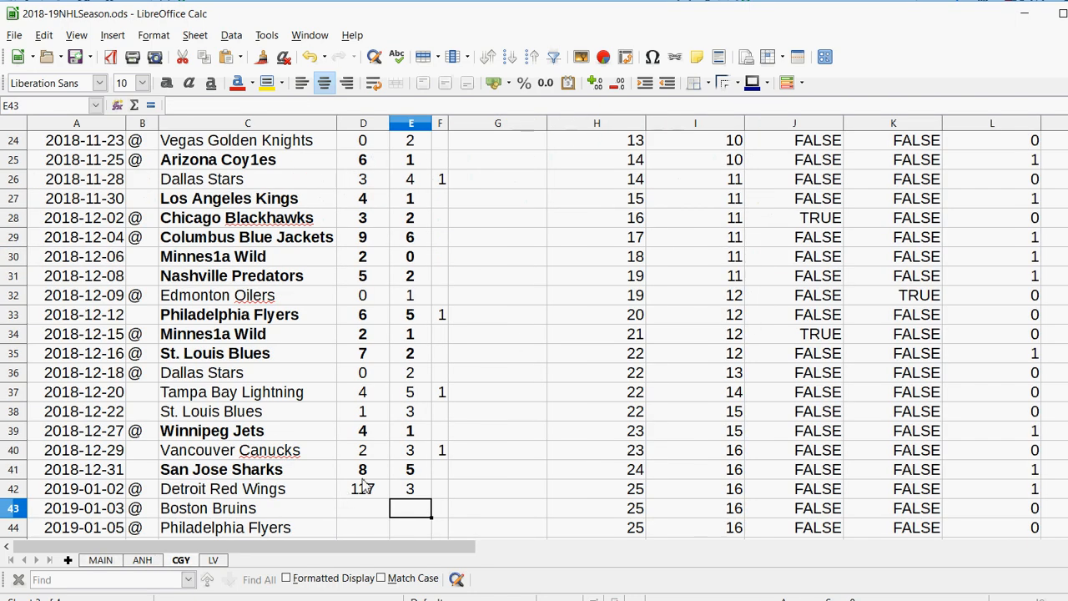
{"action": "left_click_drag", "start_coordinate": [350, 491], "coordinate": [409, 494]}
{"action": "key", "text": "BackSpace"}
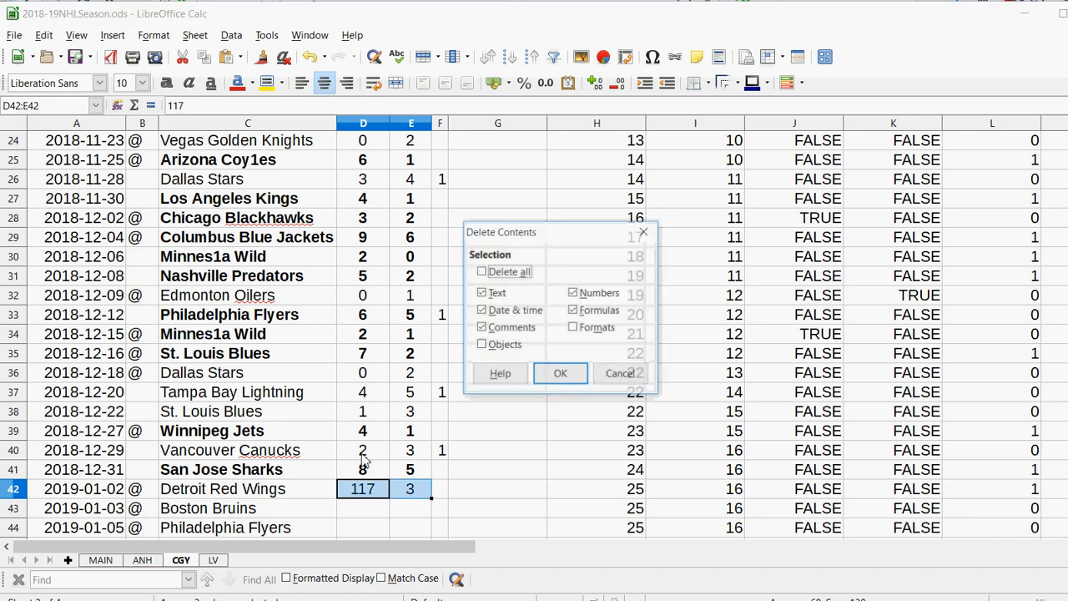
{"action": "key", "text": "Return"}
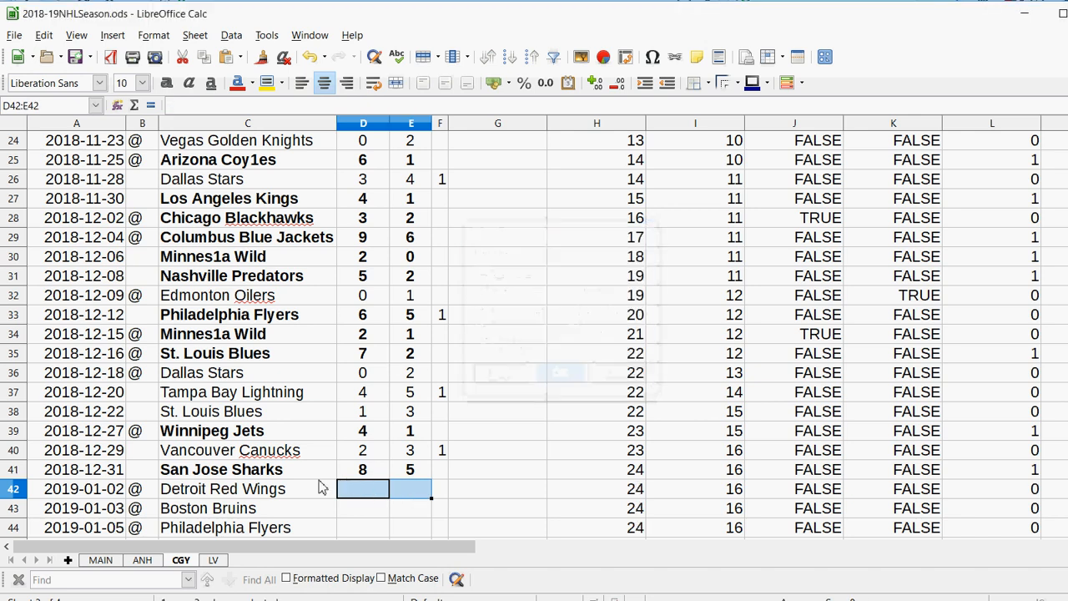
Step: Examine the goal and overtime entry cells in the 2019-01-02 Detroit Red Wings row, using the Vancouver game's overtime mark as reference
{"action": "left_click", "coordinate": [377, 509]}
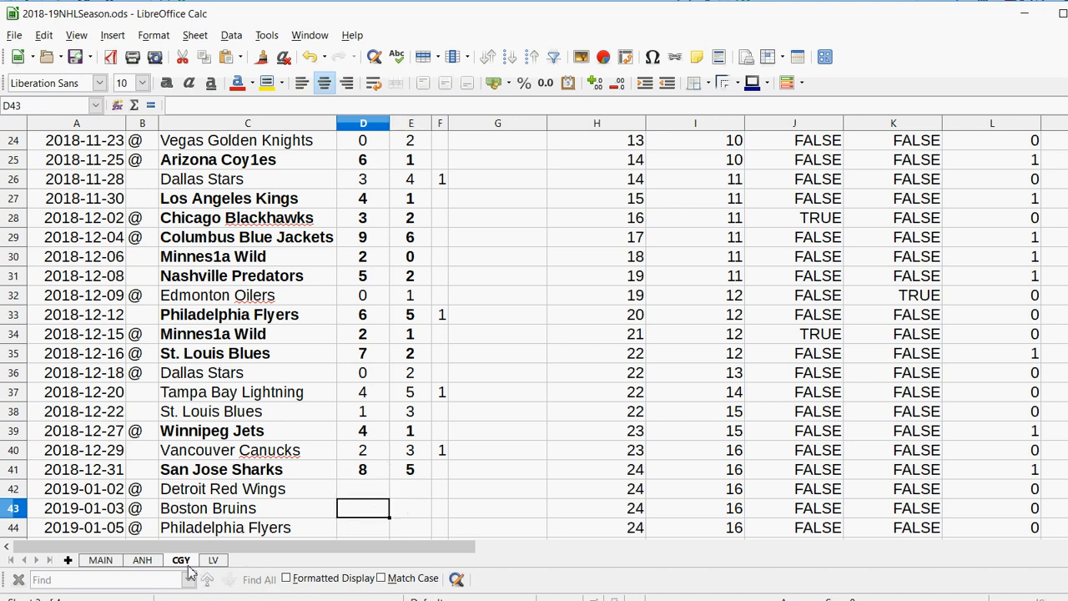
{"action": "left_click", "coordinate": [354, 489]}
{"action": "left_click", "coordinate": [406, 488]}
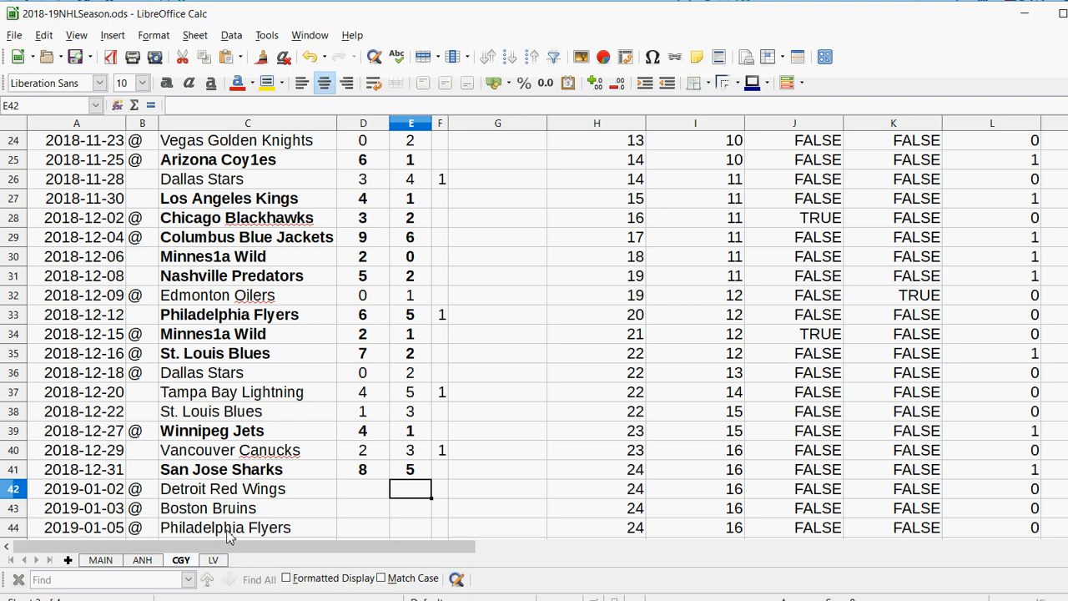
{"action": "left_click", "coordinate": [372, 487]}
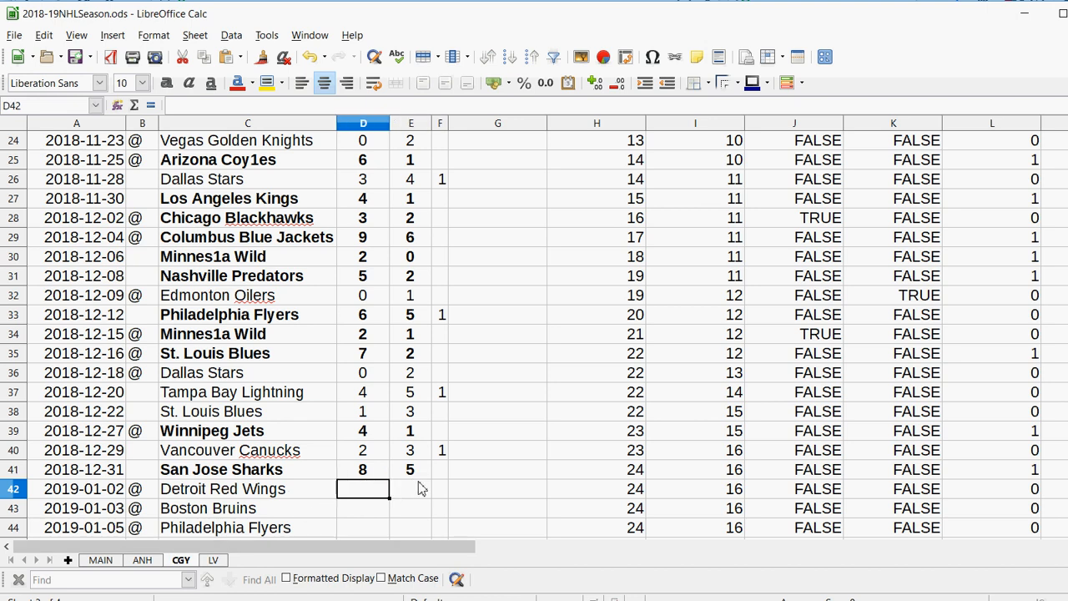
{"action": "left_click", "coordinate": [442, 452]}
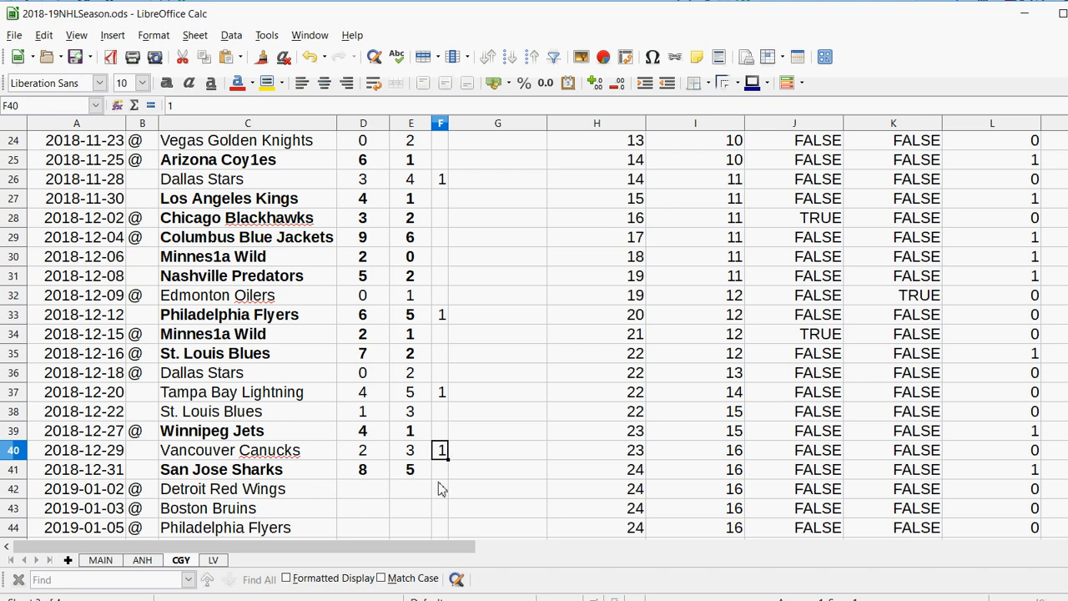
{"action": "left_click_drag", "start_coordinate": [440, 489], "coordinate": [191, 495]}
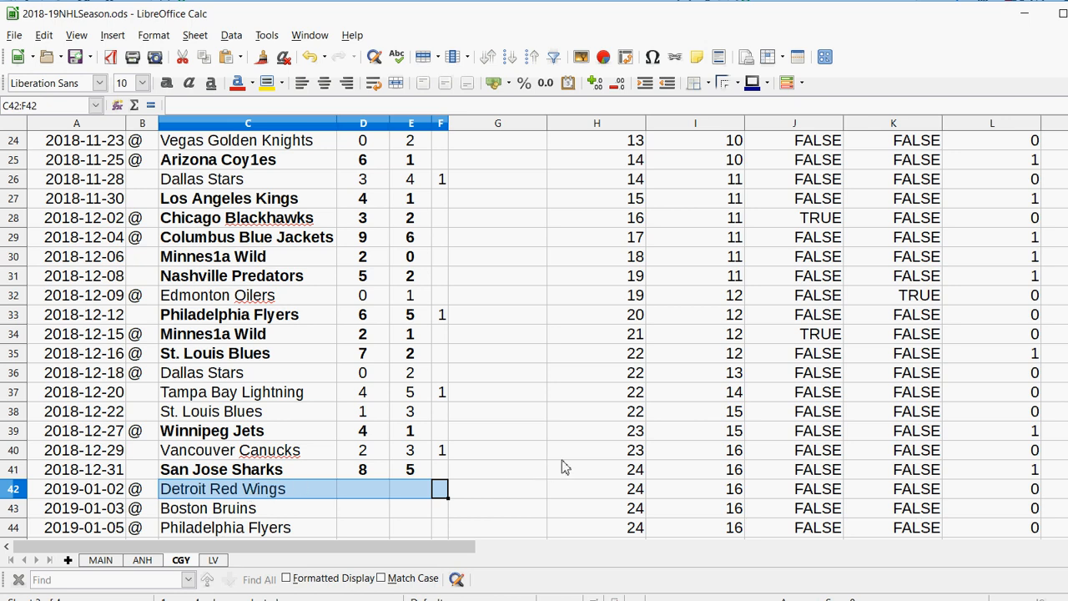
Step: Return to the MAIN sheet and review the summary rows of Anaheim, Calgary and Las Vegas
{"action": "left_click", "coordinate": [99, 560]}
{"action": "scroll", "coordinate": [301, 341], "scroll_direction": "down", "scroll_amount": 2}
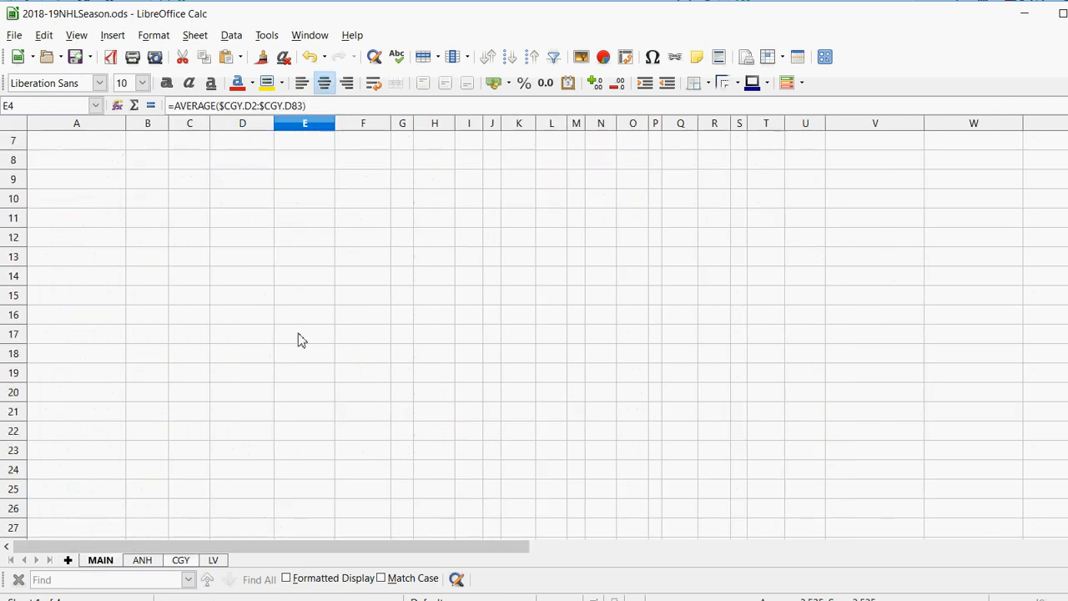
{"action": "scroll", "coordinate": [302, 341], "scroll_direction": "up", "scroll_amount": 2}
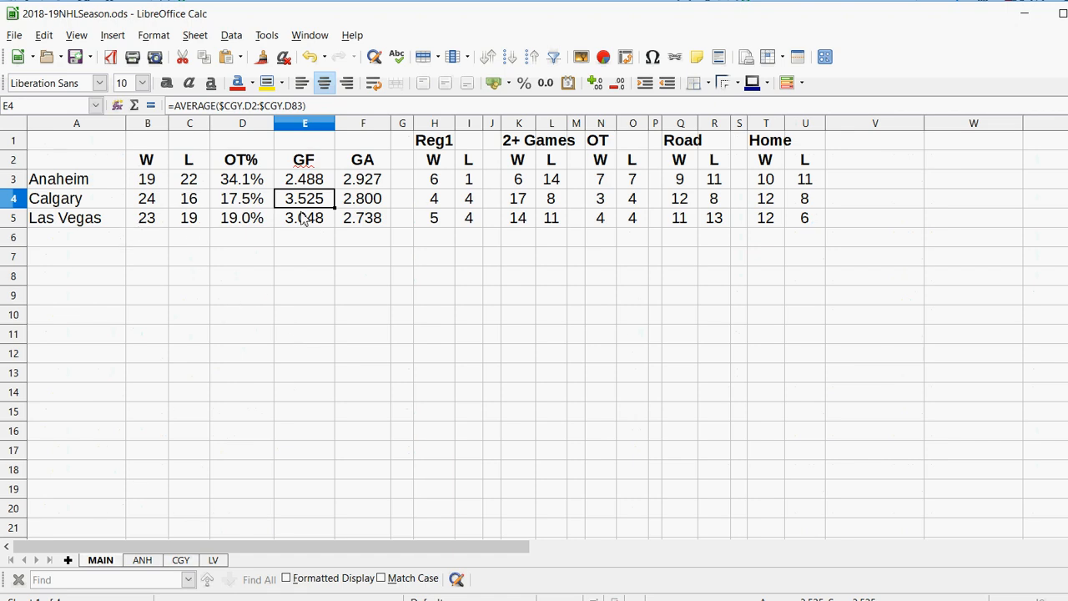